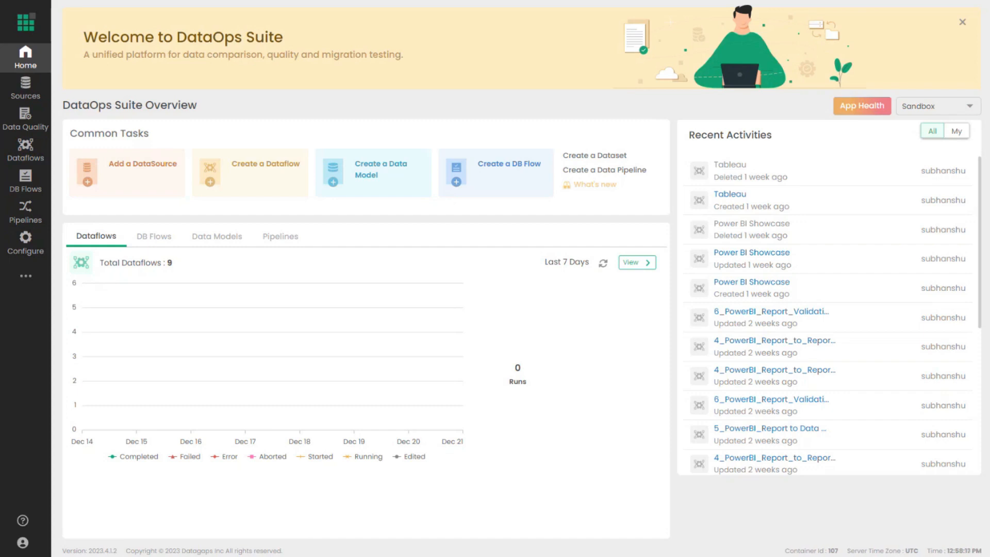
- Start a new Power BI data source from Data Sources > Add DataSource under BI
{"action": "left_click", "coordinate": [37, 98]}
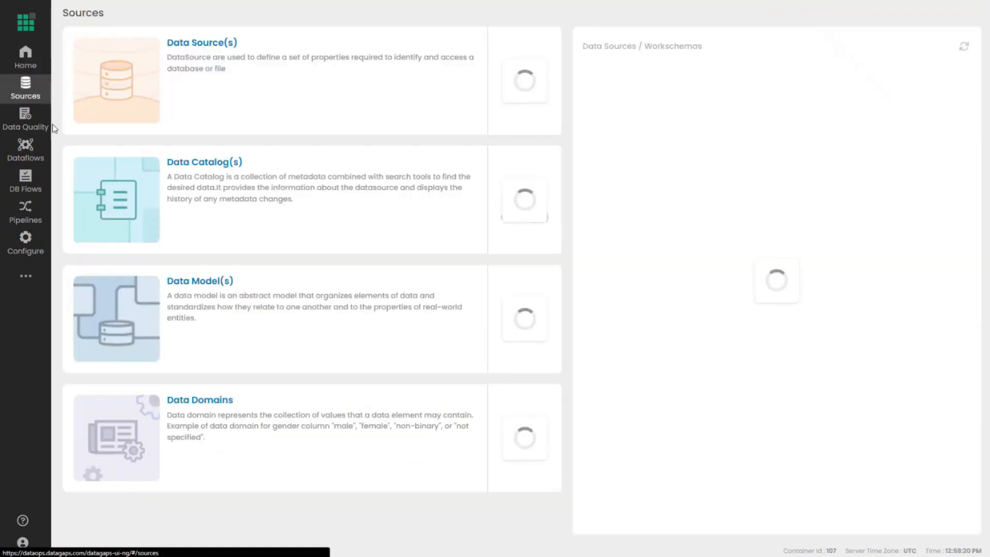
{"action": "left_click", "coordinate": [206, 45]}
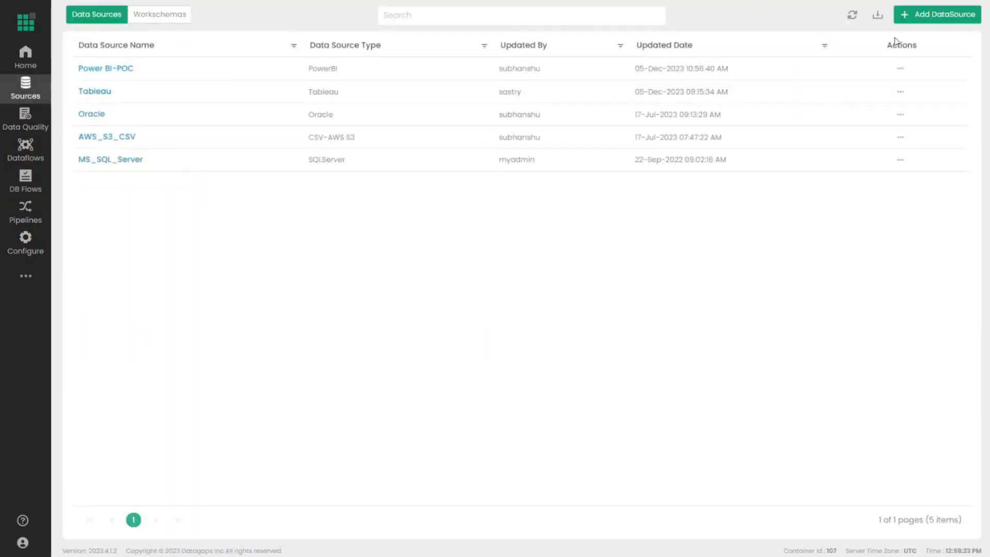
{"action": "left_click", "coordinate": [909, 18]}
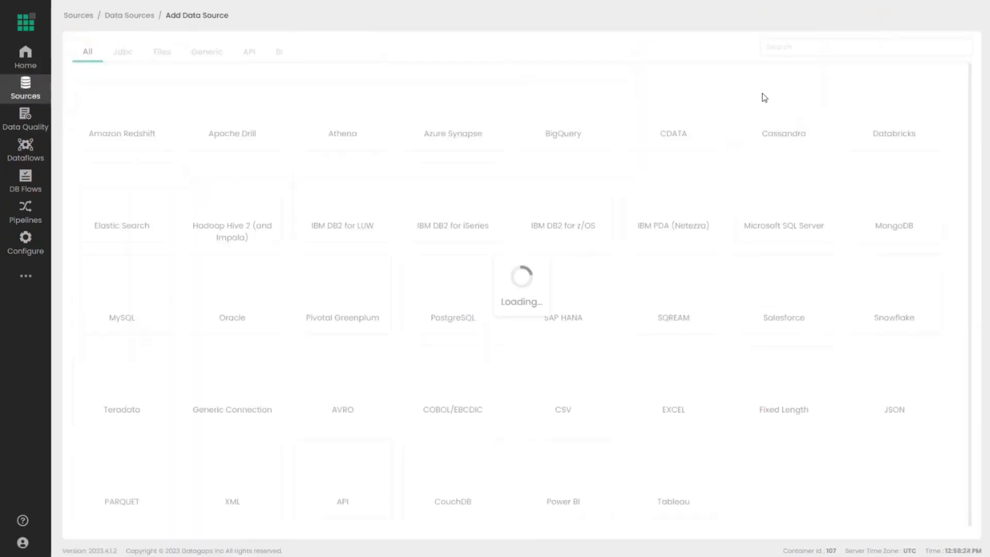
{"action": "left_click", "coordinate": [286, 53]}
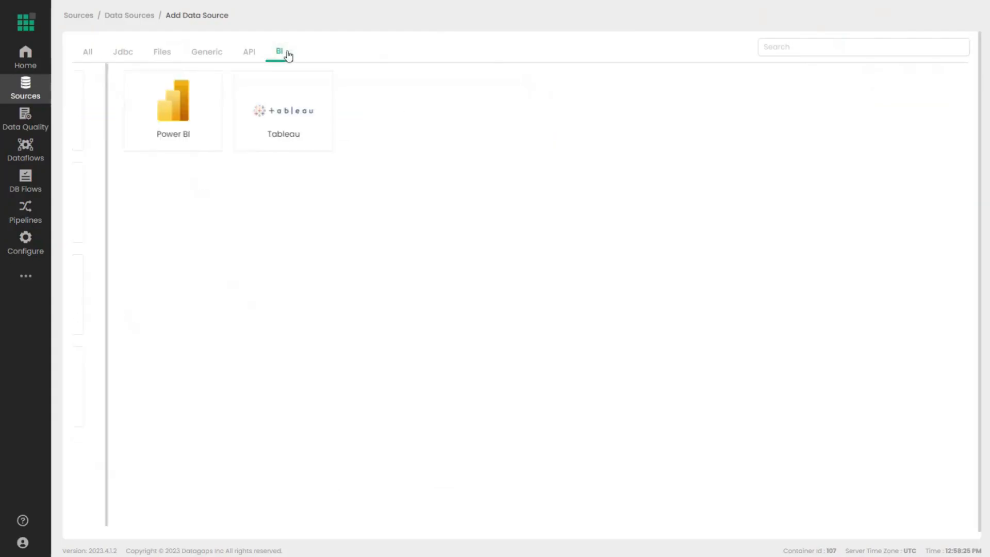
{"action": "left_click", "coordinate": [171, 119]}
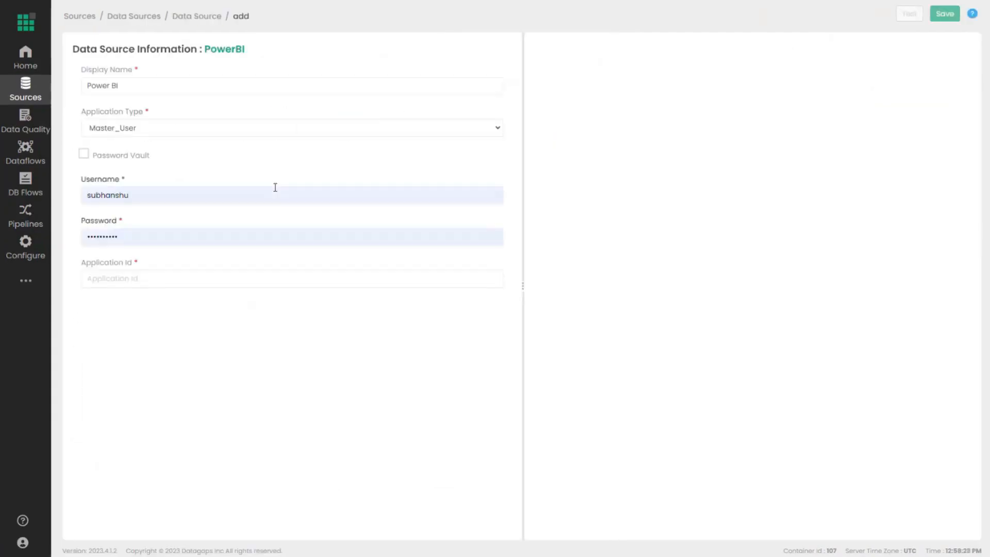
- Set the application type to Service_Principal and add a Security Model row
{"action": "left_click", "coordinate": [243, 129]}
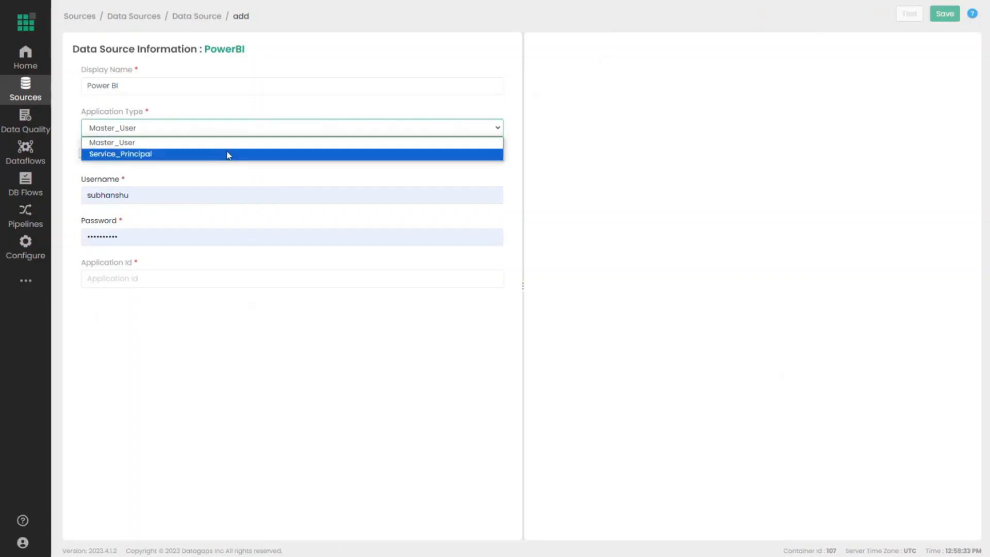
{"action": "left_click", "coordinate": [467, 154]}
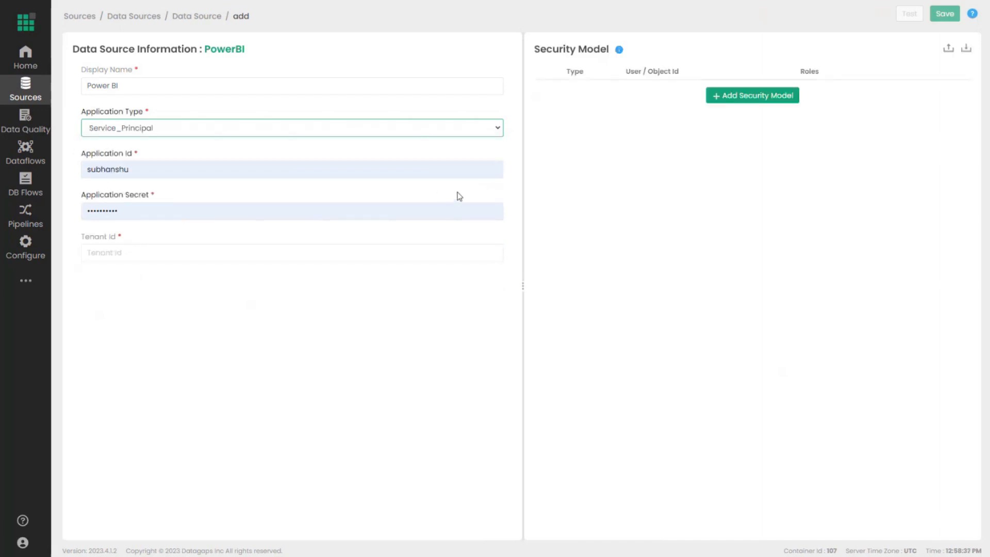
{"action": "left_click", "coordinate": [709, 97]}
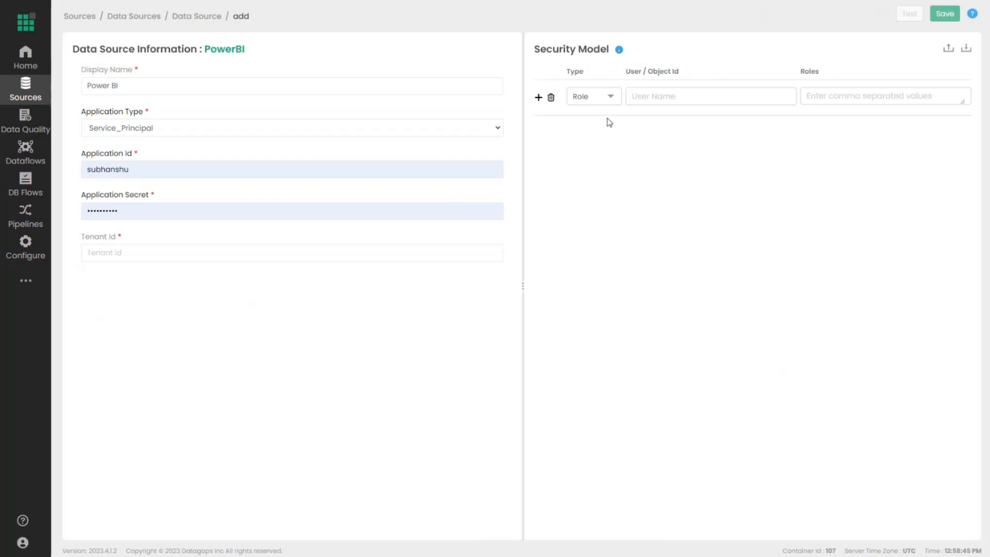
- Switch the application type to Master_User, inspect the Username field, then return to Service_Principal
{"action": "left_click", "coordinate": [318, 126]}
{"action": "left_click", "coordinate": [264, 149]}
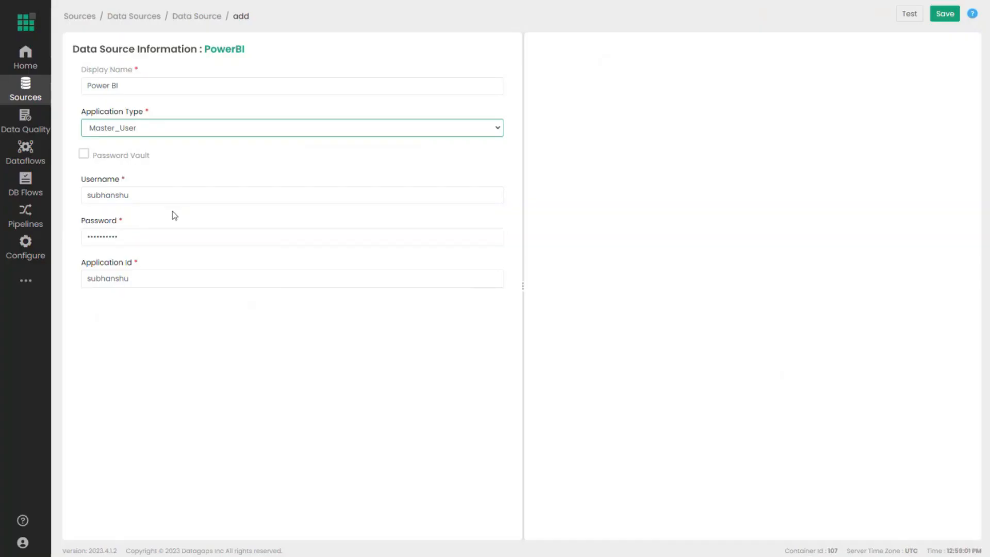
{"action": "left_click", "coordinate": [149, 200]}
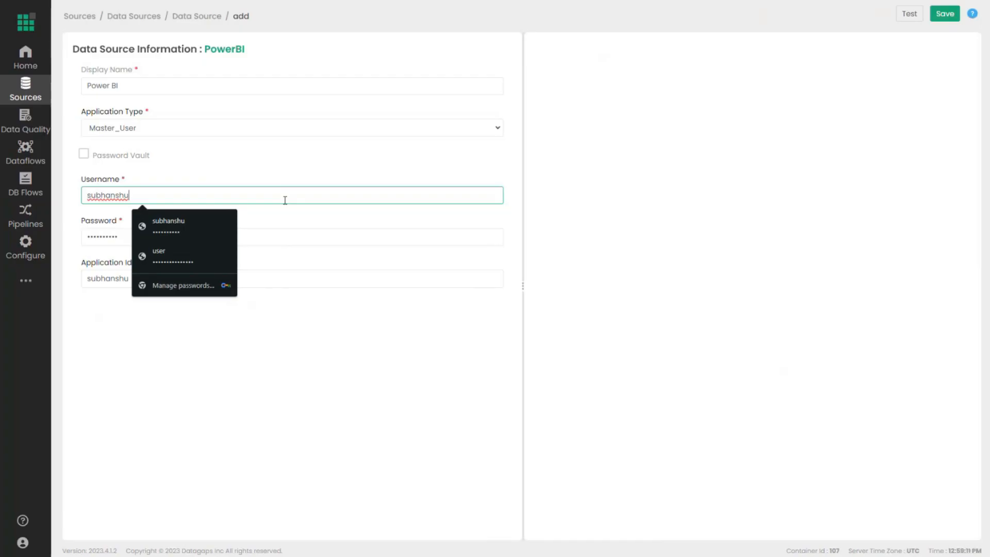
{"action": "left_click", "coordinate": [249, 130]}
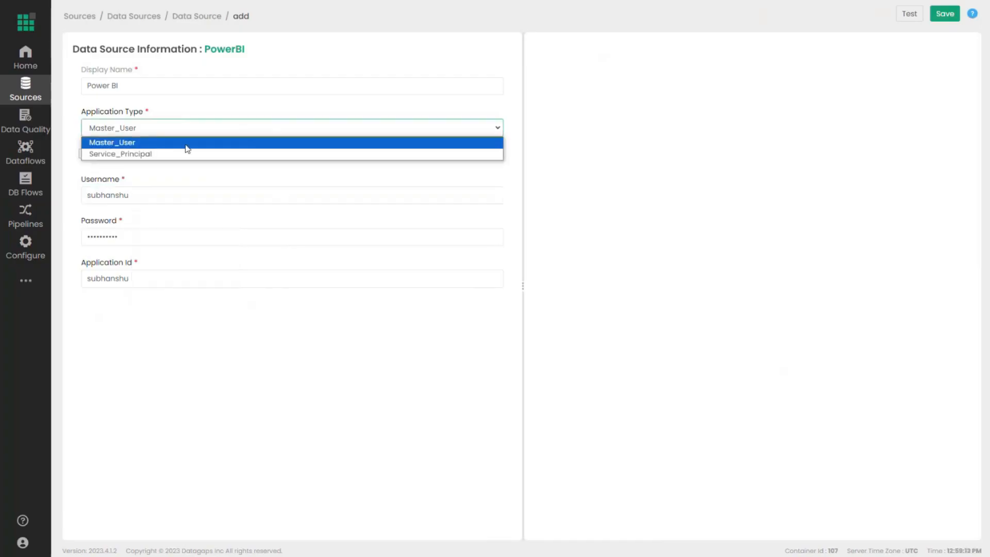
{"action": "left_click", "coordinate": [175, 156]}
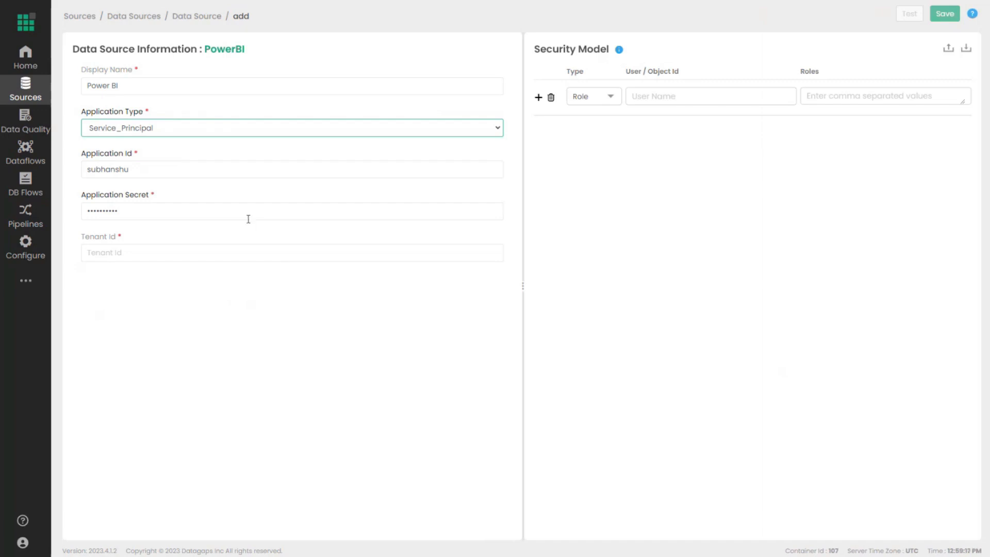
- Open a new Tableau data source form from the BI connectors, review it, then go back
{"action": "left_click", "coordinate": [196, 16]}
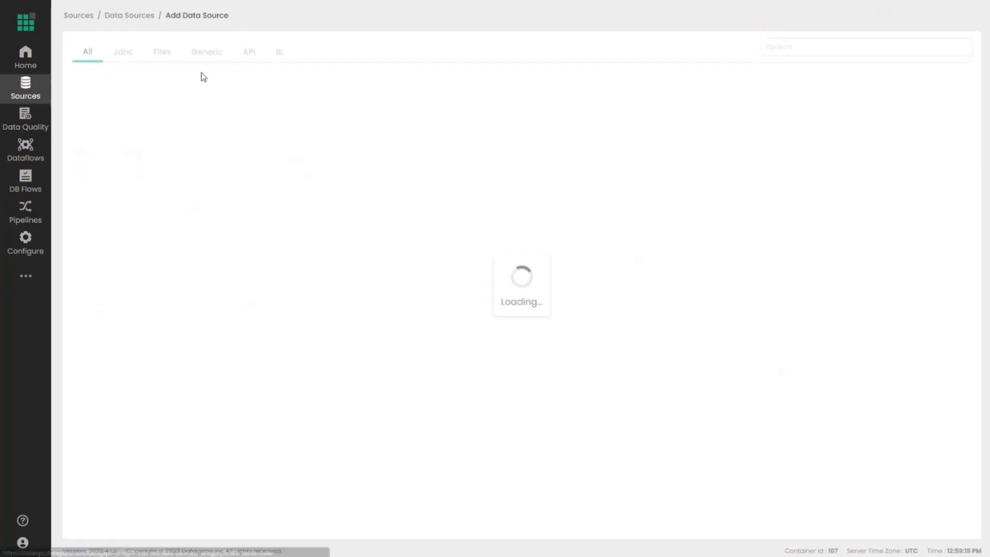
{"action": "left_click", "coordinate": [279, 51]}
{"action": "left_click", "coordinate": [258, 124]}
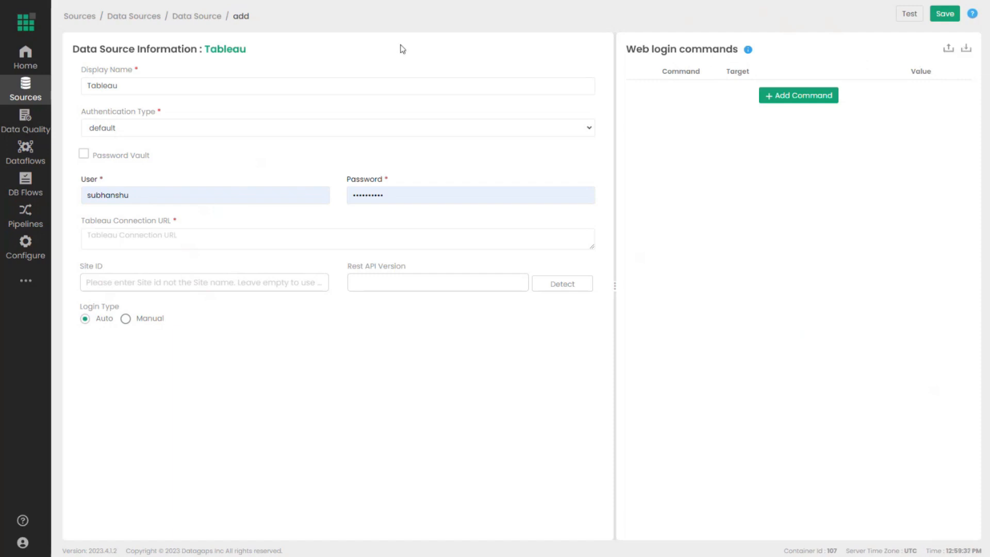
{"action": "left_click", "coordinate": [199, 16]}
- Review the existing Power BI-POC and Tableau data sources in turn, then go to Dataflows
{"action": "left_click", "coordinate": [134, 13]}
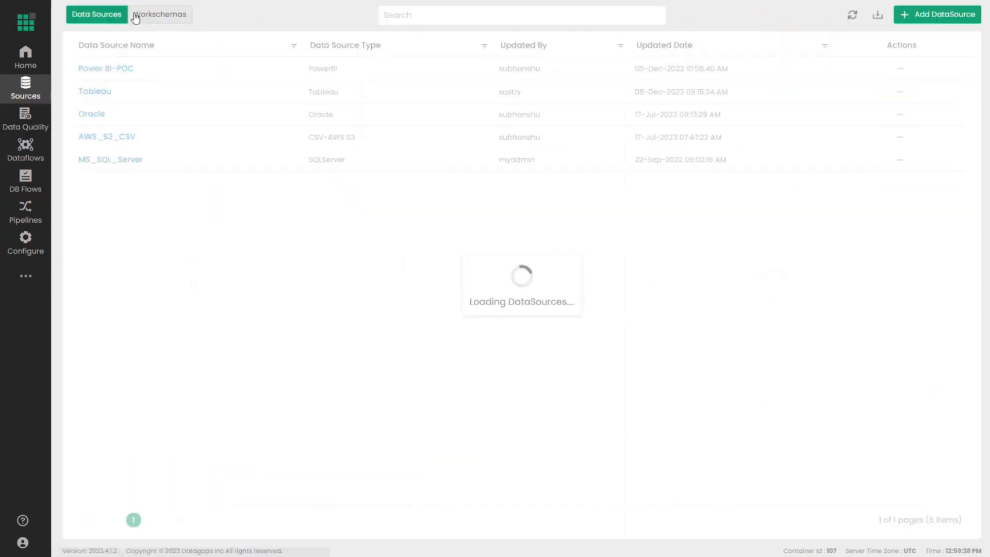
{"action": "left_click", "coordinate": [104, 69]}
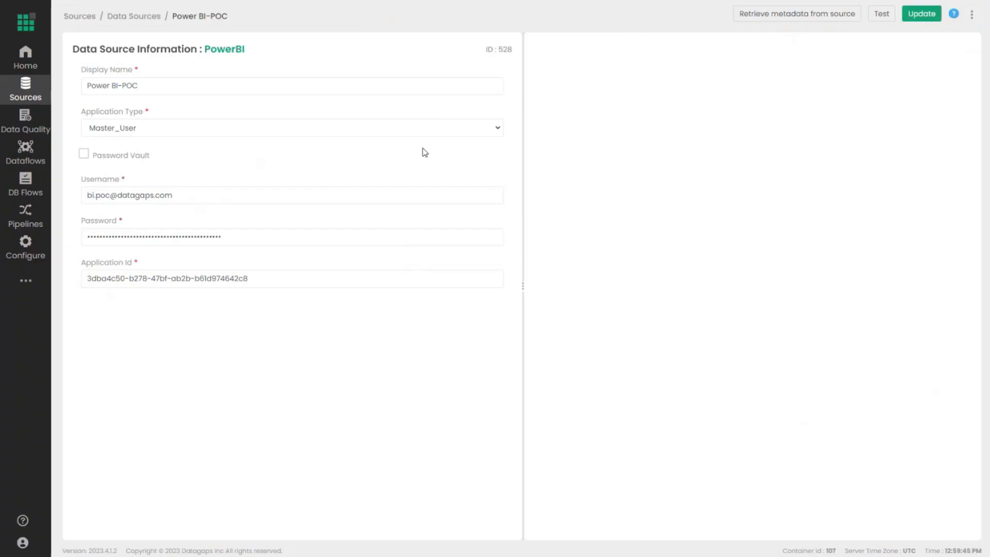
{"action": "left_click", "coordinate": [124, 17]}
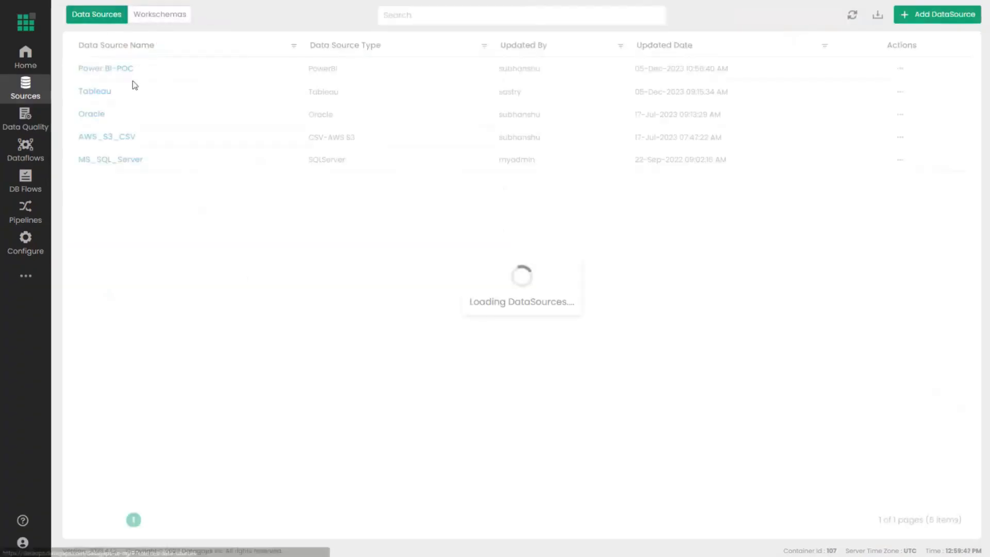
{"action": "left_click", "coordinate": [95, 95]}
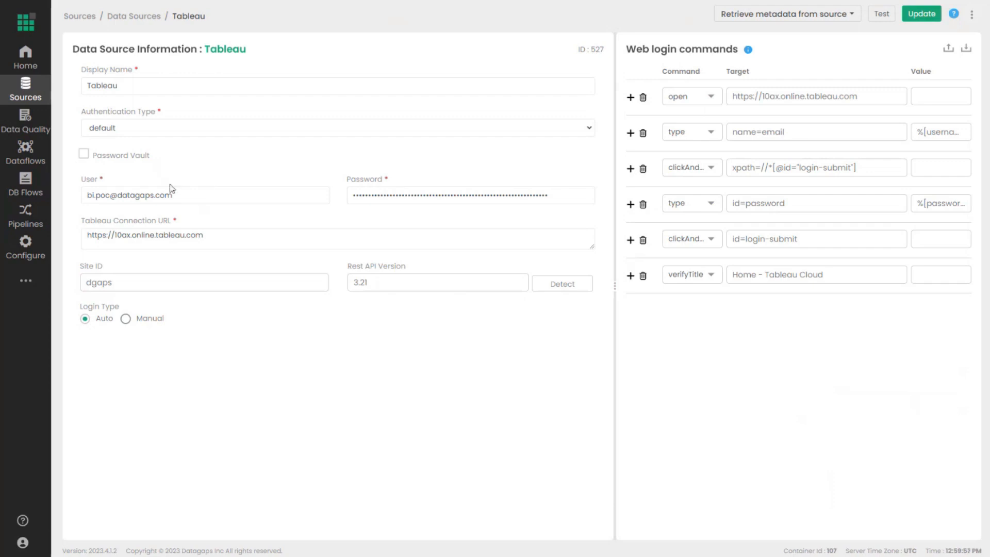
{"action": "left_click", "coordinate": [41, 160]}
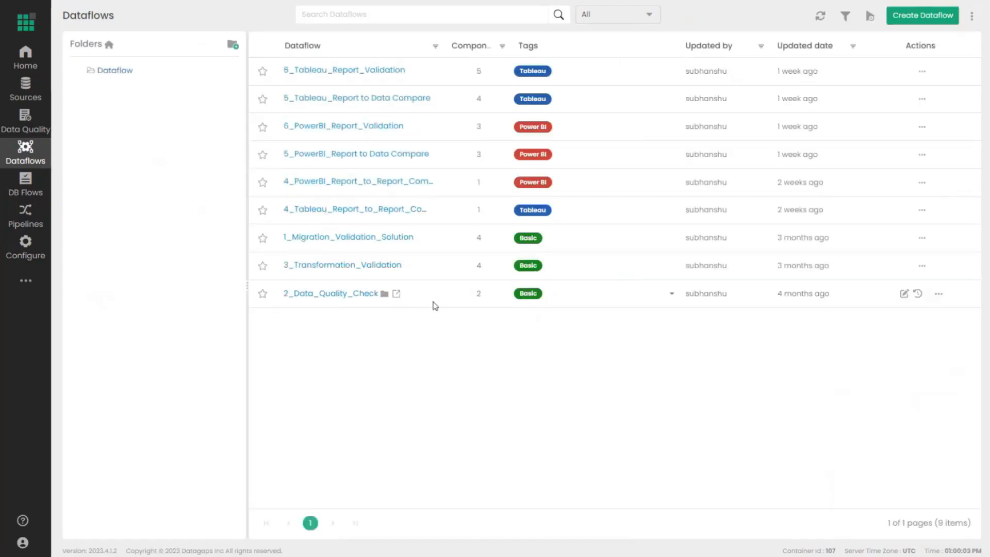
- Create and save the BI_Regeres dataflow, then drag a Power BI Upgrade component onto its canvas
{"action": "left_click", "coordinate": [910, 14]}
{"action": "left_click_drag", "start_coordinate": [451, 178], "coordinate": [367, 184]}
{"action": "type", "text": "BO"}
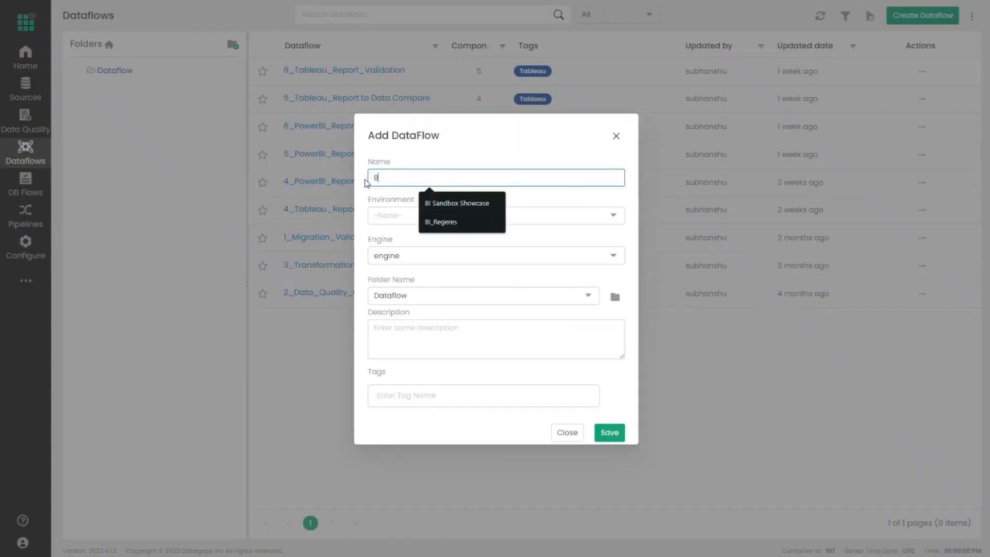
{"action": "key", "text": "BackSpace"}
{"action": "type", "text": "I_"}
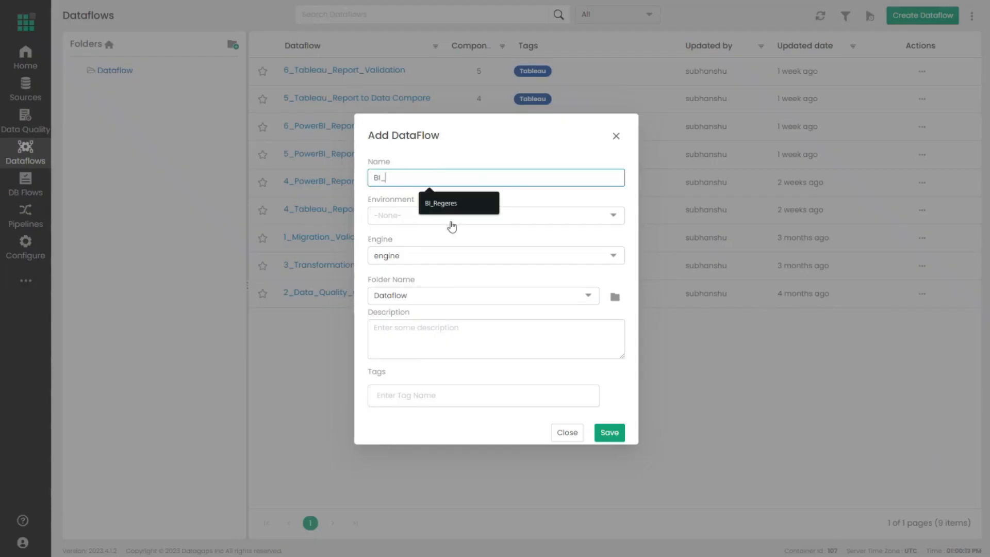
{"action": "left_click", "coordinate": [453, 204]}
{"action": "left_click", "coordinate": [606, 436]}
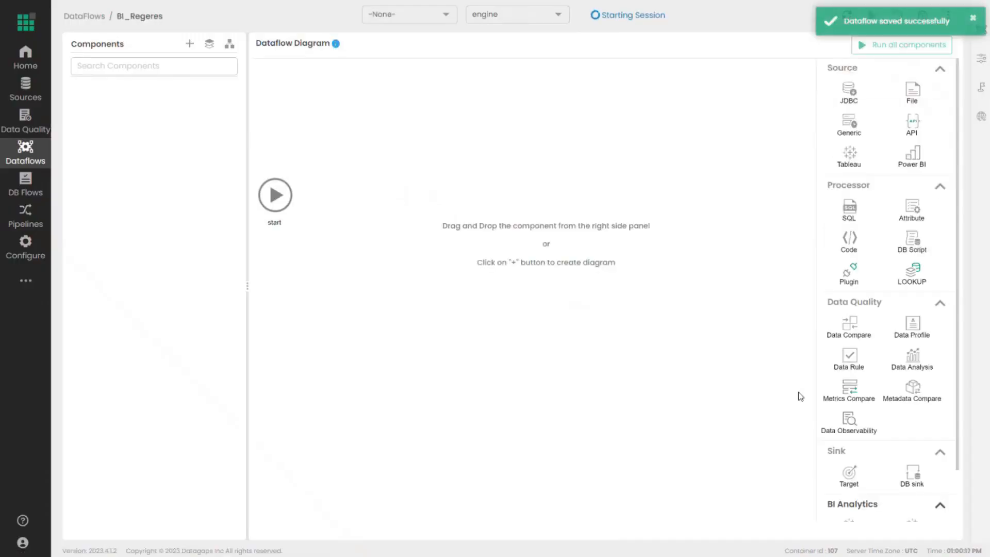
{"action": "scroll", "coordinate": [859, 372], "scroll_direction": "down", "scroll_amount": 1}
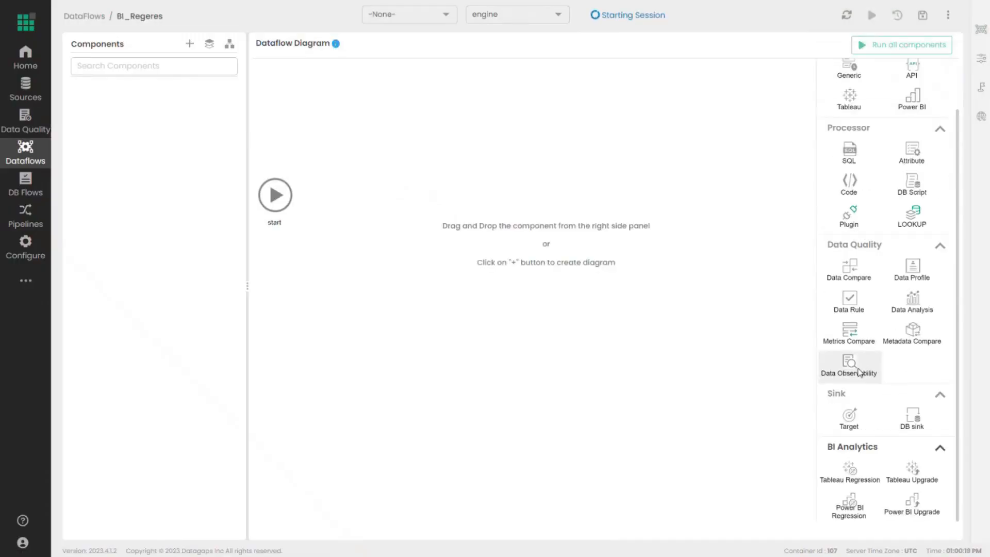
{"action": "left_click_drag", "start_coordinate": [906, 513], "coordinate": [391, 277]}
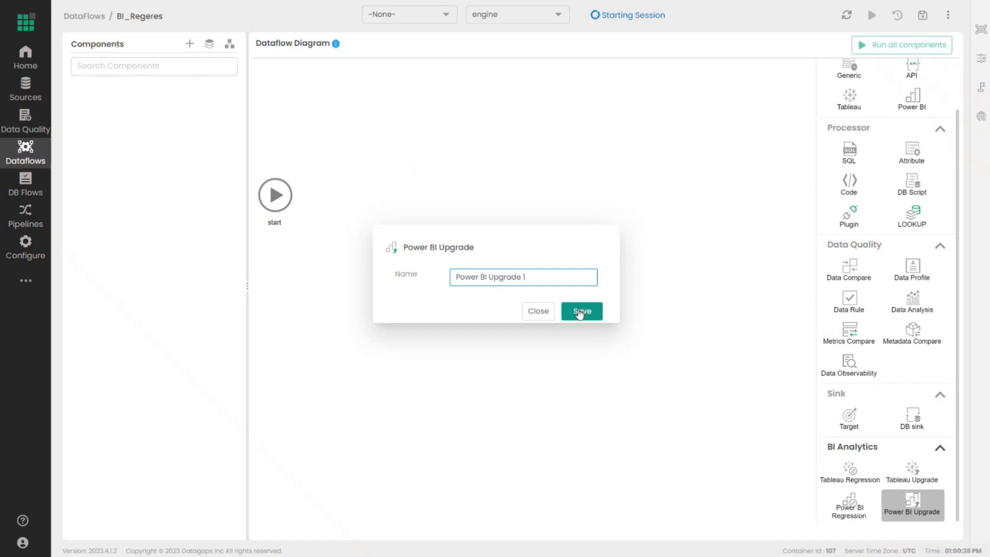
- Save Power BI Upgrade 1 and use Power BI-POC as both source A and target B
{"action": "left_click", "coordinate": [579, 312]}
{"action": "left_click", "coordinate": [475, 103]}
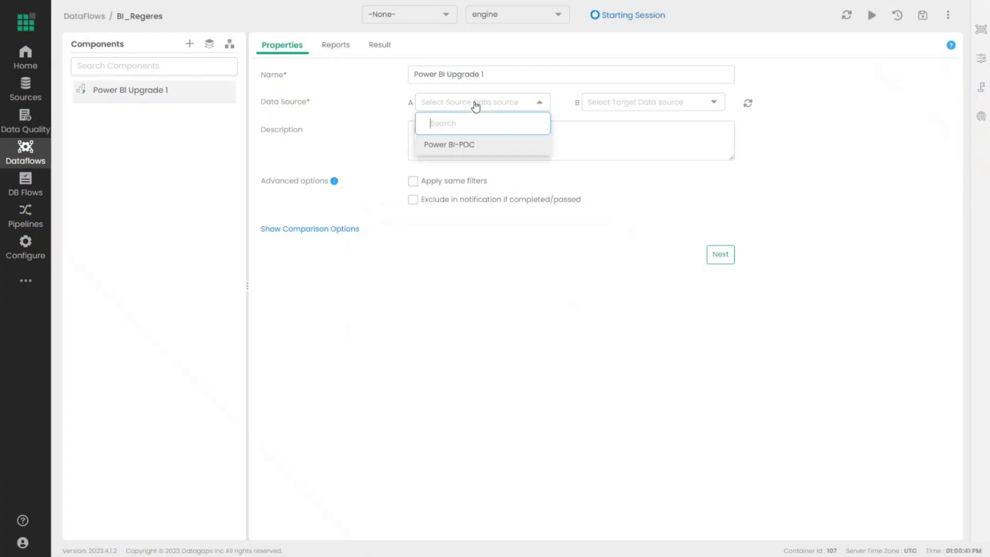
{"action": "left_click", "coordinate": [452, 143]}
{"action": "left_click", "coordinate": [623, 109]}
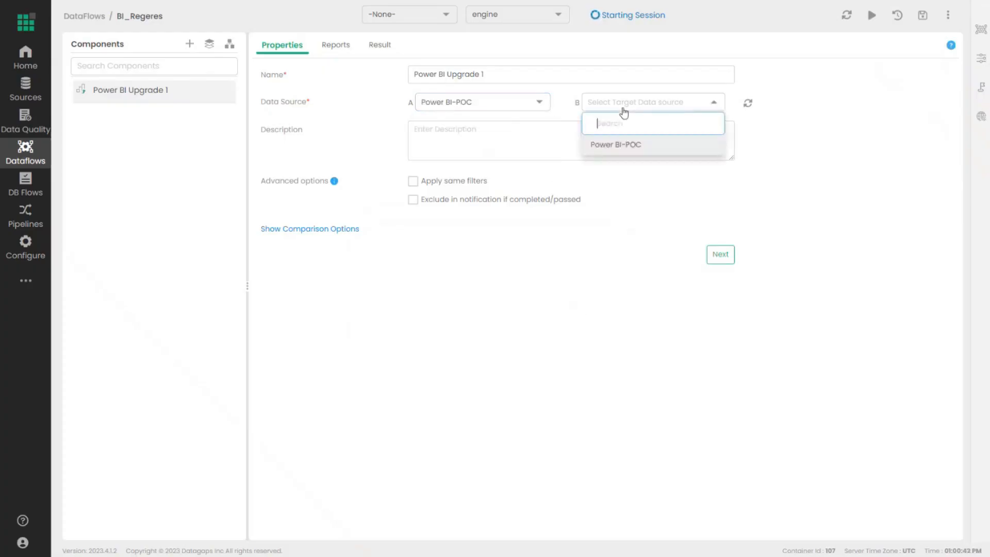
{"action": "left_click", "coordinate": [620, 145]}
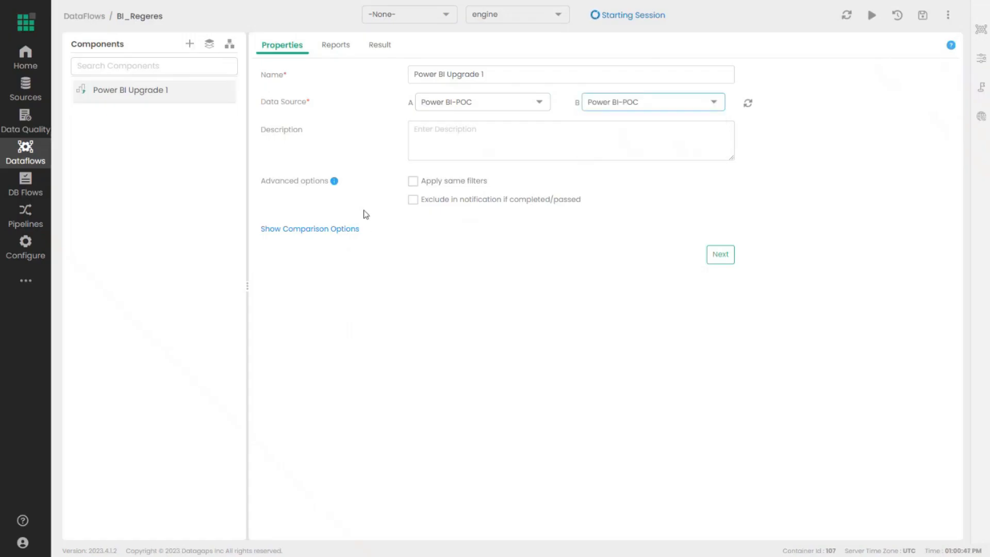
- Set the comparison opacity to 0.5 and proceed to the reports setup
{"action": "left_click", "coordinate": [351, 231]}
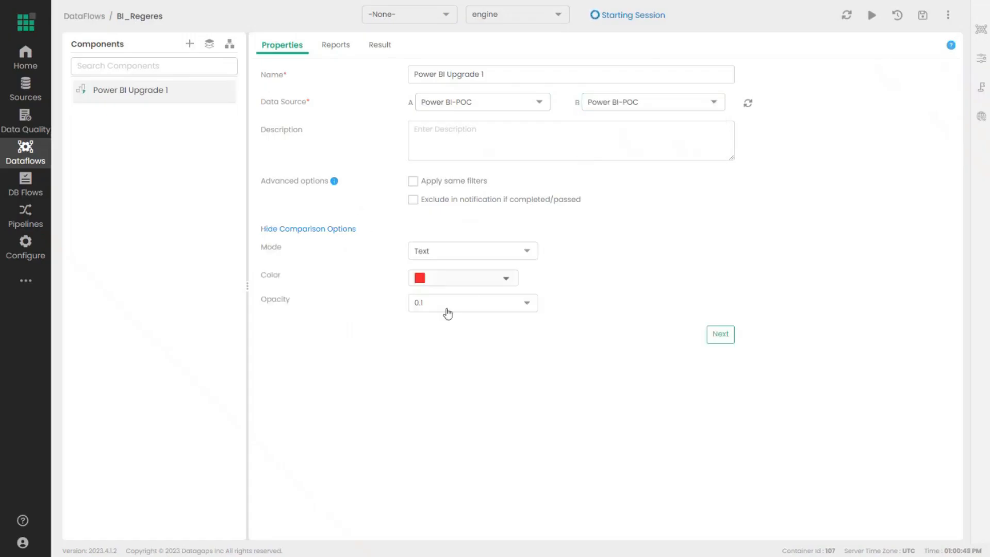
{"action": "left_click", "coordinate": [446, 306]}
{"action": "left_click", "coordinate": [454, 404]}
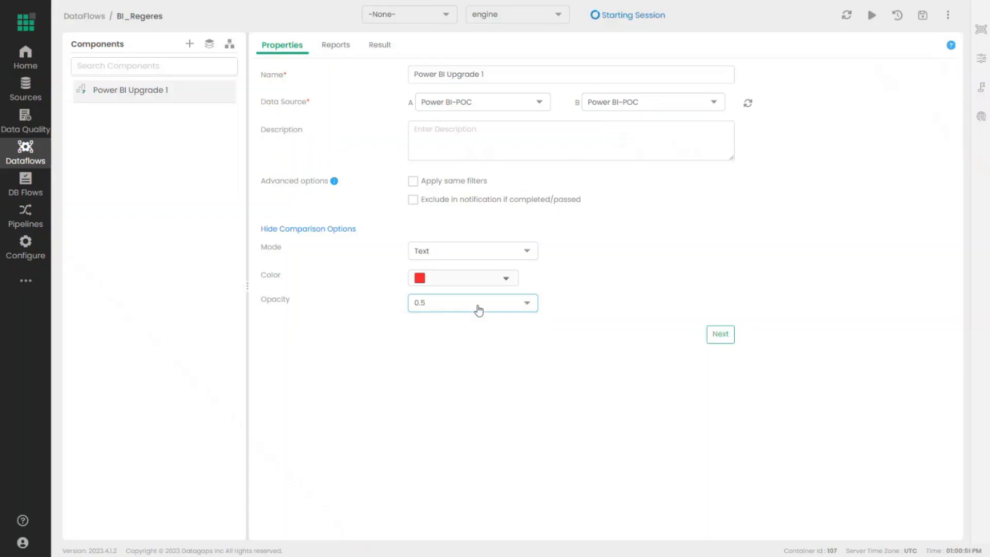
{"action": "left_click", "coordinate": [721, 334]}
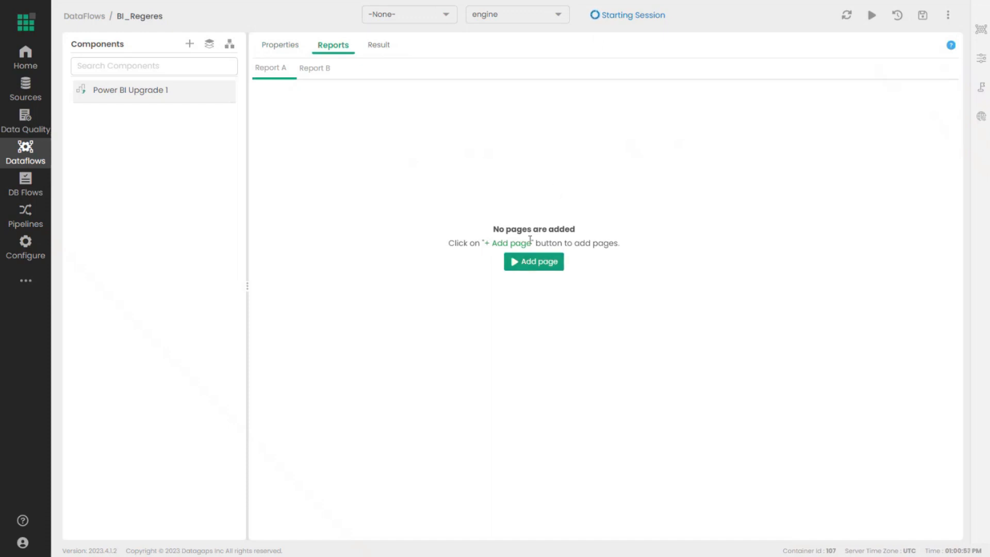
- Add Sandbox / Store Sales Dev Simple / Page 1 as Report A's page, then switch to Report B
{"action": "left_click", "coordinate": [528, 262]}
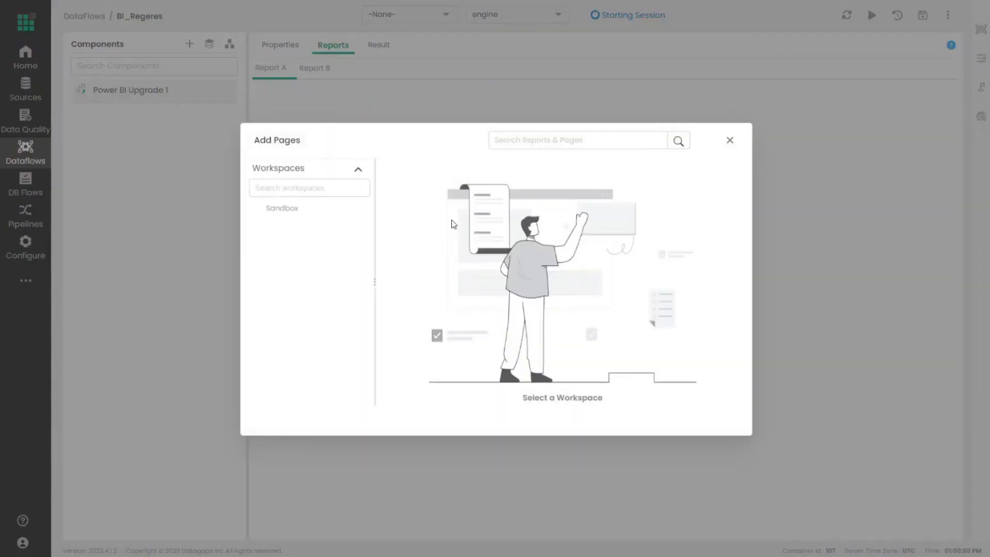
{"action": "left_click", "coordinate": [290, 210]}
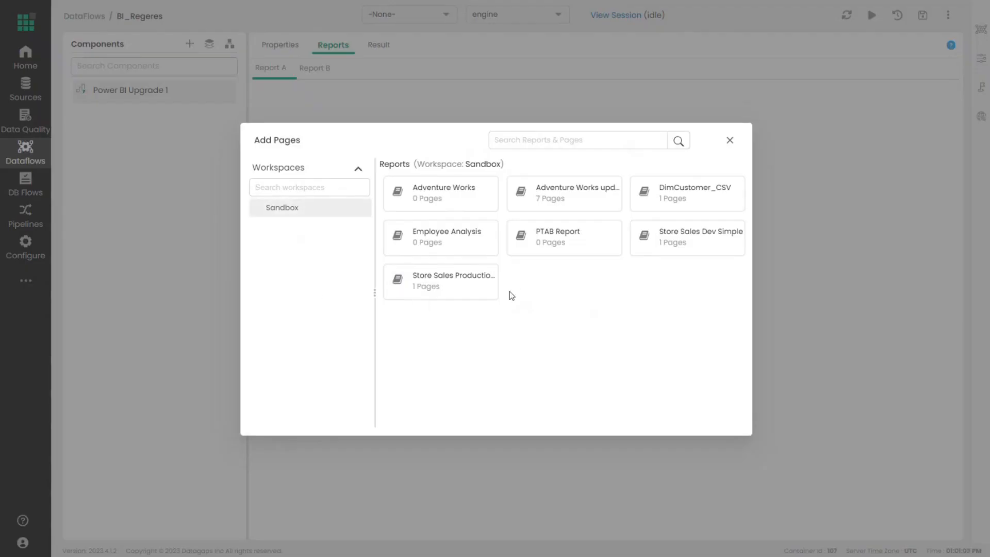
{"action": "left_click", "coordinate": [691, 236]}
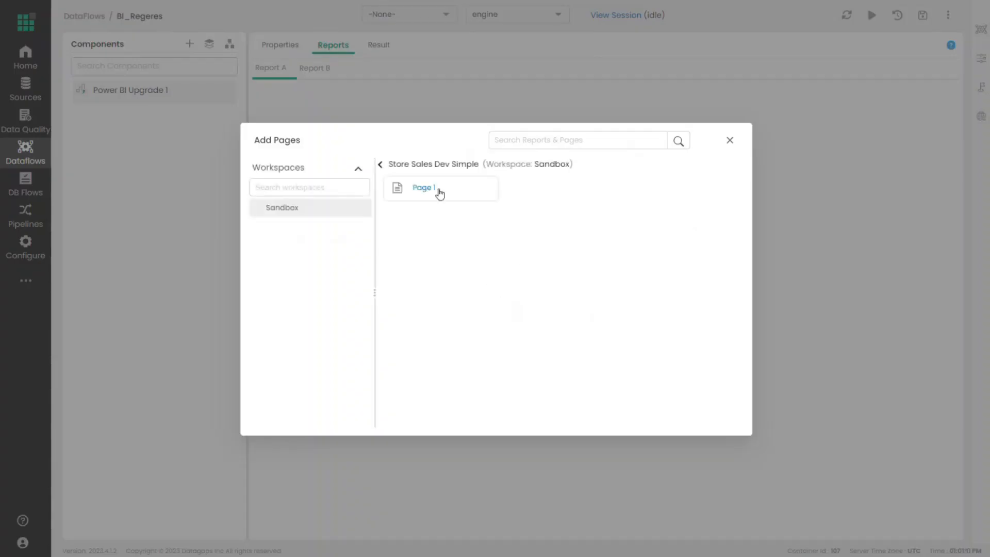
{"action": "left_click", "coordinate": [439, 193]}
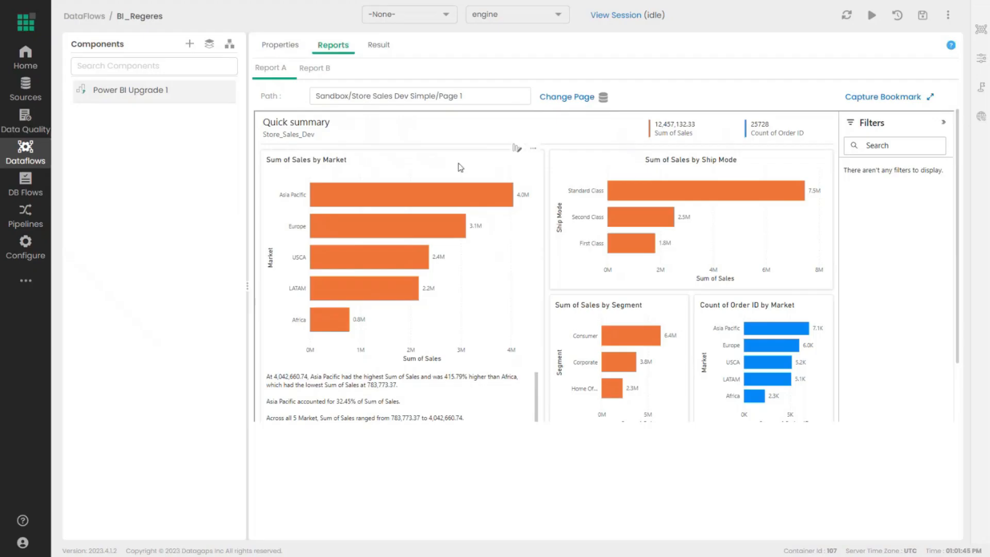
{"action": "left_click", "coordinate": [315, 68]}
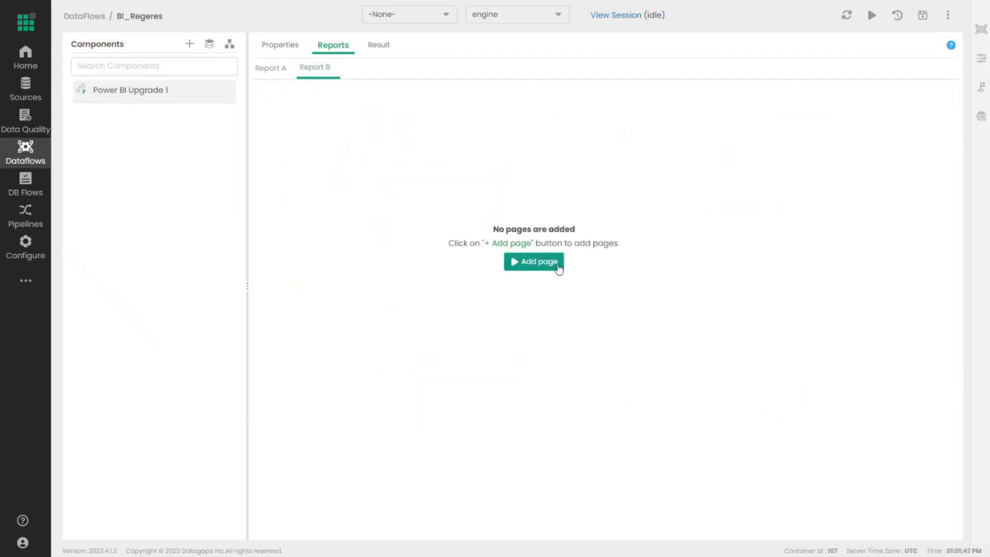
- Add Sandbox / Store Sales Production Simple / Page 1 as Report B's page
{"action": "left_click", "coordinate": [558, 267]}
{"action": "left_click", "coordinate": [301, 209]}
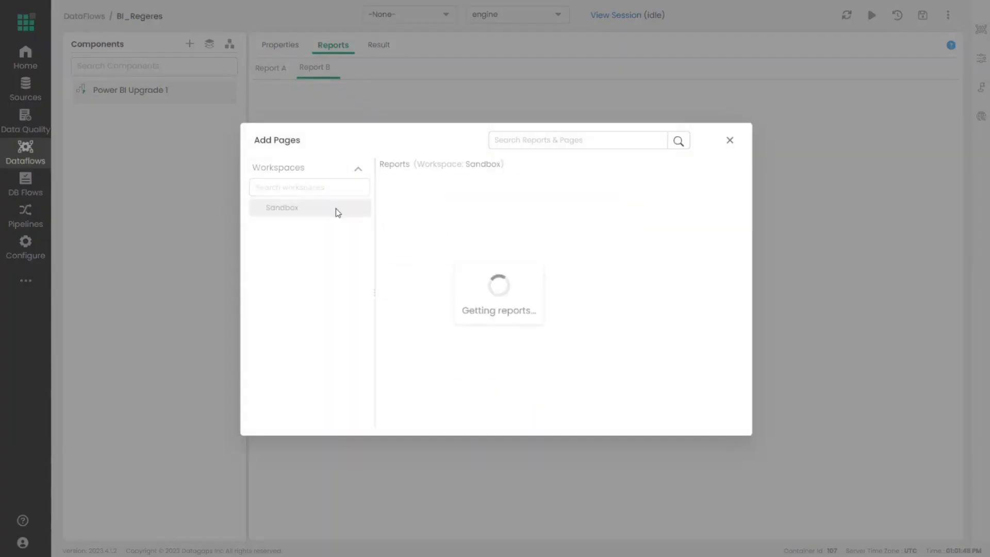
{"action": "left_click", "coordinate": [488, 285]}
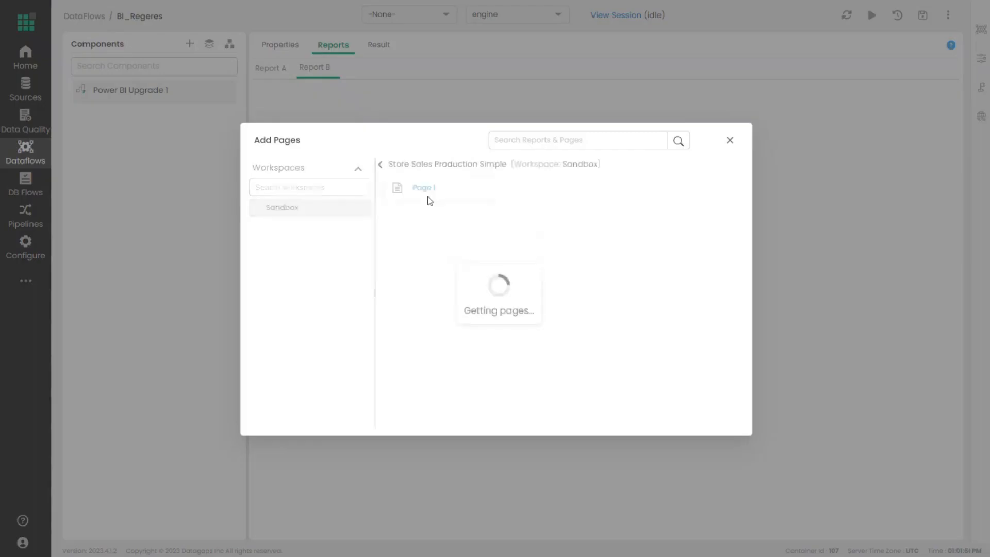
{"action": "left_click", "coordinate": [417, 189]}
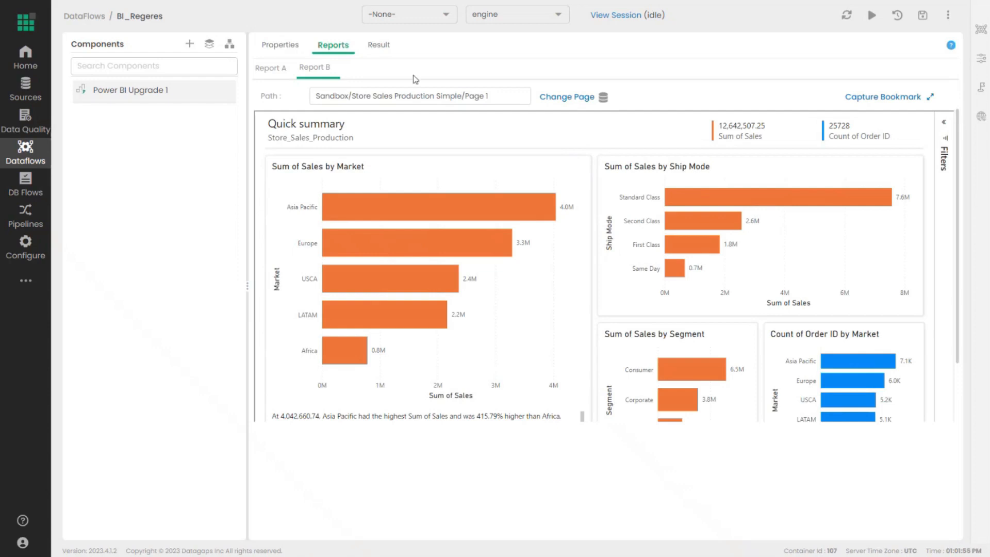
- Capture bookmarks for Report B and Report A, then open the Result view
{"action": "left_click", "coordinate": [891, 105]}
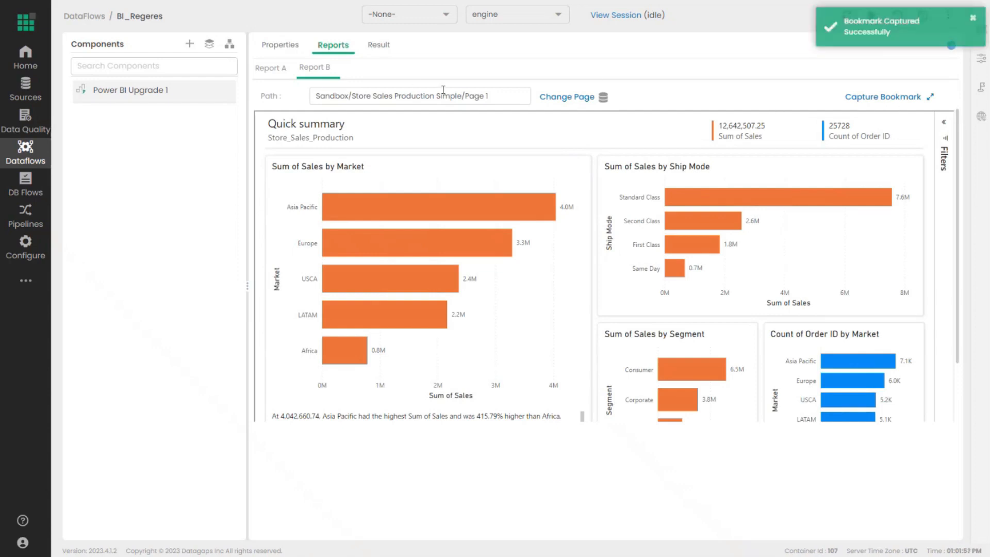
{"action": "left_click", "coordinate": [266, 69]}
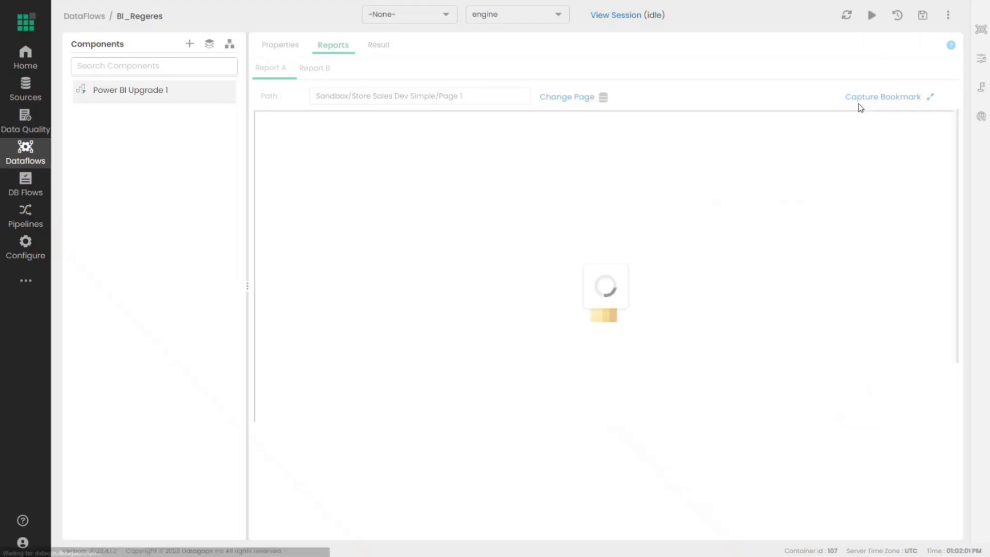
{"action": "left_click", "coordinate": [875, 98]}
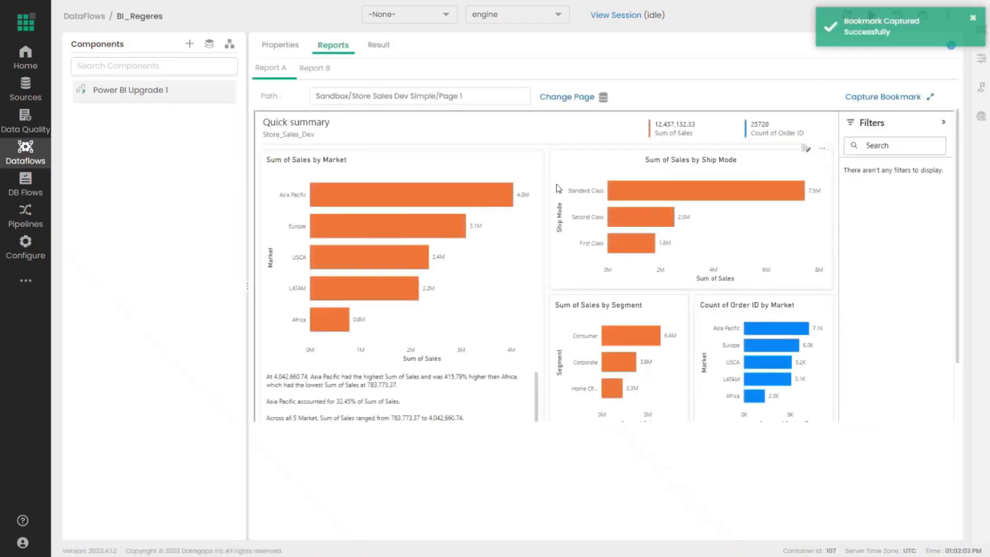
{"action": "left_click", "coordinate": [378, 45]}
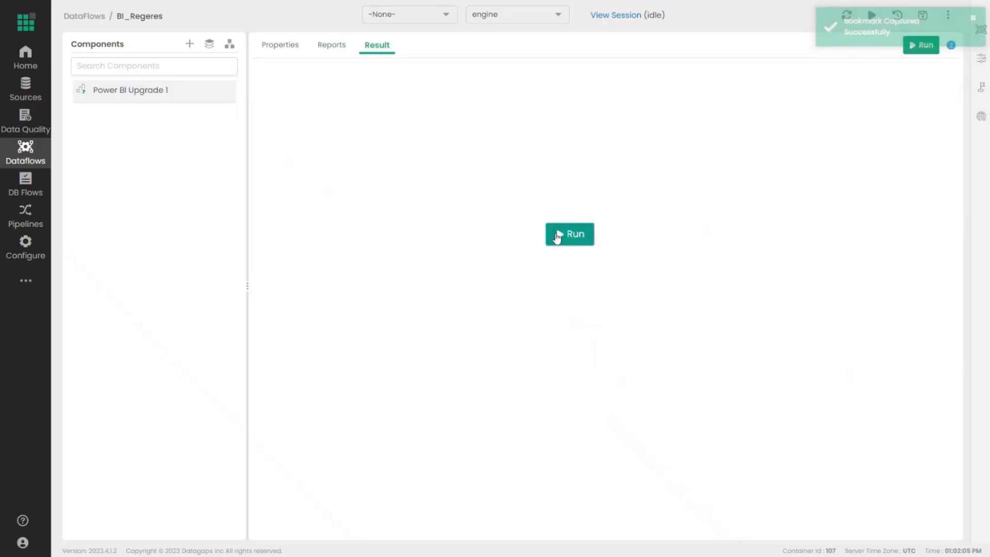
- Run the Power BI Upgrade 1 comparison and switch to the BI_Regeres diagram while it runs
{"action": "left_click", "coordinate": [557, 238]}
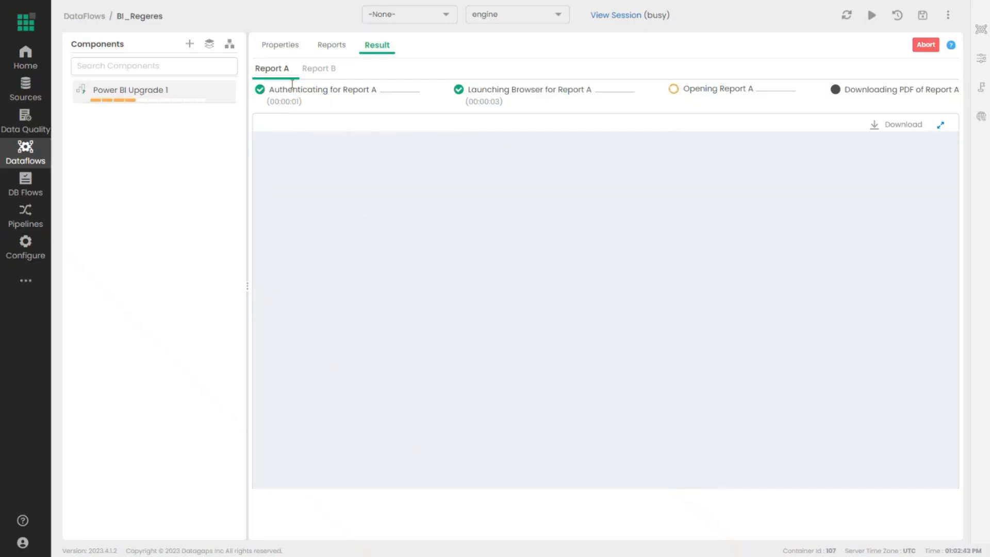
{"action": "left_click", "coordinate": [231, 48]}
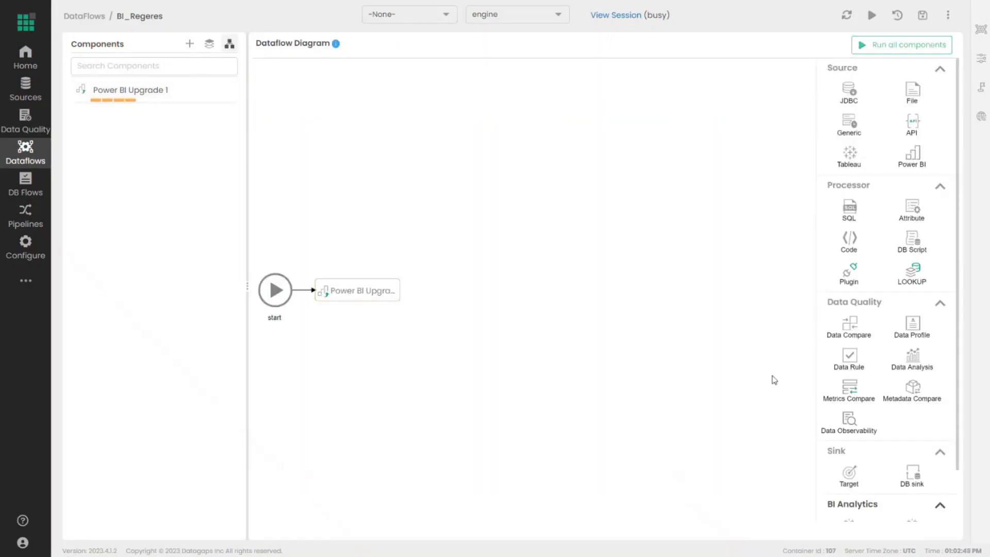
- Check the Power BI Upgrade 1 node's run status and open its results, showing Failed after 00:01:02
{"action": "scroll", "coordinate": [862, 332], "scroll_direction": "down", "scroll_amount": 1}
{"action": "scroll", "coordinate": [863, 333], "scroll_direction": "down", "scroll_amount": 1}
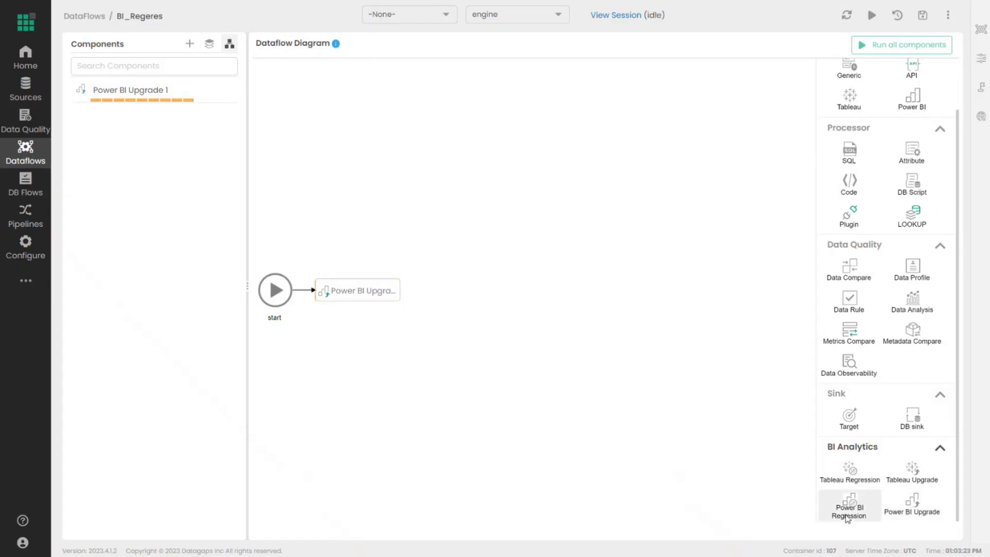
{"action": "left_click", "coordinate": [332, 283]}
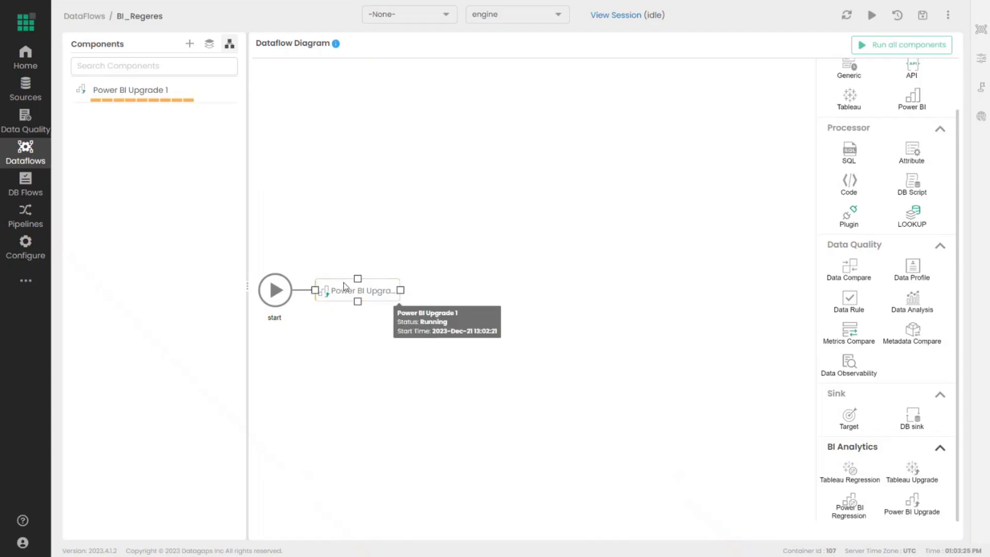
{"action": "double_click", "coordinate": [344, 283]}
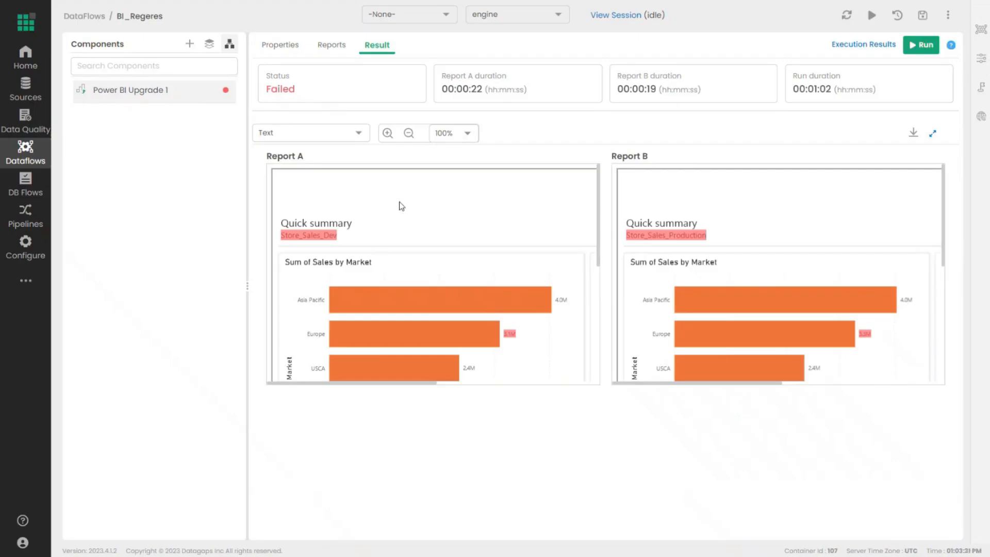
- Maximize the report comparison and change its mode from Text to Appearance
{"action": "left_click", "coordinate": [932, 137]}
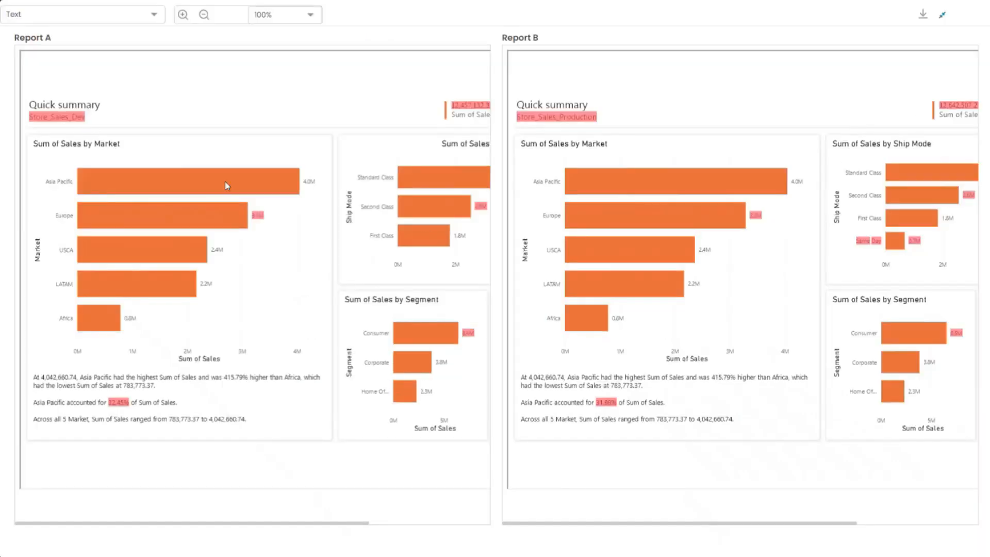
{"action": "mouse_move", "coordinate": [181, 522]}
{"action": "left_mouse_down"}
{"action": "mouse_move", "coordinate": [323, 527]}
{"action": "mouse_move", "coordinate": [168, 522]}
{"action": "left_mouse_up"}
{"action": "left_click", "coordinate": [104, 16]}
{"action": "left_click", "coordinate": [67, 56]}
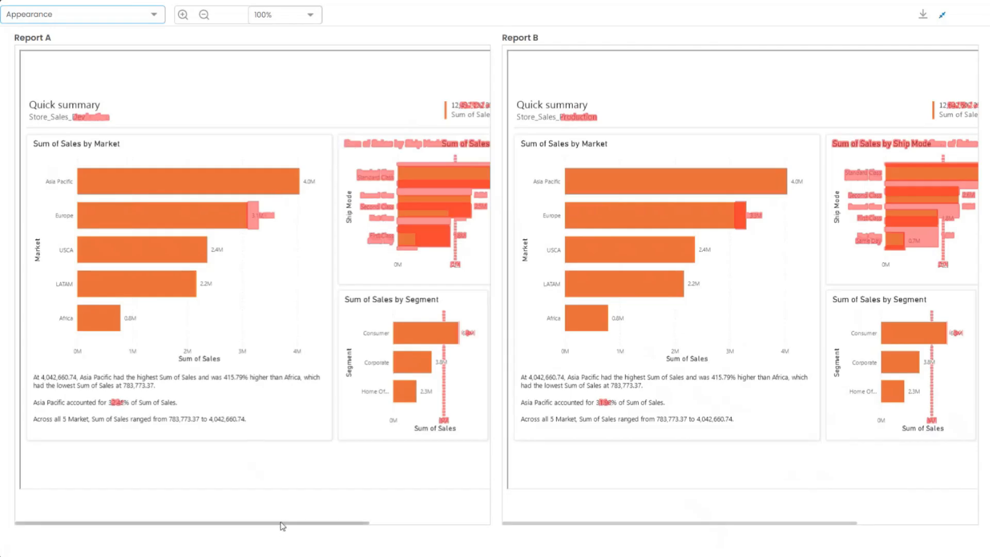
- Inspect the flagged Ship Mode and Segment chart differences, then restore the normal view size
{"action": "left_click_drag", "start_coordinate": [287, 526], "coordinate": [411, 531]}
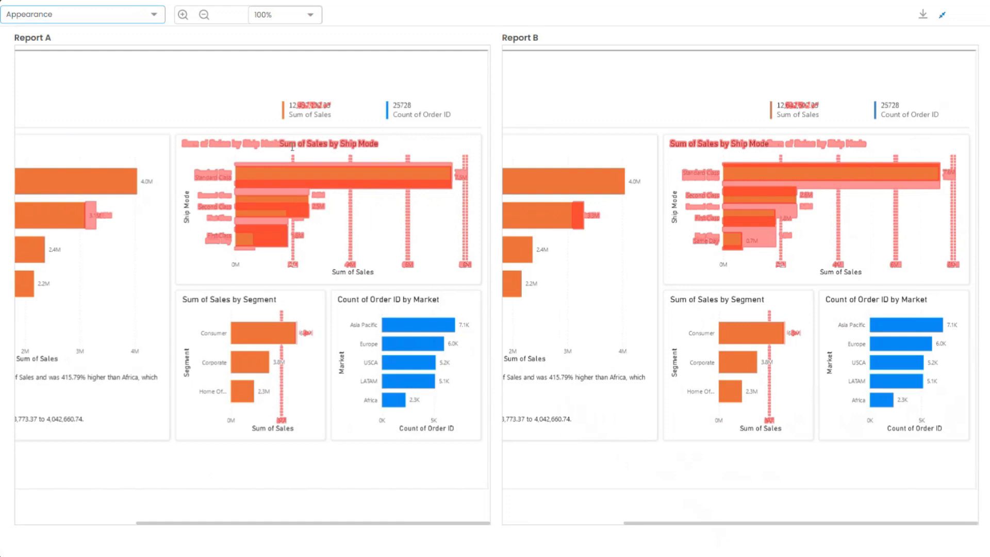
{"action": "left_click_drag", "start_coordinate": [280, 143], "coordinate": [381, 144]}
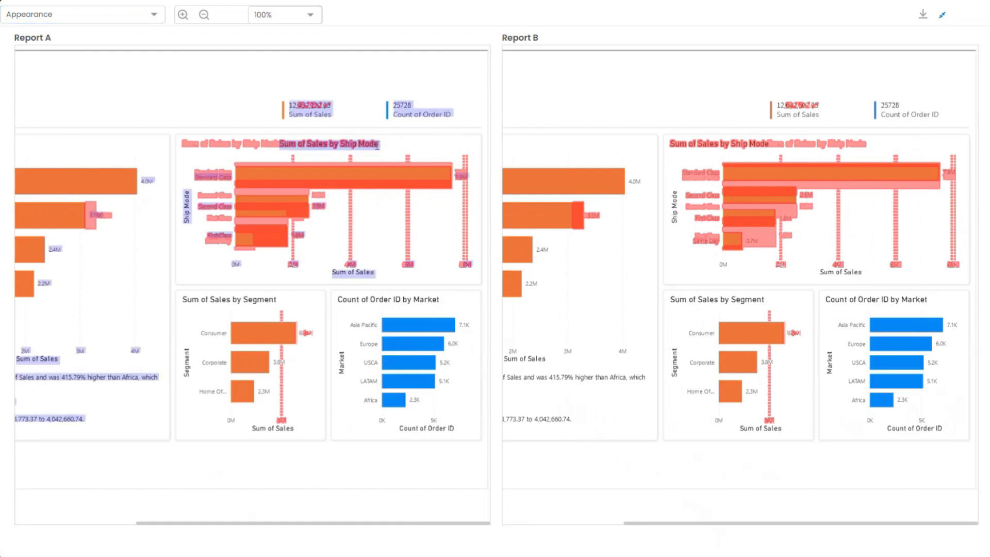
{"action": "left_click", "coordinate": [356, 152]}
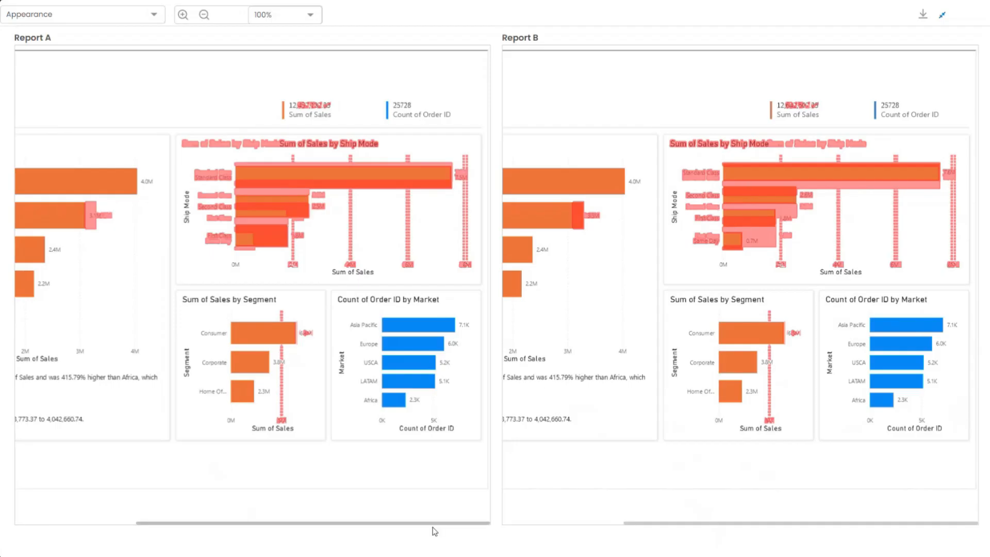
{"action": "left_click_drag", "start_coordinate": [434, 524], "coordinate": [283, 514]}
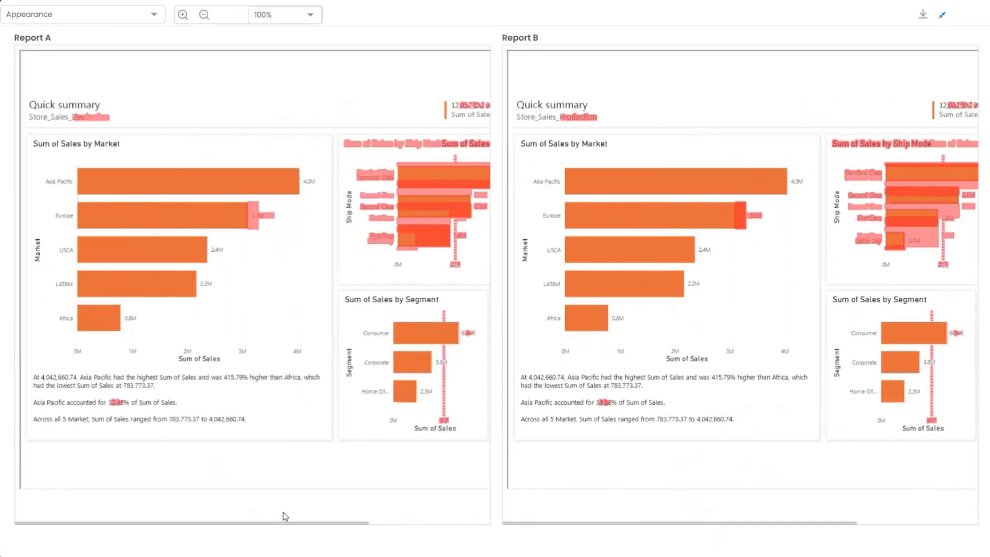
{"action": "left_click", "coordinate": [941, 19]}
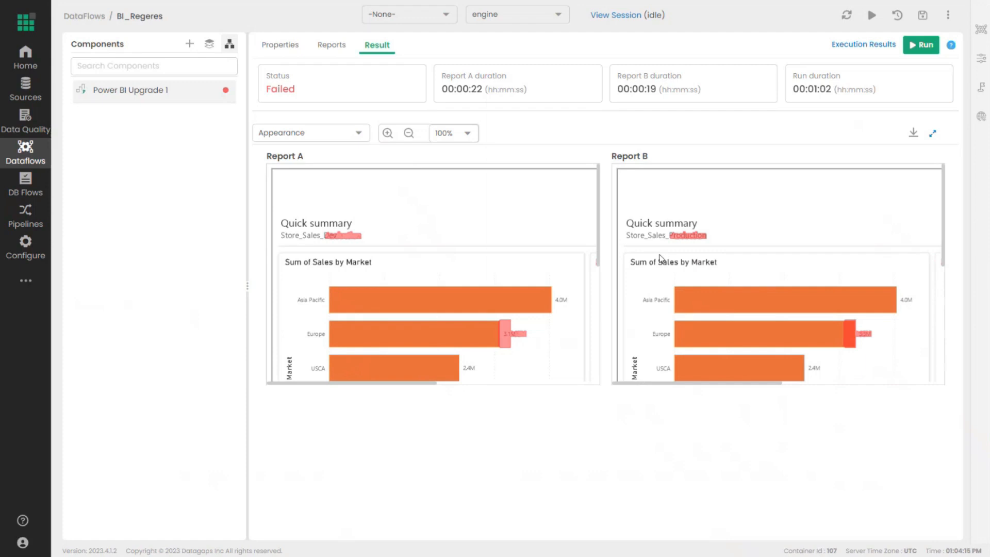
- Drop a Tableau Upgrade component onto the BI_Regeres diagram and save it as Tableau Upgrade 2
{"action": "left_click", "coordinate": [230, 44]}
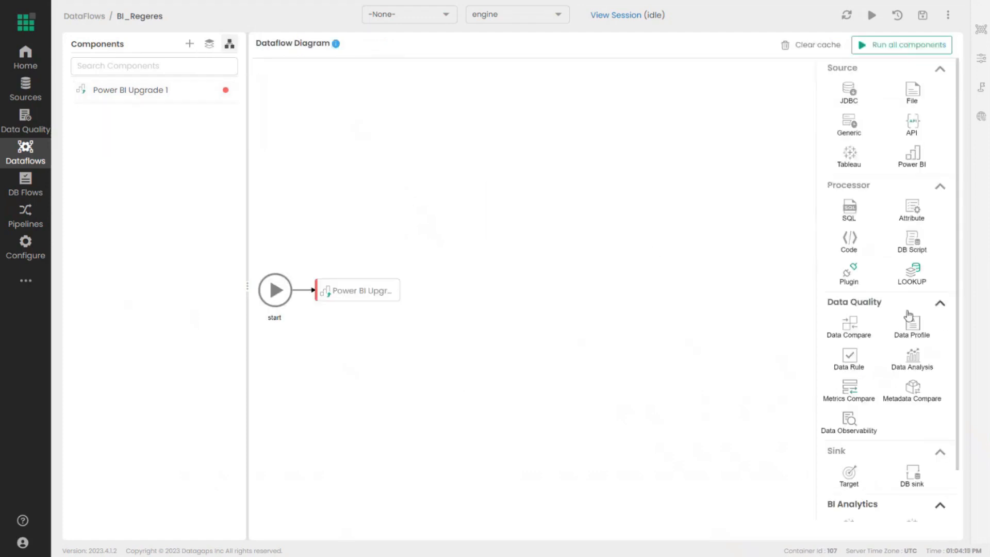
{"action": "scroll", "coordinate": [908, 316], "scroll_direction": "down", "scroll_amount": 1}
{"action": "left_click_drag", "start_coordinate": [915, 484], "coordinate": [574, 415]}
{"action": "left_click", "coordinate": [582, 303]}
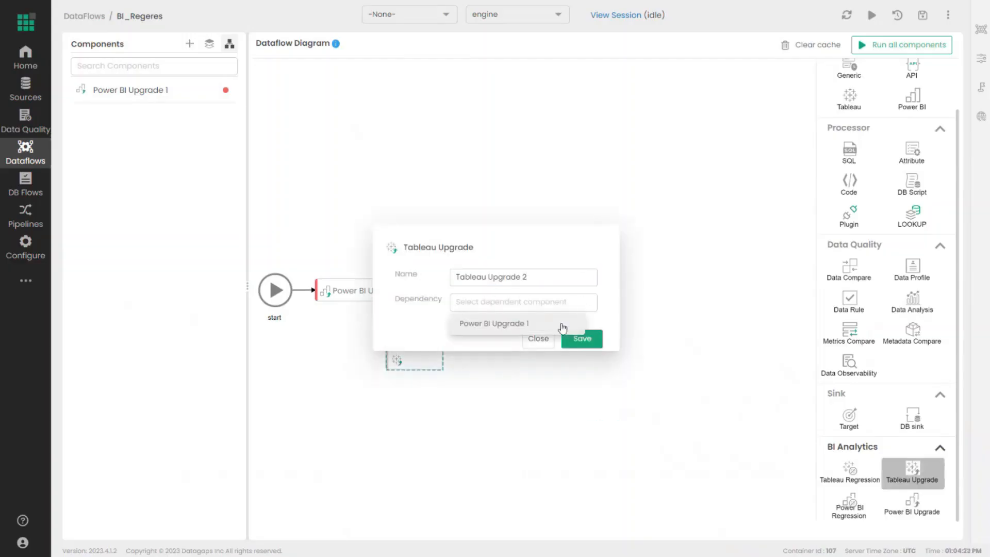
{"action": "left_click", "coordinate": [582, 339]}
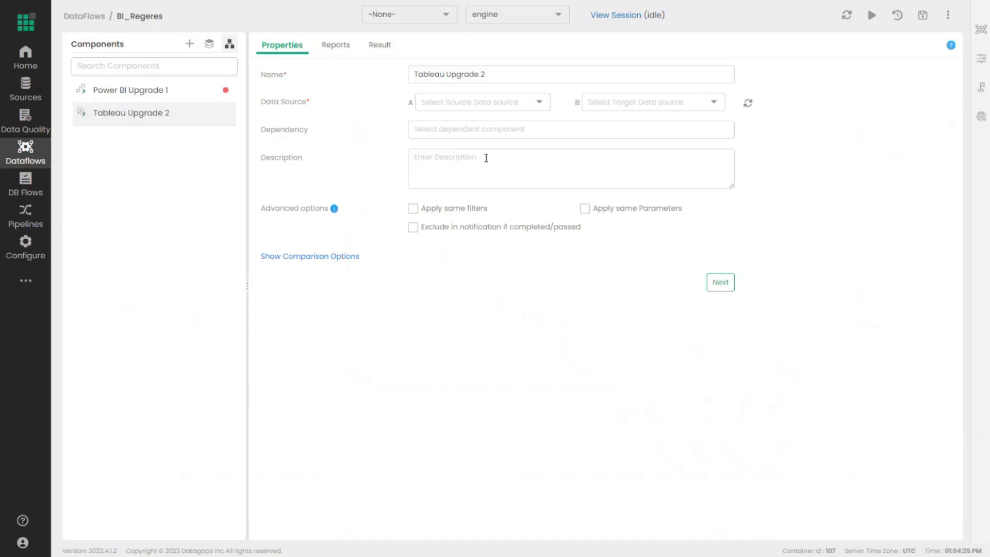
- Set data sources A and B to Tableau with 0.5 comparison opacity, then begin adding Report A's view
{"action": "left_click", "coordinate": [471, 106]}
{"action": "left_click", "coordinate": [454, 144]}
{"action": "left_click", "coordinate": [610, 105]}
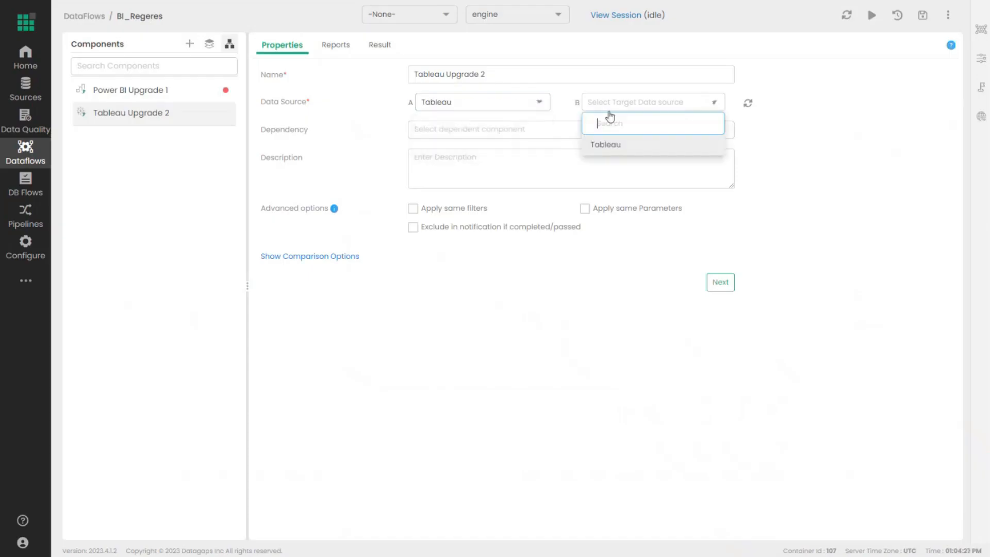
{"action": "left_click", "coordinate": [602, 145]}
{"action": "left_click", "coordinate": [340, 256]}
{"action": "left_click", "coordinate": [445, 340]}
{"action": "left_click", "coordinate": [454, 429]}
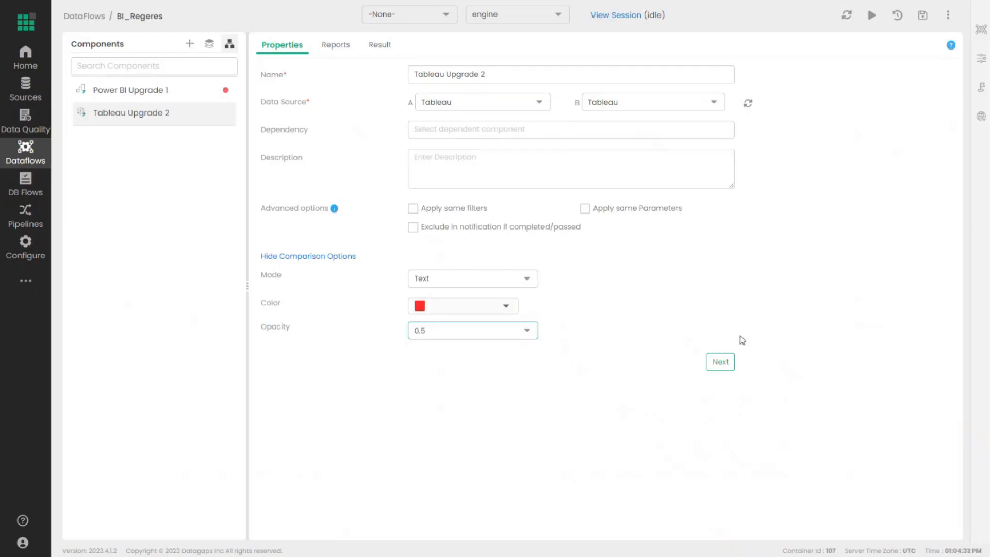
{"action": "left_click", "coordinate": [725, 361]}
{"action": "left_click", "coordinate": [519, 262]}
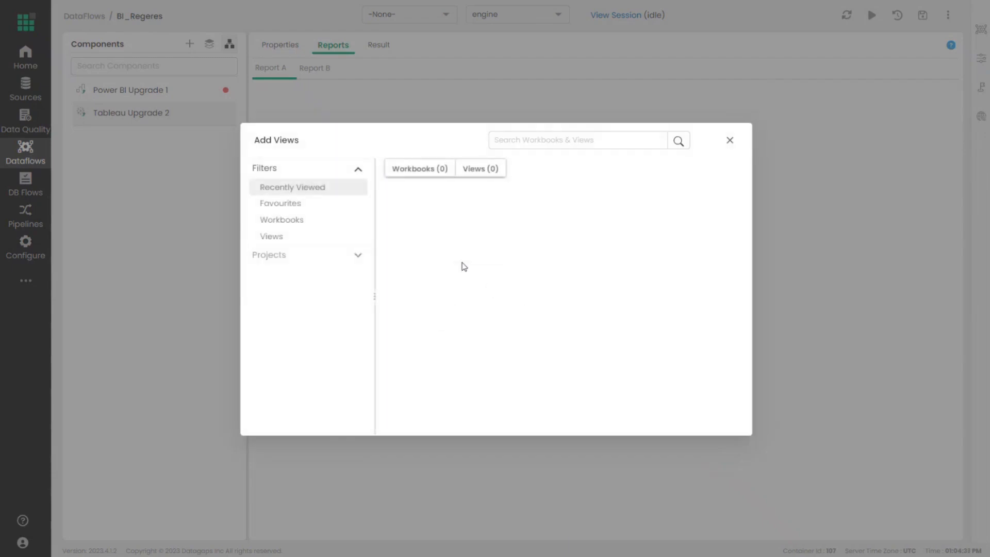
- Choose Sandbox > SuperStoreDev > Dashboard 1 as Report A's view, then switch to Report B
{"action": "left_click", "coordinate": [338, 257]}
{"action": "left_click", "coordinate": [305, 233]}
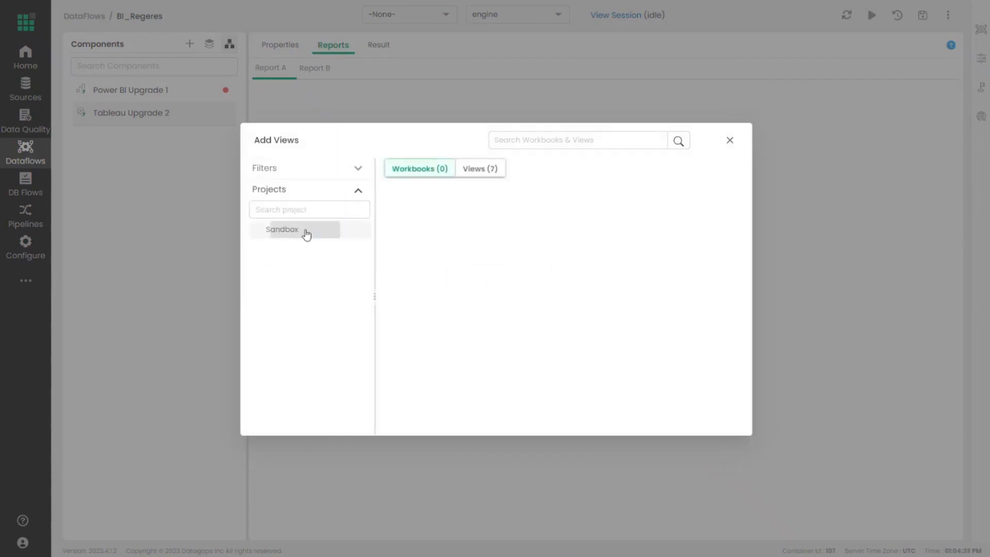
{"action": "left_click", "coordinate": [567, 248]}
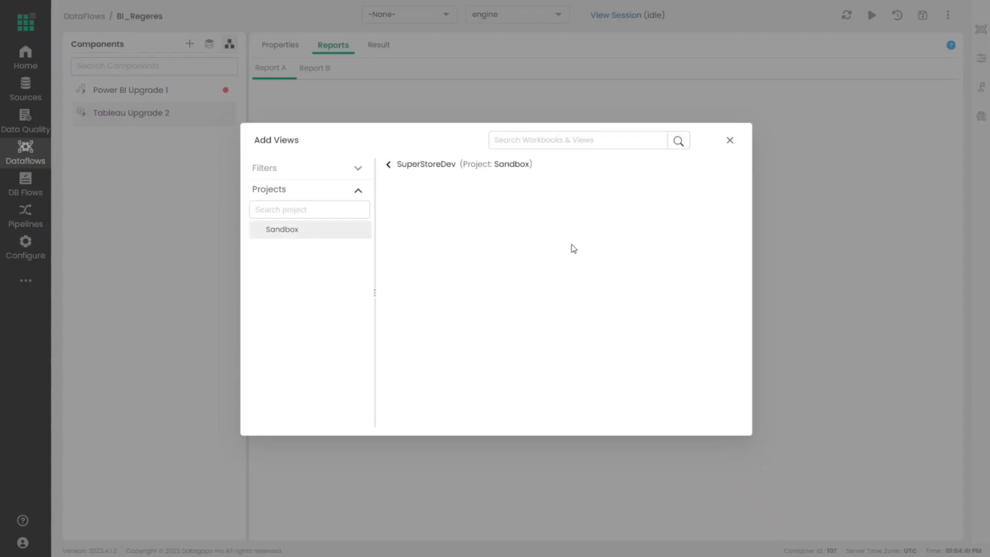
{"action": "left_click", "coordinate": [442, 189]}
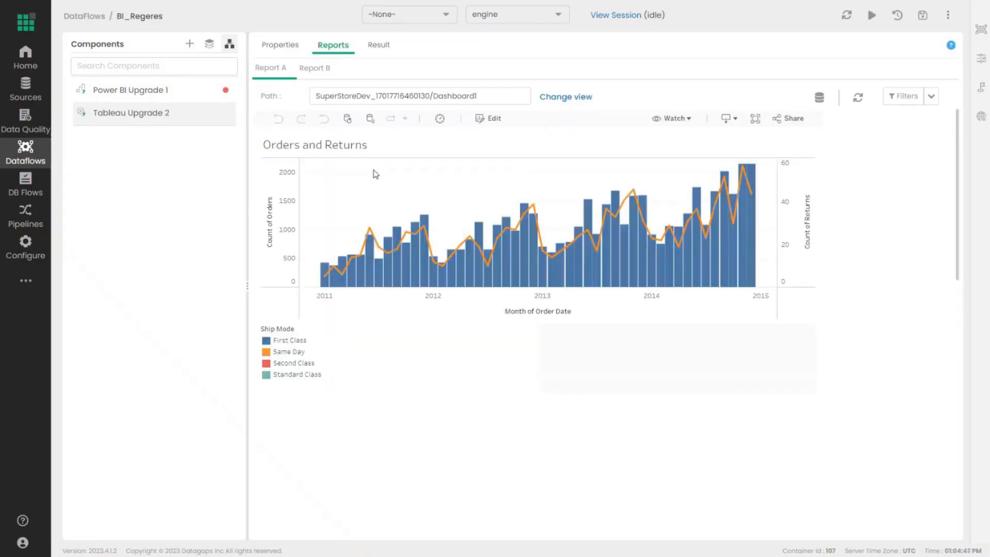
{"action": "scroll", "coordinate": [437, 254], "scroll_direction": "down", "scroll_amount": 4}
{"action": "scroll", "coordinate": [441, 263], "scroll_direction": "up", "scroll_amount": 3}
{"action": "scroll", "coordinate": [441, 263], "scroll_direction": "up", "scroll_amount": 1}
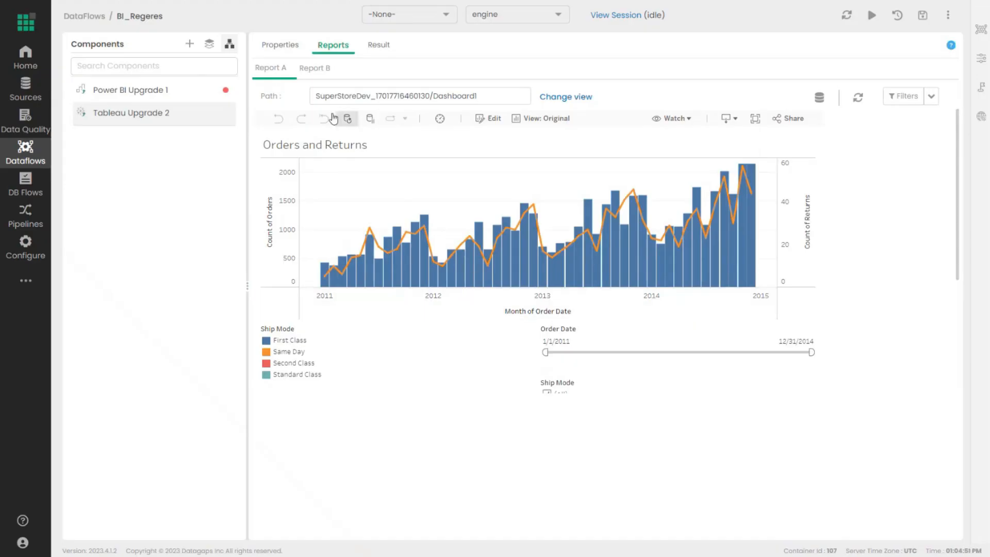
{"action": "left_click", "coordinate": [312, 69]}
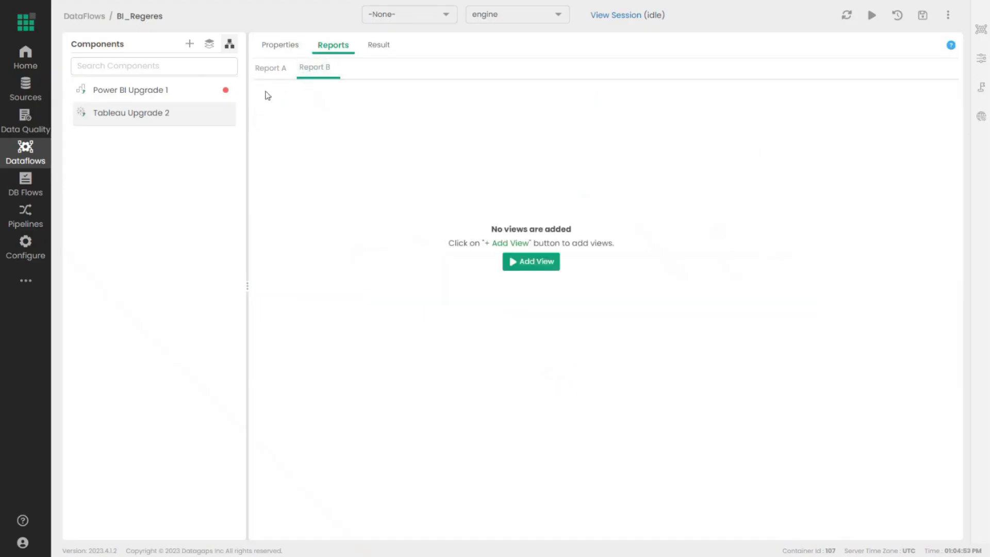
- Add Sandbox > SuperStoreProd > Dashboard1 as Report B's view
{"action": "left_click", "coordinate": [272, 72]}
{"action": "left_click", "coordinate": [320, 70]}
{"action": "left_click", "coordinate": [522, 262]}
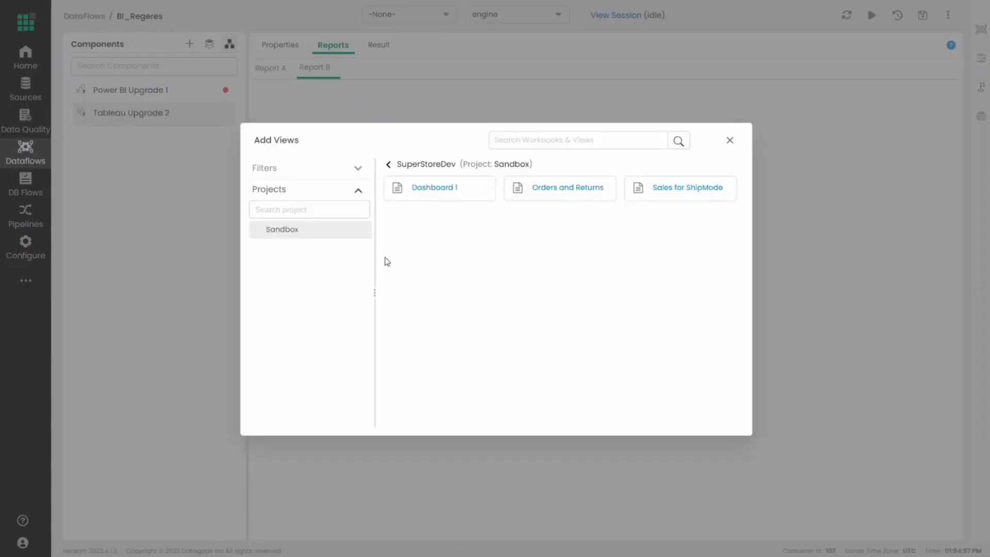
{"action": "left_click", "coordinate": [388, 166]}
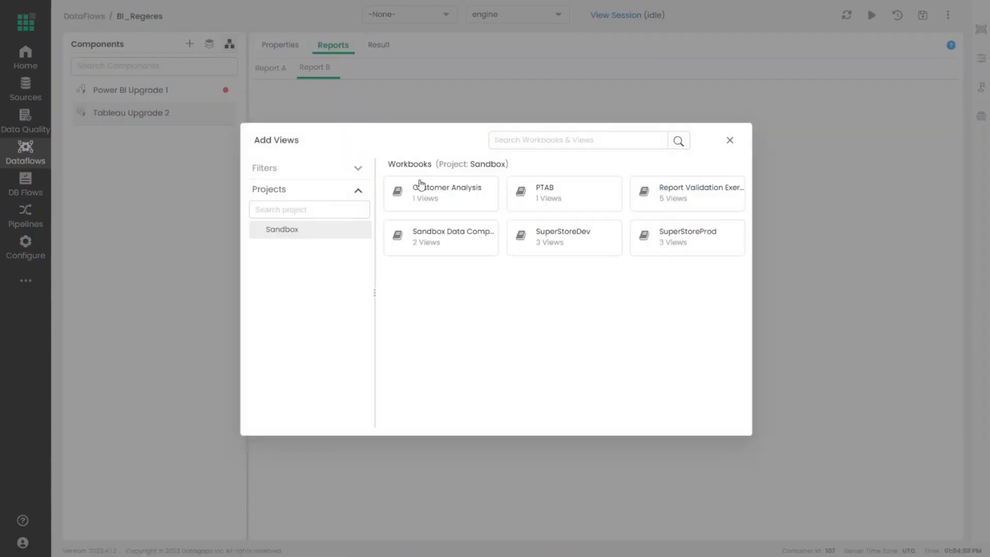
{"action": "left_click", "coordinate": [666, 241]}
{"action": "left_click", "coordinate": [433, 191]}
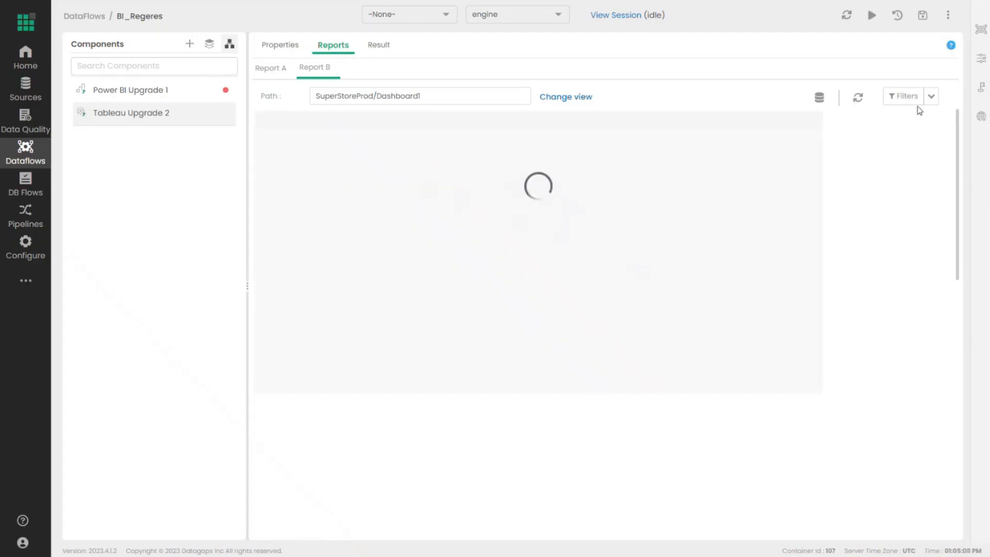
- Review Report B's filter options and limit_rows parameter, then reload the dashboard
{"action": "left_click", "coordinate": [930, 101]}
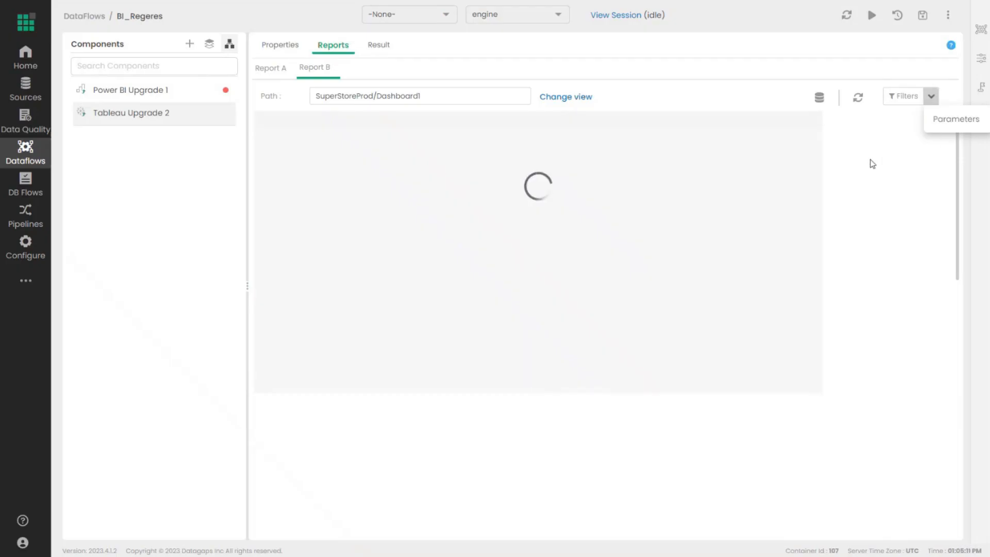
{"action": "left_click", "coordinate": [878, 71]}
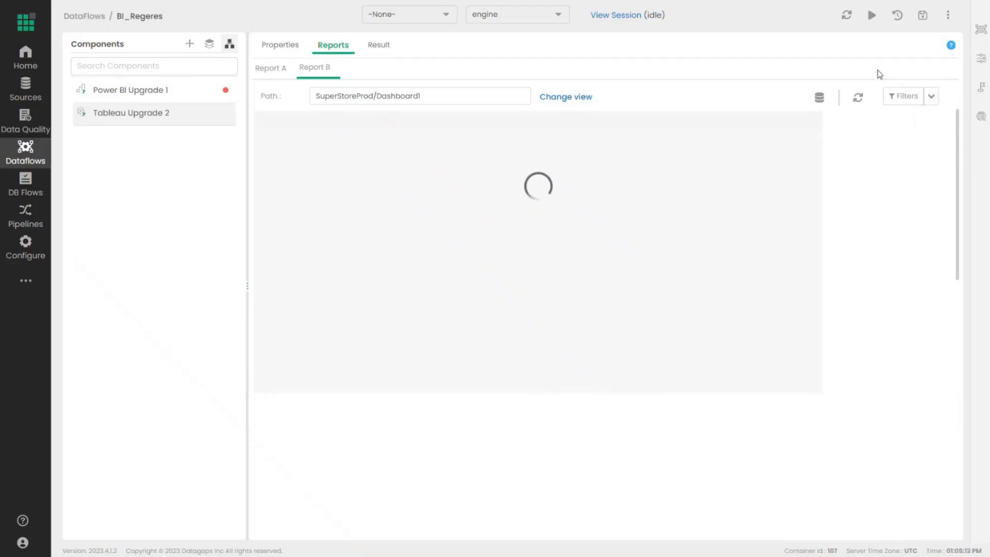
{"action": "left_click", "coordinate": [984, 60]}
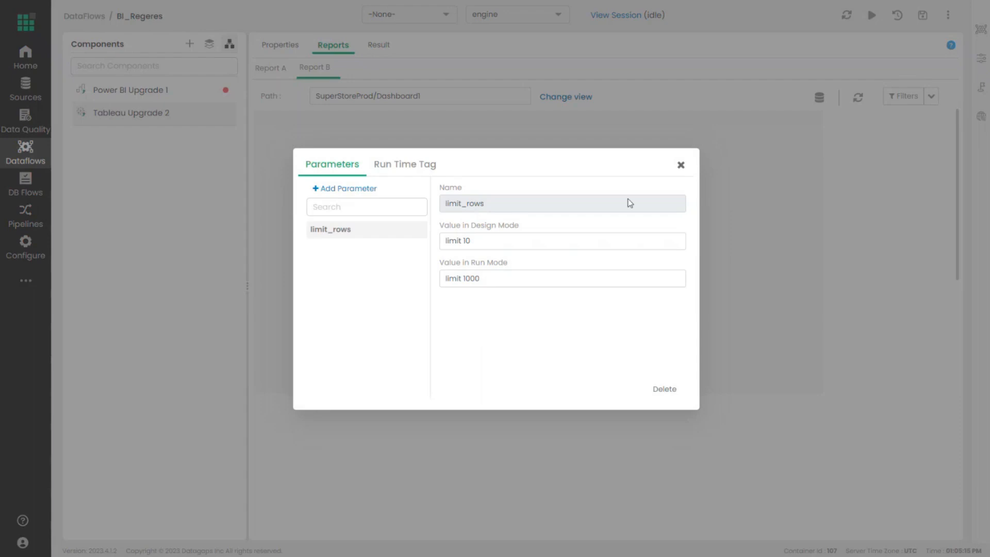
{"action": "left_click", "coordinate": [681, 166]}
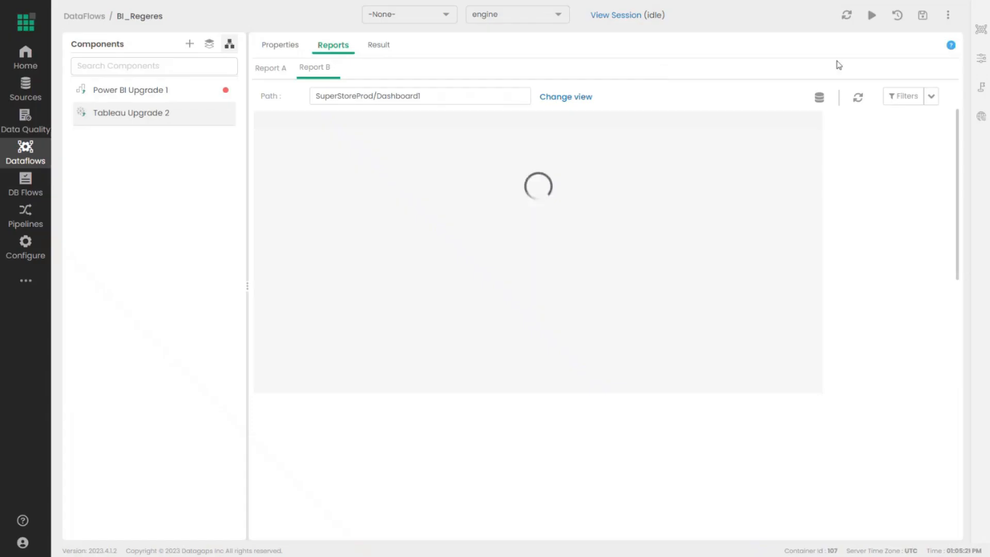
{"action": "left_click", "coordinate": [978, 63]}
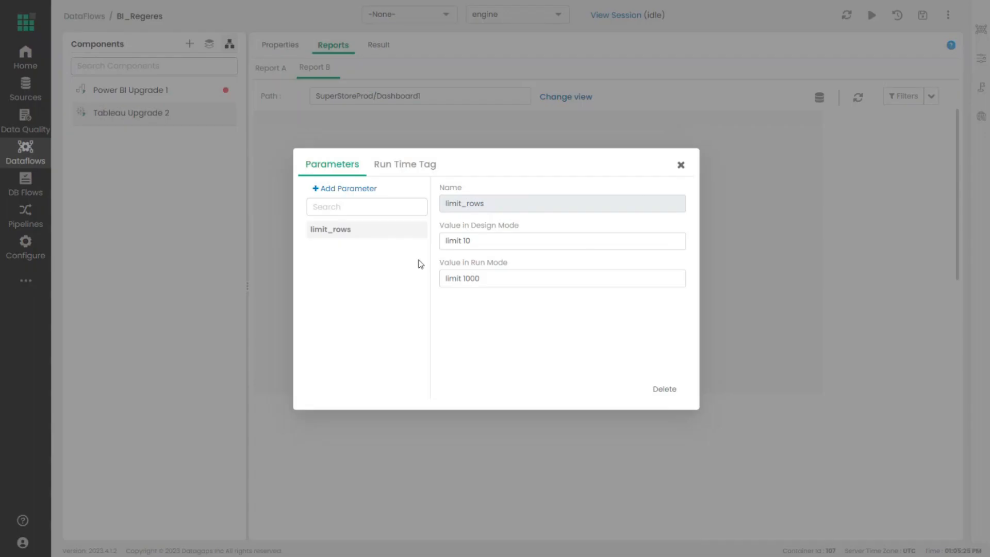
{"action": "left_click", "coordinate": [681, 165]}
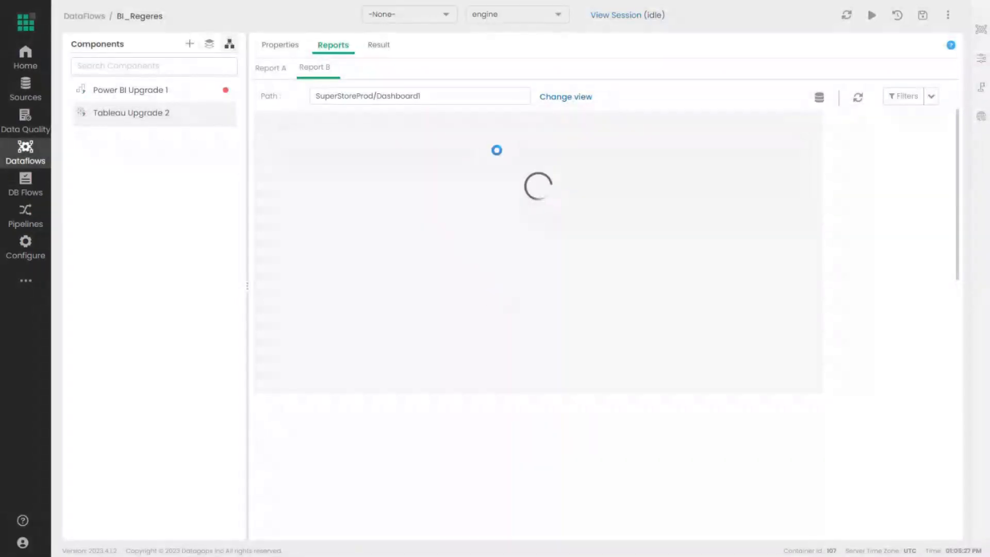
{"action": "left_click", "coordinate": [931, 98]}
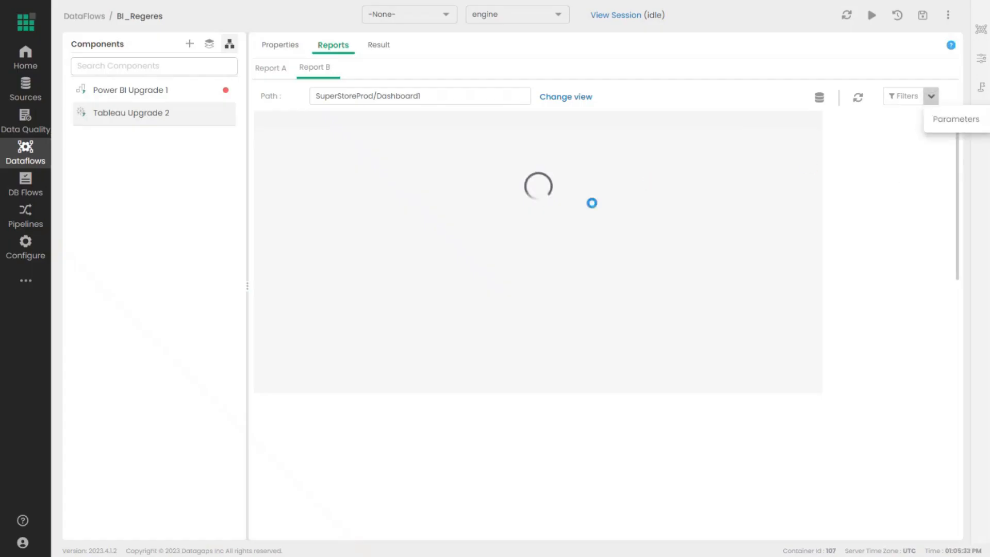
{"action": "left_click", "coordinate": [858, 99]}
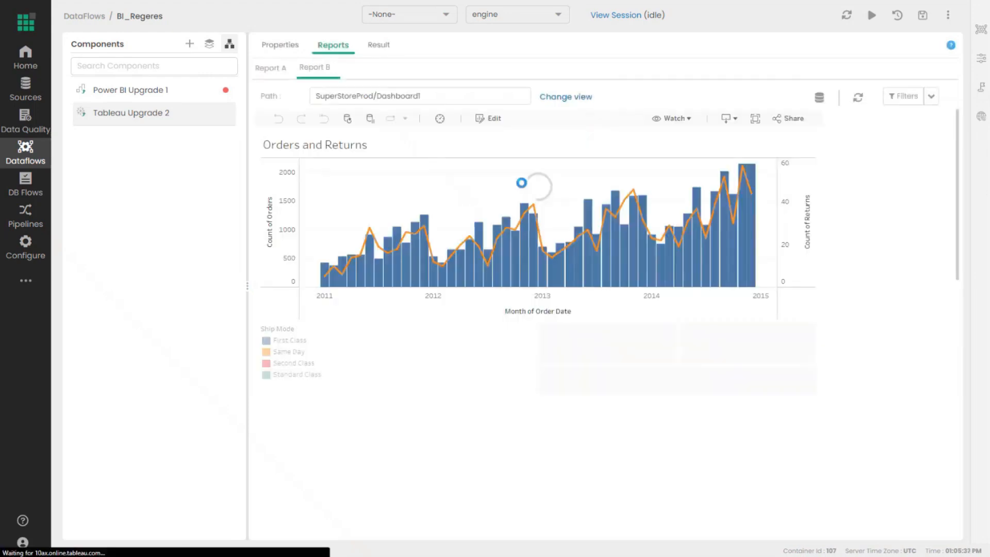
- Move the Order Date filter start to 2/11/2011
{"action": "scroll", "coordinate": [646, 223], "scroll_direction": "down", "scroll_amount": 3}
{"action": "scroll", "coordinate": [398, 159], "scroll_direction": "up", "scroll_amount": 3}
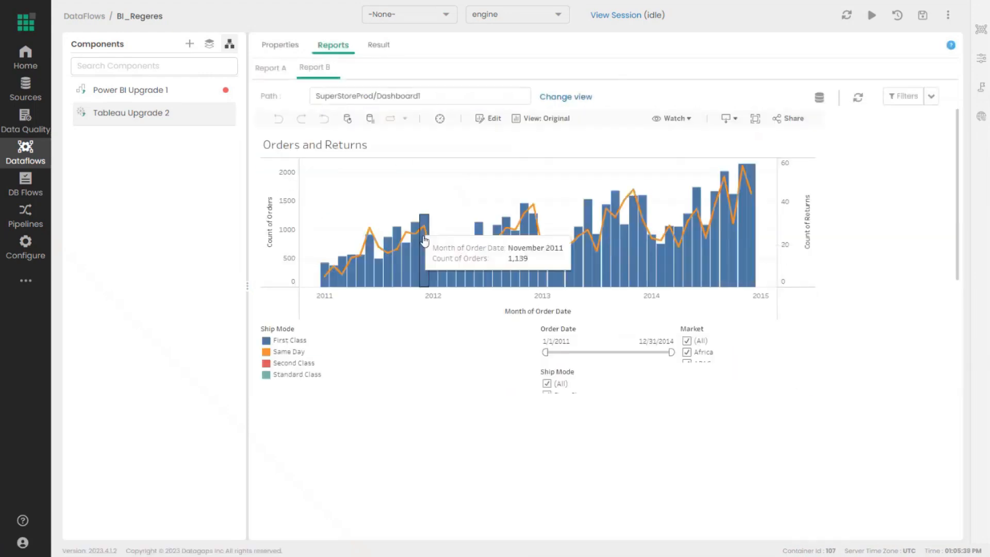
{"action": "scroll", "coordinate": [586, 287], "scroll_direction": "down", "scroll_amount": 2}
{"action": "left_click_drag", "start_coordinate": [545, 248], "coordinate": [548, 248]}
- Confirm no report filters are available and toggle First Class and Same Day in Ship Mode
{"action": "left_click", "coordinate": [902, 96]}
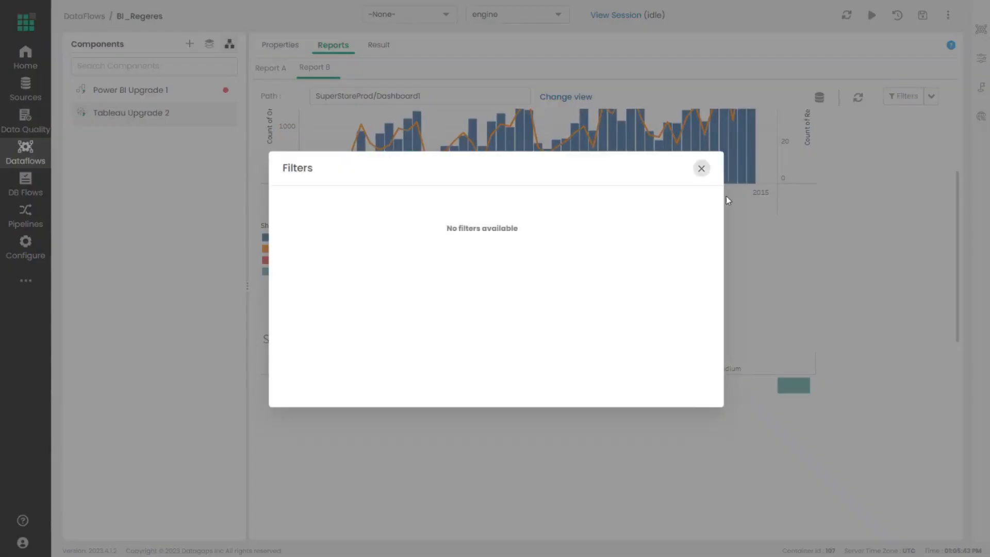
{"action": "left_click", "coordinate": [701, 169]}
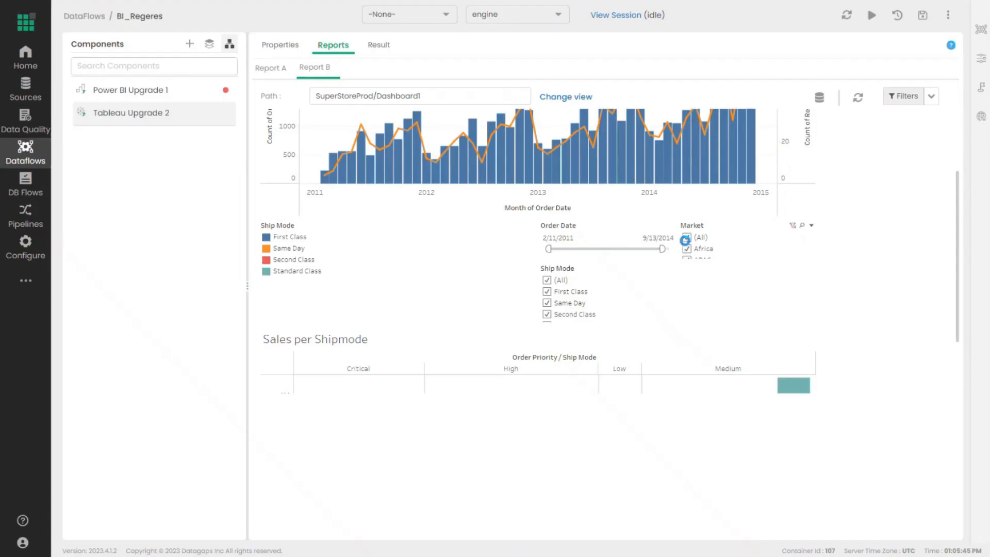
{"action": "left_click", "coordinate": [556, 300]}
{"action": "left_click", "coordinate": [557, 291]}
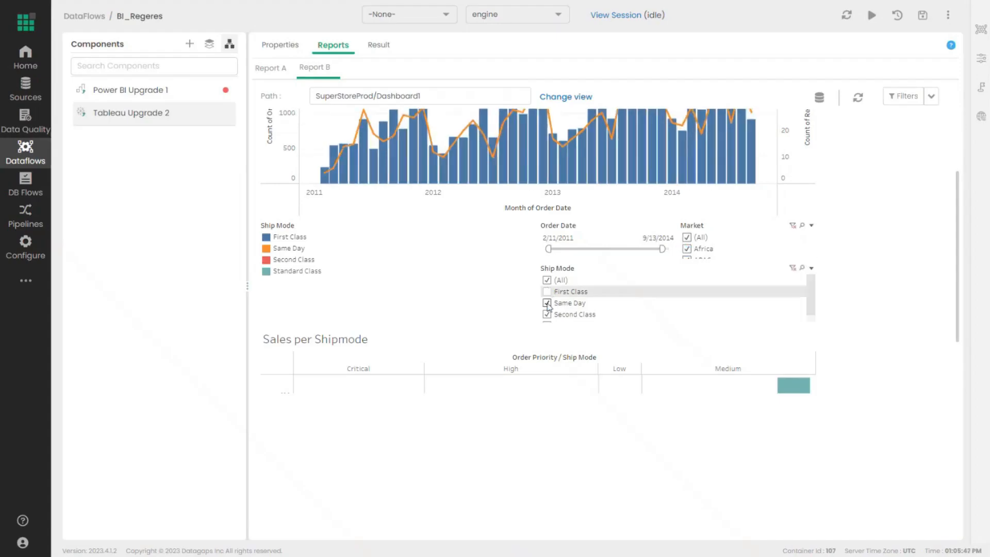
- Restore the Order Date range to 1/1/2011–12/31/2014 and go to the comparison results
{"action": "left_click", "coordinate": [903, 96]}
{"action": "left_click_drag", "start_coordinate": [574, 242], "coordinate": [505, 237]}
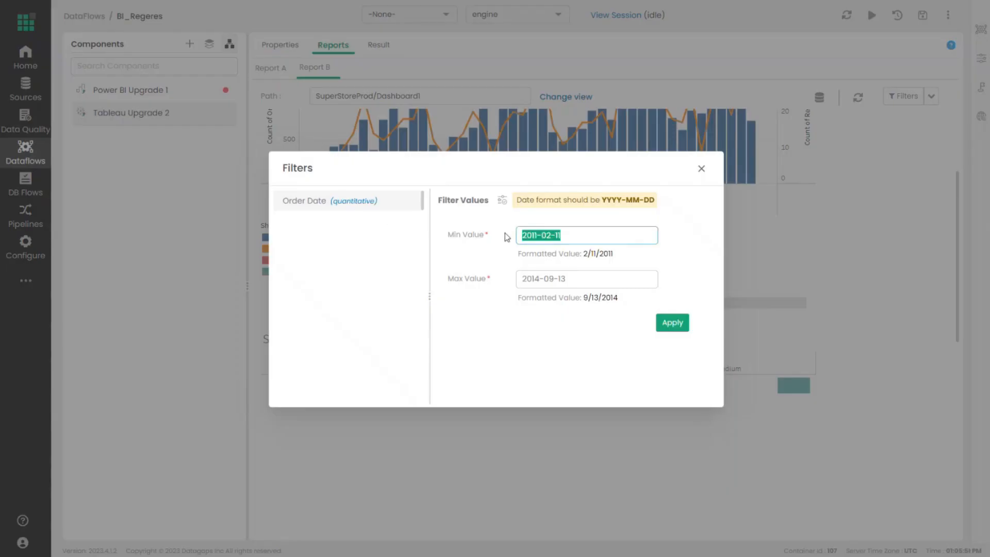
{"action": "left_click", "coordinate": [701, 168]}
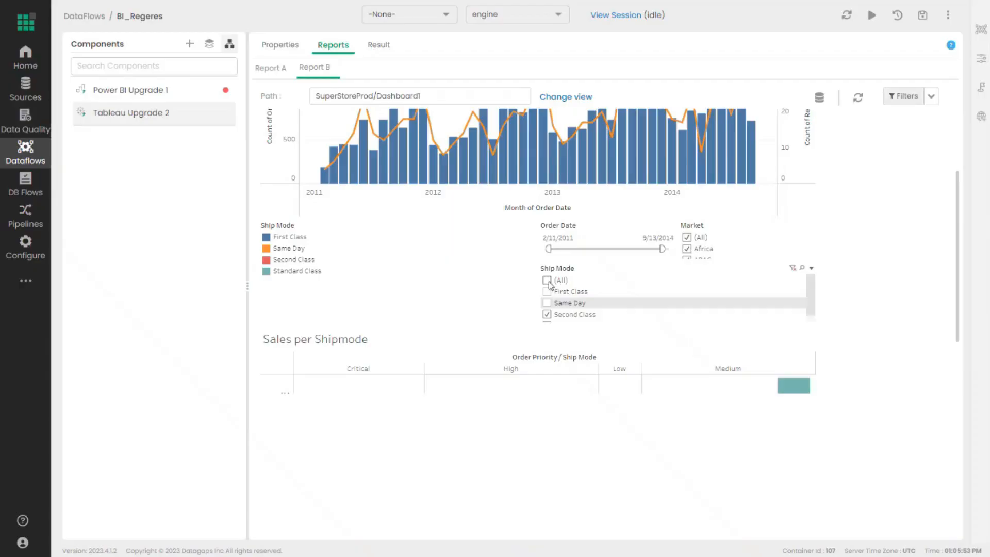
{"action": "left_click_drag", "start_coordinate": [548, 249], "coordinate": [543, 249]}
{"action": "left_click_drag", "start_coordinate": [679, 251], "coordinate": [687, 252]}
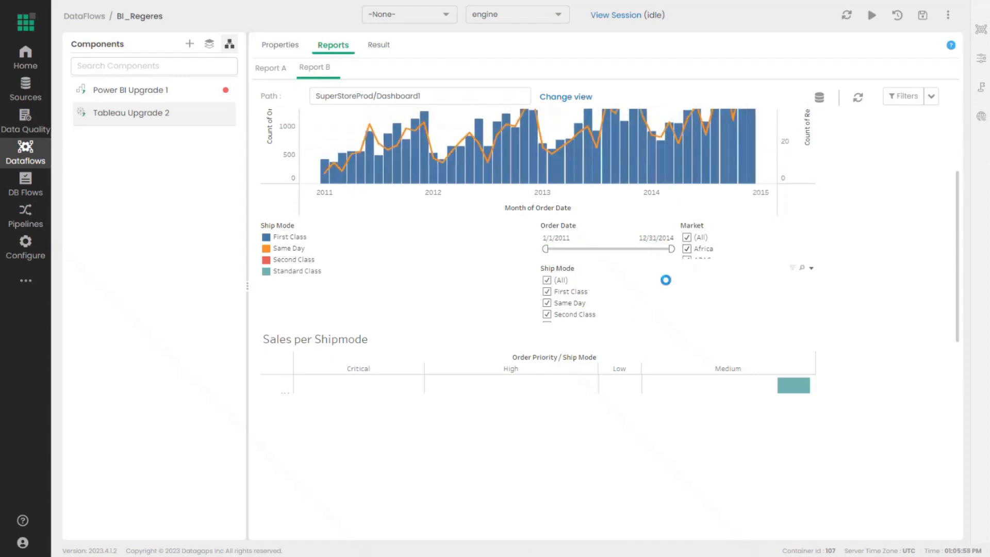
{"action": "scroll", "coordinate": [534, 250], "scroll_direction": "down", "scroll_amount": 2}
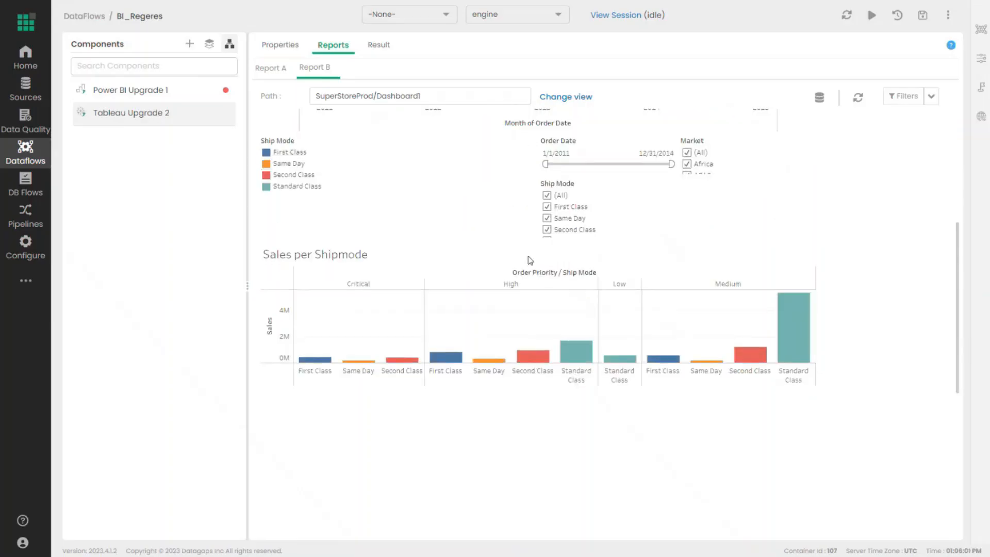
{"action": "scroll", "coordinate": [528, 255], "scroll_direction": "up", "scroll_amount": 4}
{"action": "left_click", "coordinate": [378, 45]}
- Run the Report A vs Report B comparison and inspect the text results
{"action": "left_click", "coordinate": [573, 234]}
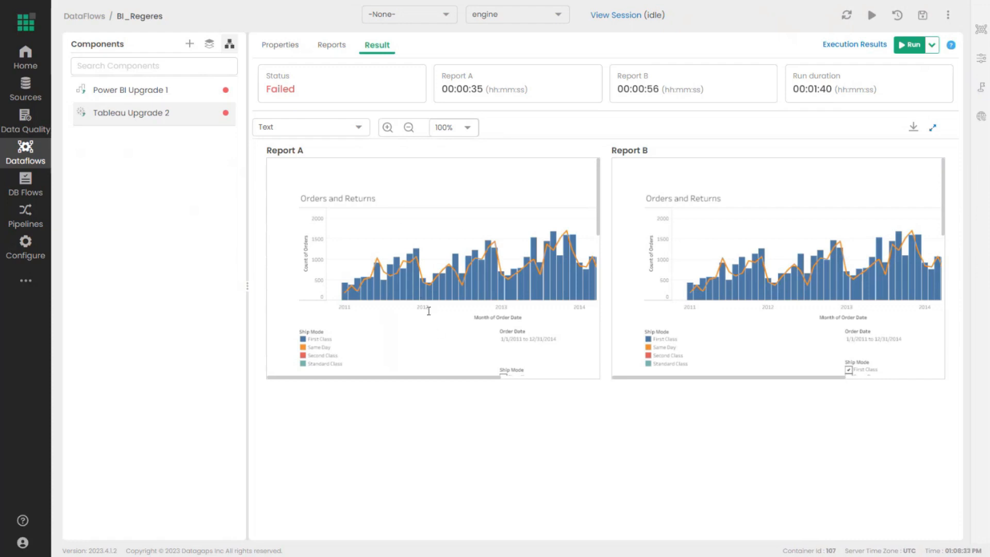
{"action": "left_click_drag", "start_coordinate": [438, 378], "coordinate": [482, 378]}
{"action": "scroll", "coordinate": [466, 335], "scroll_direction": "down", "scroll_amount": 5}
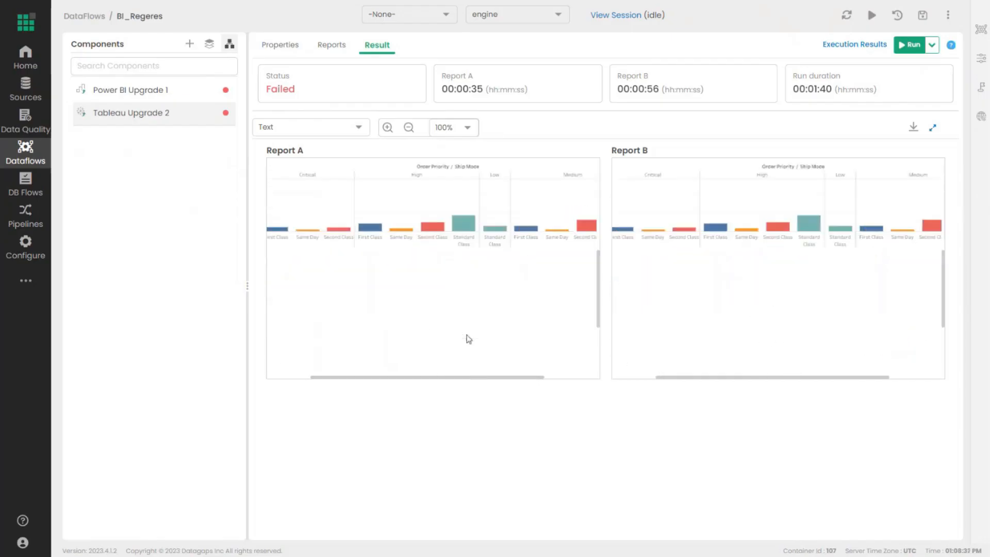
{"action": "scroll", "coordinate": [467, 340], "scroll_direction": "up", "scroll_amount": 2}
{"action": "scroll", "coordinate": [410, 361], "scroll_direction": "up", "scroll_amount": 1}
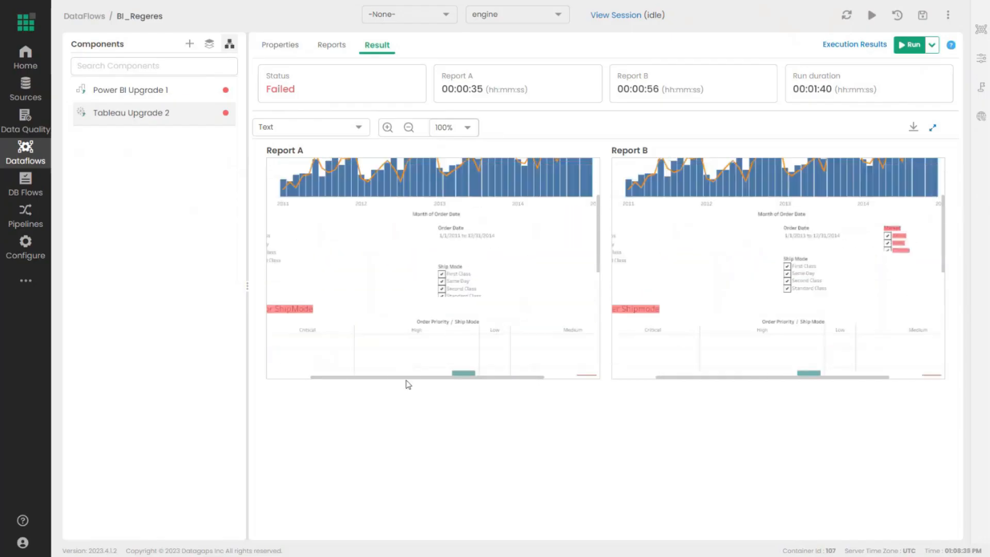
{"action": "left_click_drag", "start_coordinate": [442, 380], "coordinate": [406, 380]}
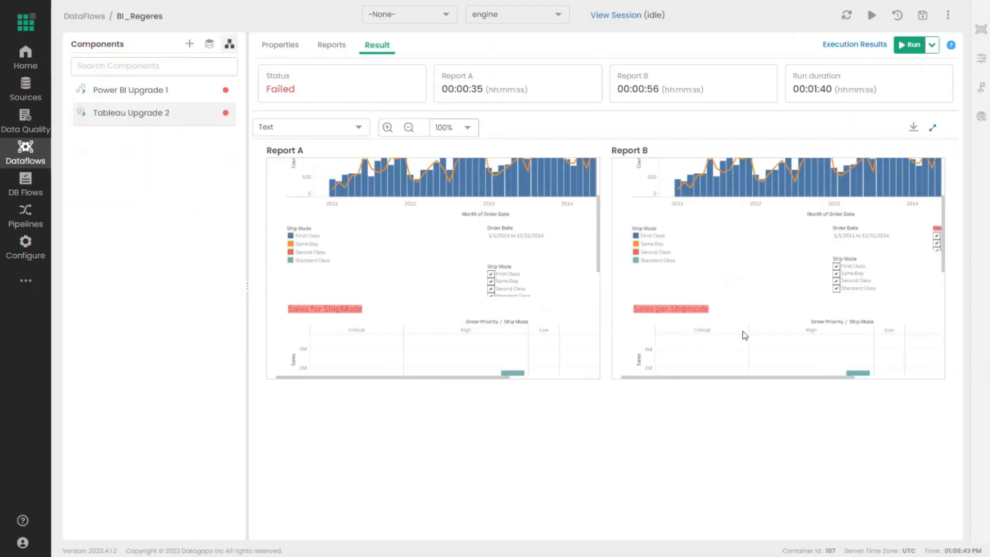
{"action": "left_click_drag", "start_coordinate": [501, 380], "coordinate": [411, 368]}
- Switch the comparison to Appearance, view it full screen, then return to the dataflow diagram
{"action": "left_click", "coordinate": [327, 127]}
{"action": "left_click", "coordinate": [288, 169]}
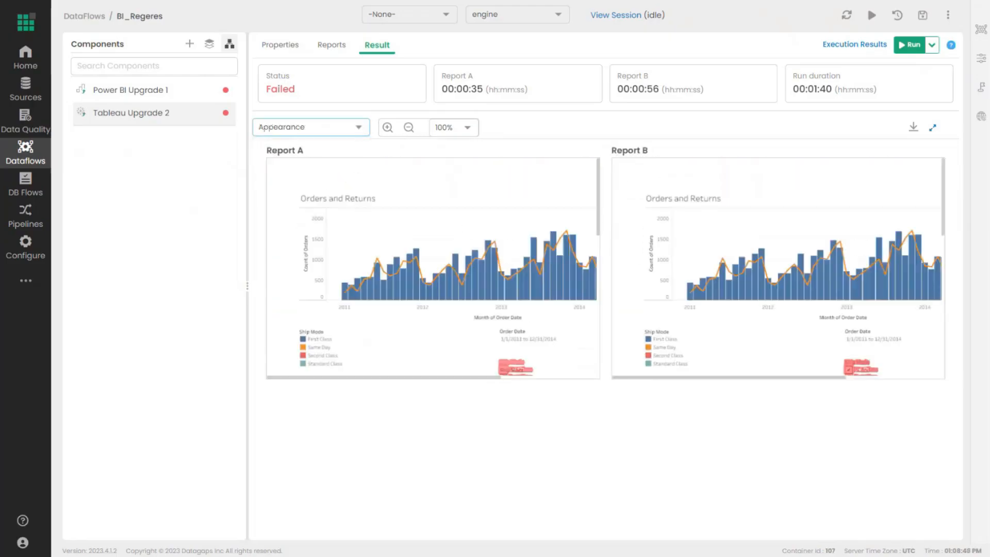
{"action": "left_click", "coordinate": [932, 127]}
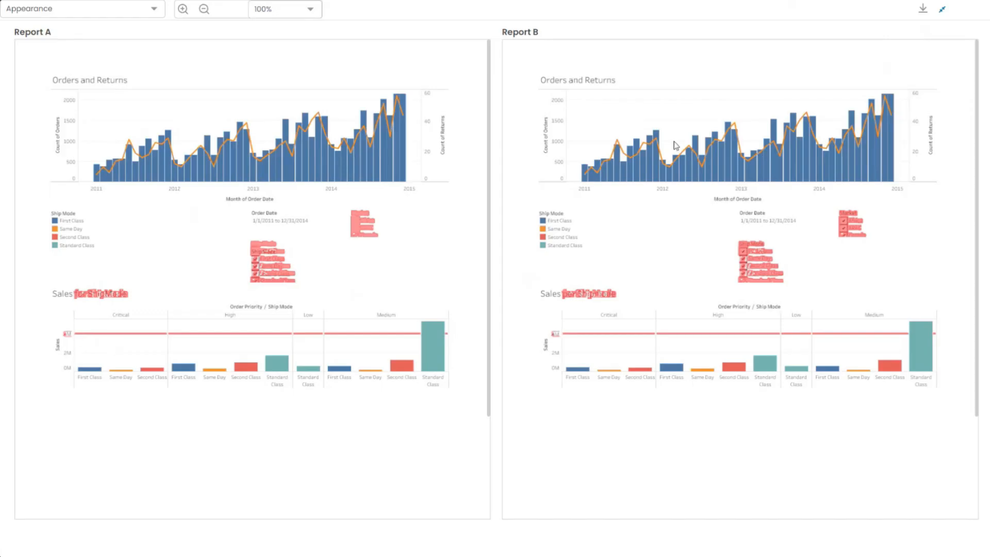
{"action": "left_click", "coordinate": [942, 9]}
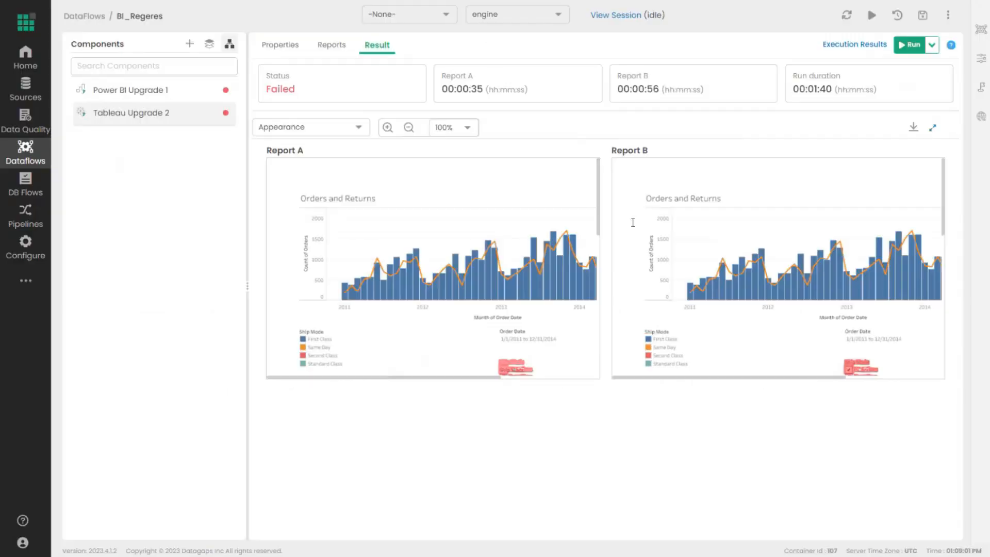
{"action": "left_click", "coordinate": [229, 44]}
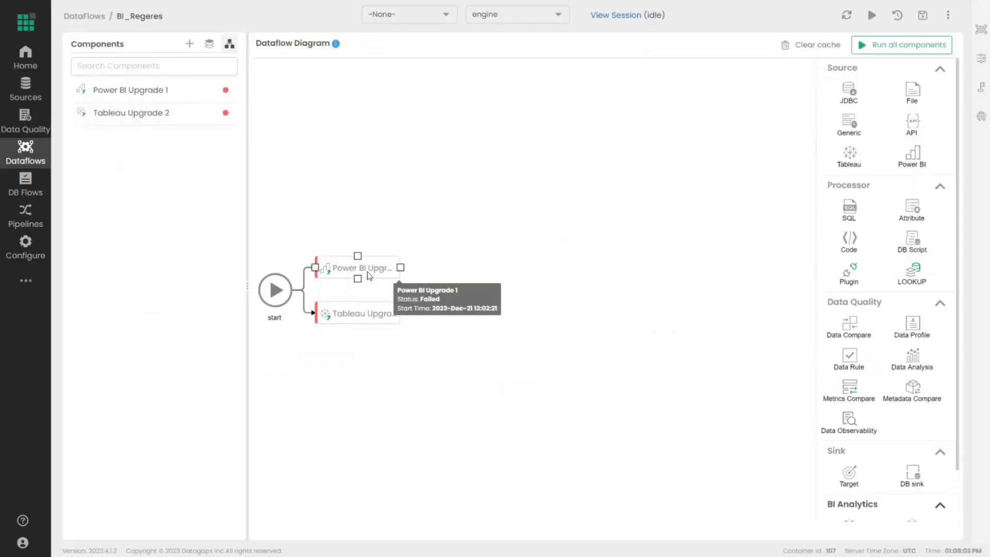
- Move Power BI Upgrade 1 and Tableau Upgrade 2 up, then drop in a new Power BI component named Power BI Source
{"action": "left_click_drag", "start_coordinate": [367, 270], "coordinate": [434, 215]}
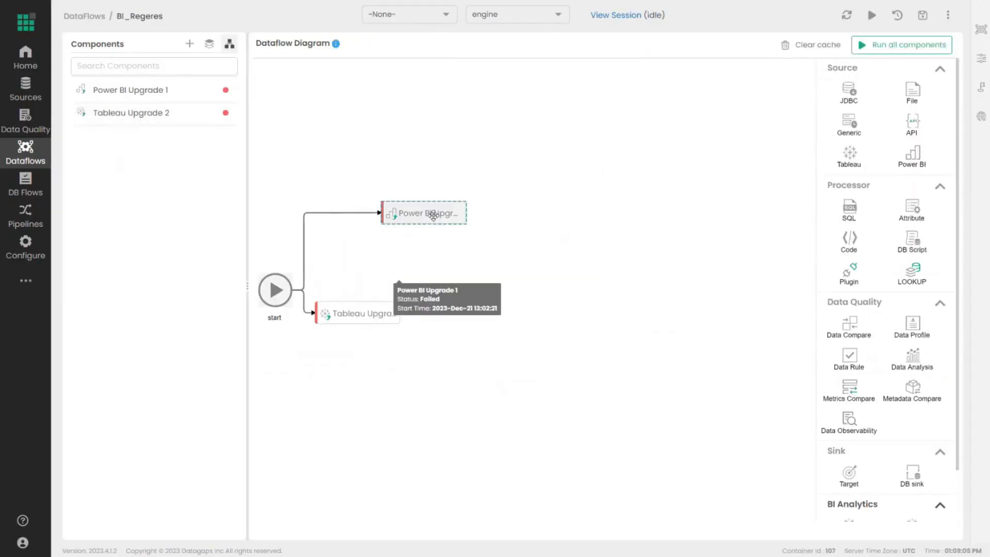
{"action": "left_click_drag", "start_coordinate": [377, 310], "coordinate": [441, 244]}
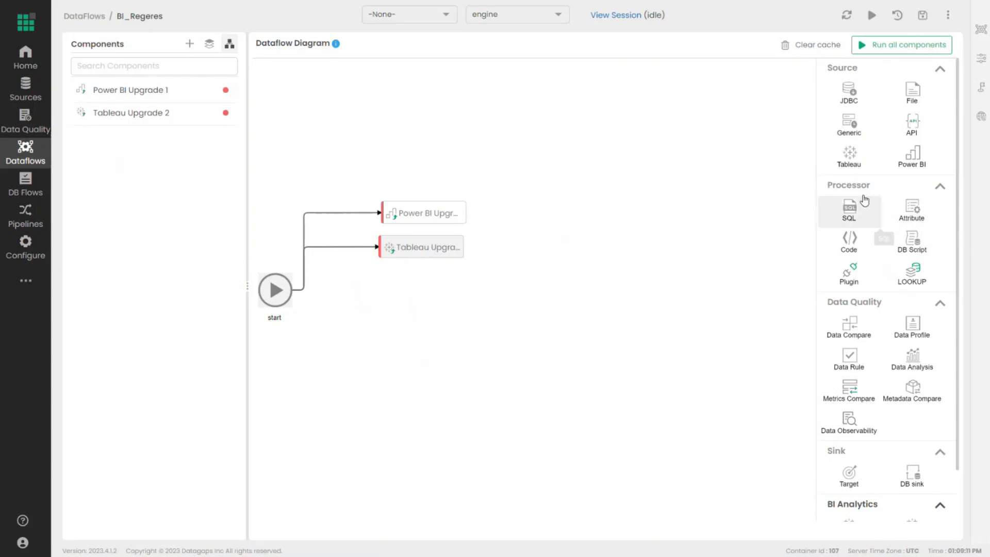
{"action": "left_click_drag", "start_coordinate": [915, 162], "coordinate": [392, 285]}
{"action": "left_click_drag", "start_coordinate": [535, 285], "coordinate": [476, 270]}
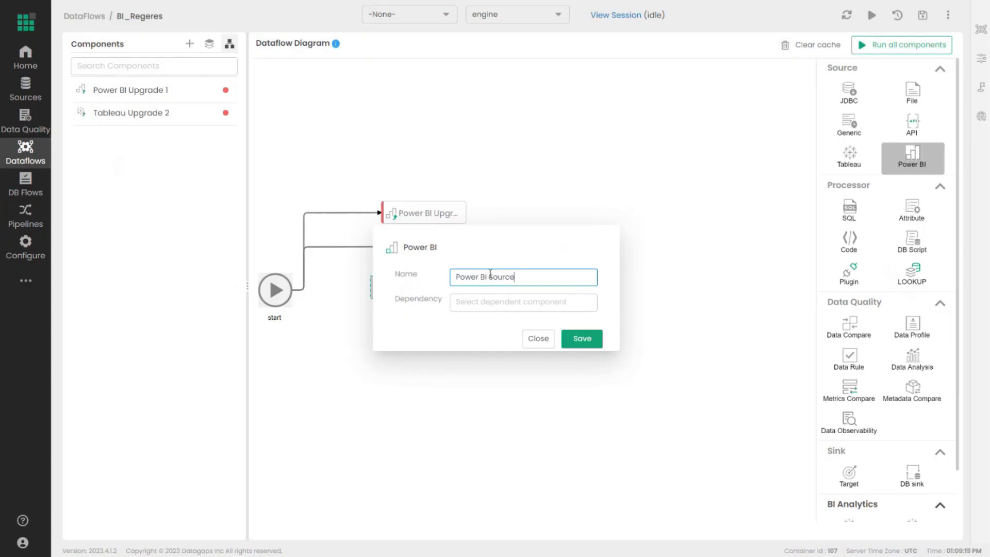
- Save Power BI Source with Power BI-POC as its data source
{"action": "left_click", "coordinate": [589, 334]}
{"action": "left_click", "coordinate": [494, 108]}
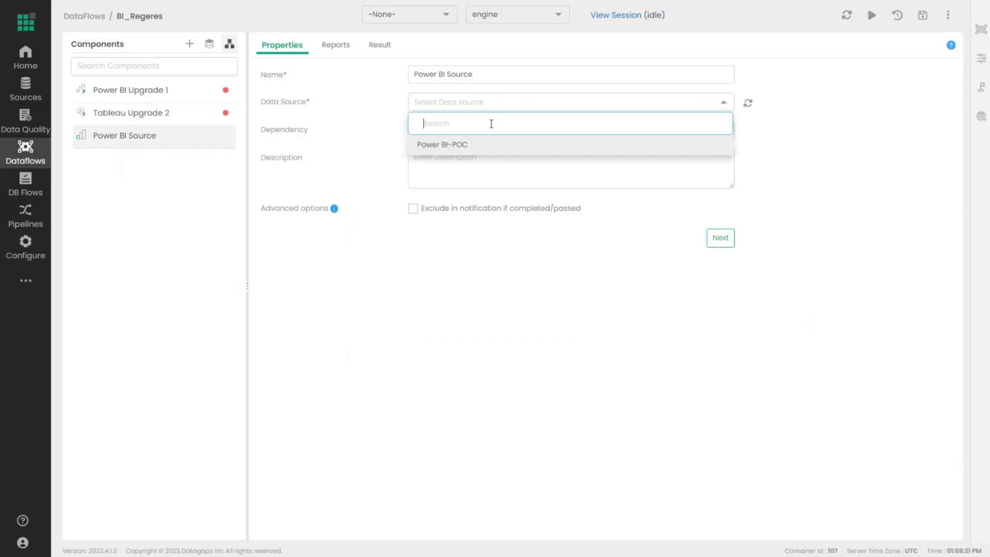
{"action": "left_click", "coordinate": [482, 145]}
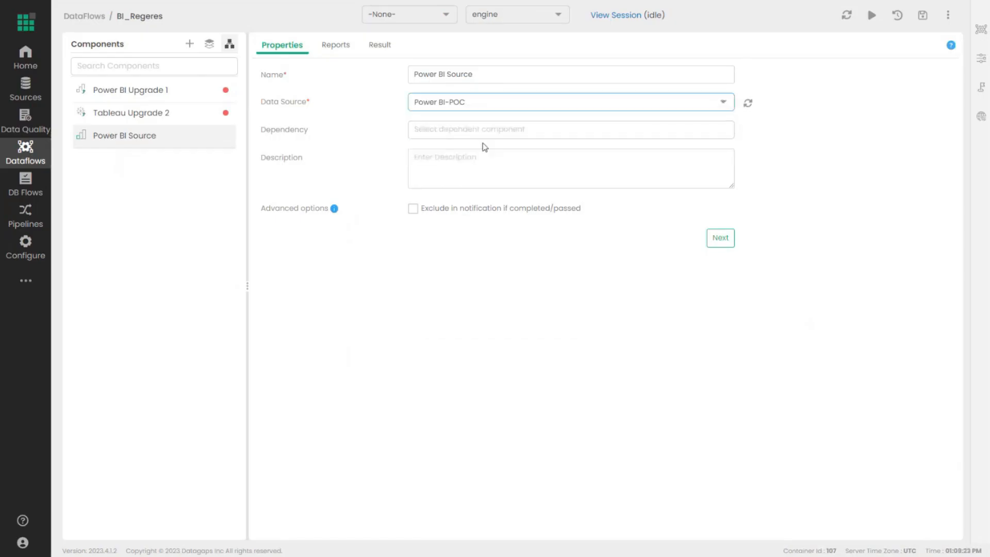
{"action": "left_click", "coordinate": [720, 238]}
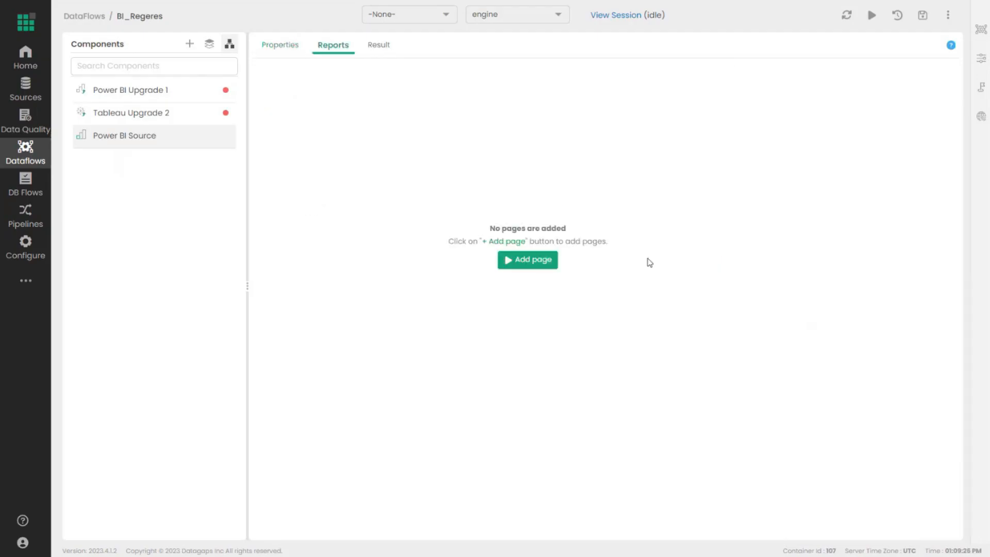
- Add the Sandbox > DimCustomer_CSV > Page 1 report page
{"action": "left_click", "coordinate": [539, 263]}
{"action": "left_click", "coordinate": [299, 210]}
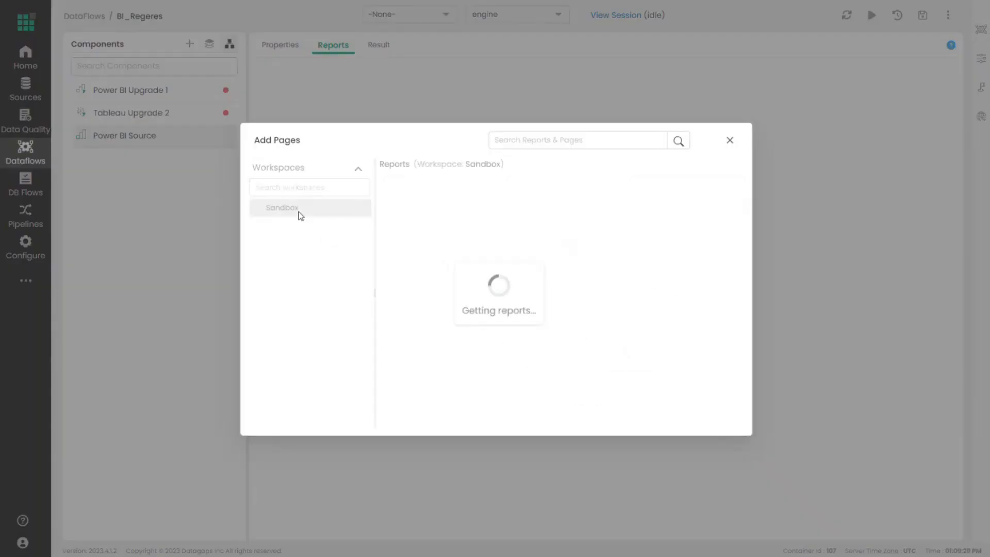
{"action": "left_click", "coordinate": [664, 194]}
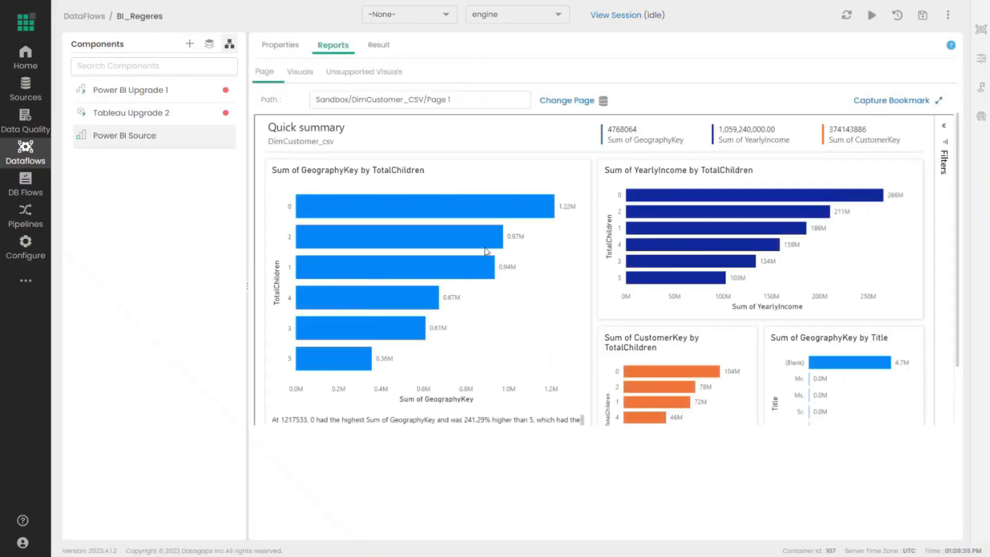
{"action": "scroll", "coordinate": [648, 325], "scroll_direction": "down", "scroll_amount": 2}
{"action": "scroll", "coordinate": [660, 359], "scroll_direction": "up", "scroll_amount": 2}
- Preview the data of the page's visuals: CustomerKey, YearlyIncome and the GeographyKey charts
{"action": "left_click", "coordinate": [304, 78]}
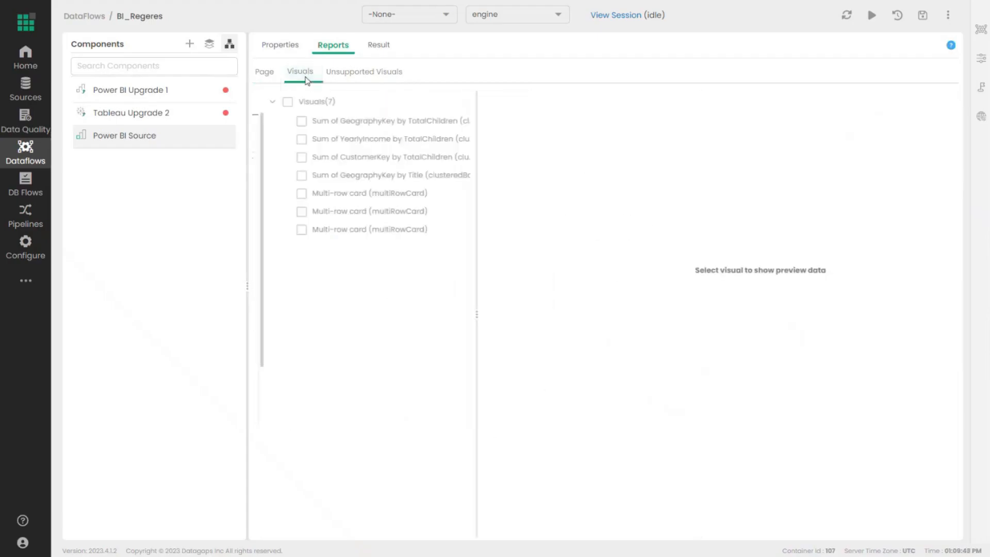
{"action": "left_click", "coordinate": [344, 158]}
{"action": "left_click", "coordinate": [361, 141]}
{"action": "left_click", "coordinate": [366, 122]}
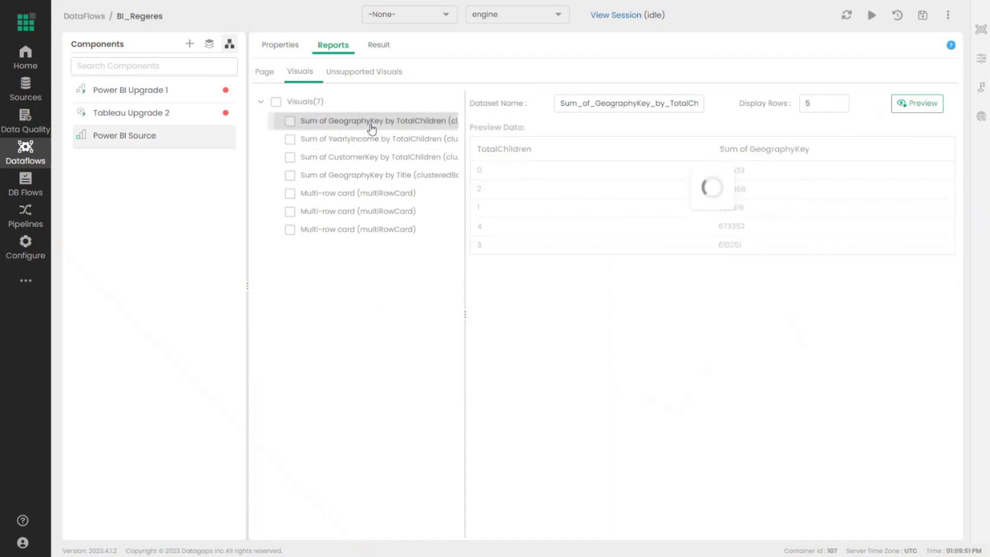
{"action": "left_click", "coordinate": [386, 159]}
{"action": "left_click", "coordinate": [387, 175]}
{"action": "left_click", "coordinate": [397, 122]}
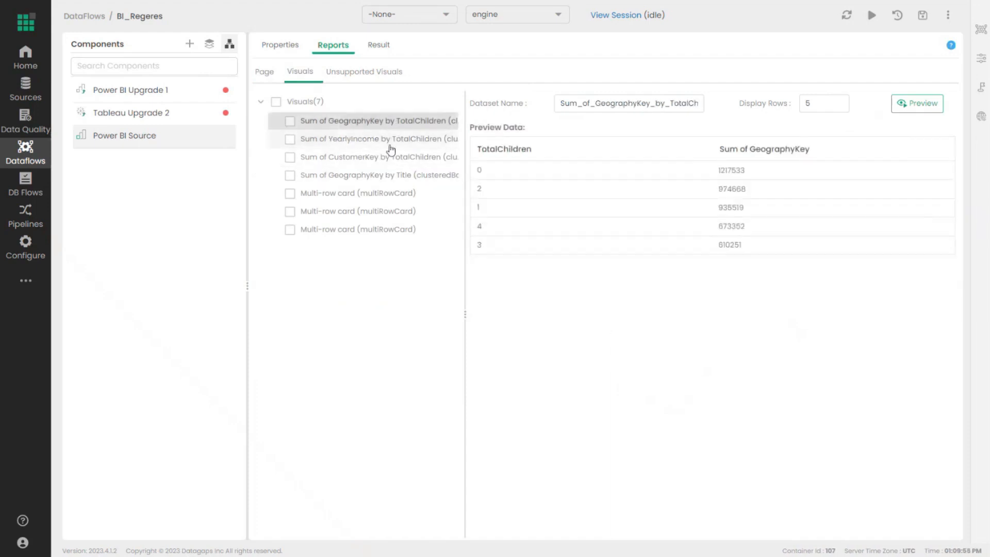
{"action": "left_click", "coordinate": [392, 140]}
{"action": "left_click", "coordinate": [387, 158]}
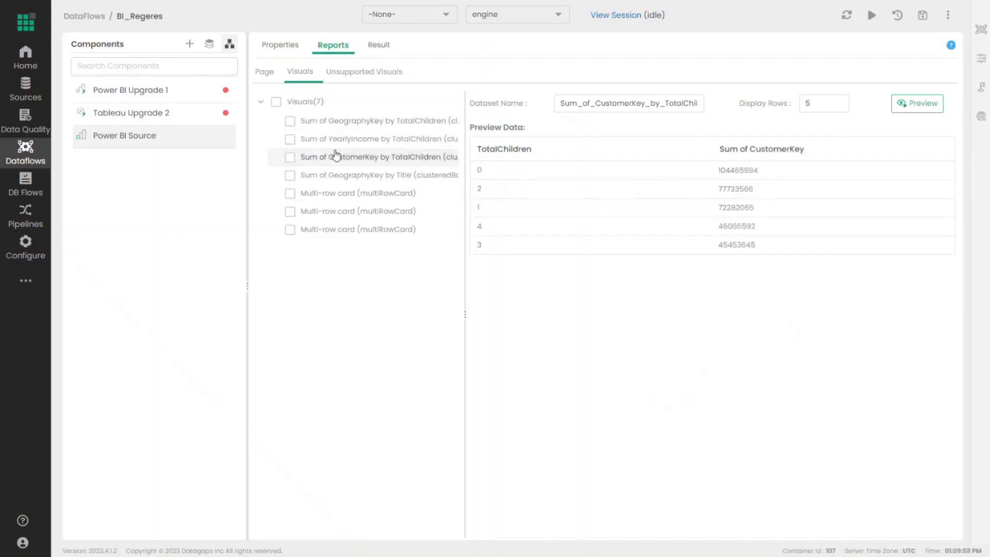
- Include the YearlyIncome and CustomerKey visuals, naming their datasets YN and CUST
{"action": "left_click", "coordinate": [290, 140]}
{"action": "left_click", "coordinate": [290, 156]}
{"action": "left_click", "coordinate": [598, 106]}
{"action": "double_click", "coordinate": [598, 106]}
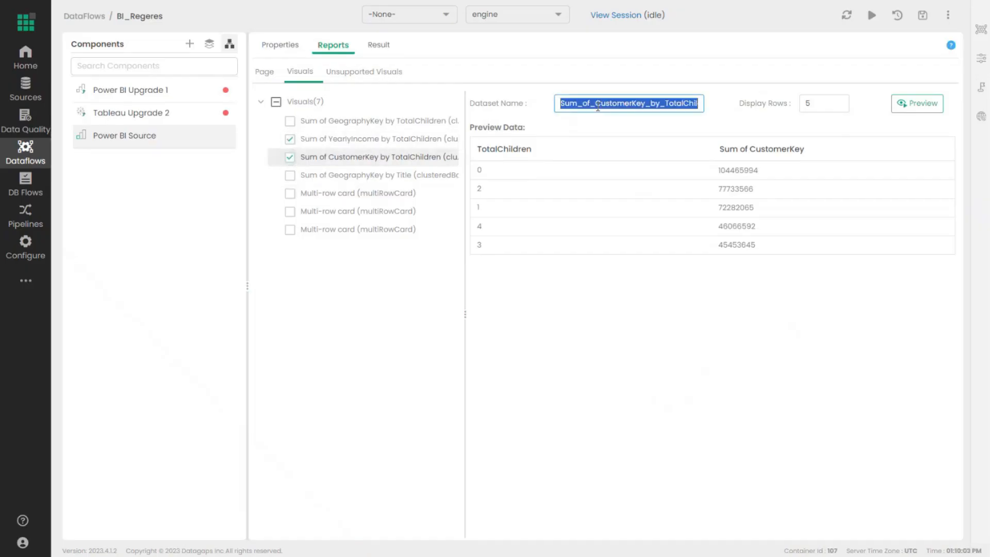
{"action": "type", "text": "CUST"}
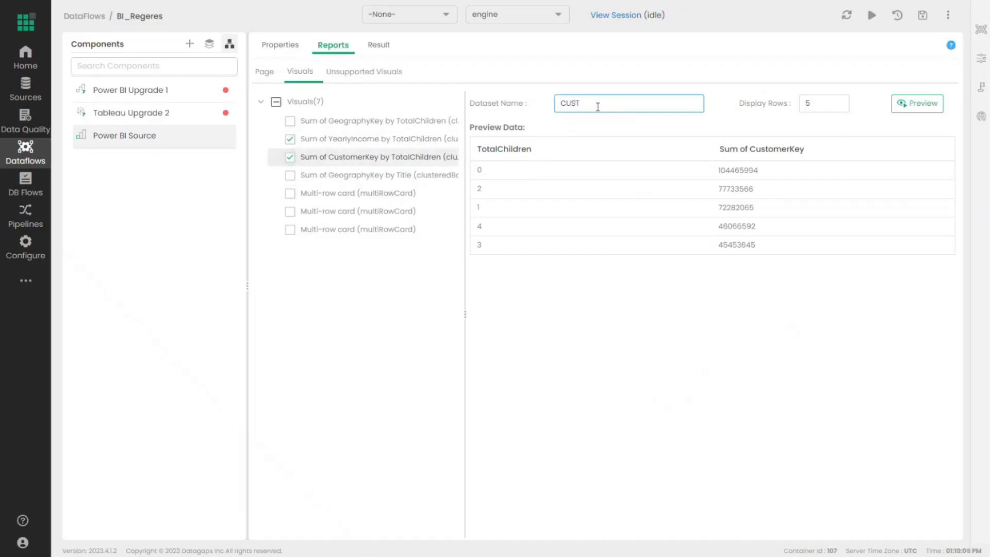
{"action": "left_click", "coordinate": [356, 139]}
{"action": "double_click", "coordinate": [586, 103]}
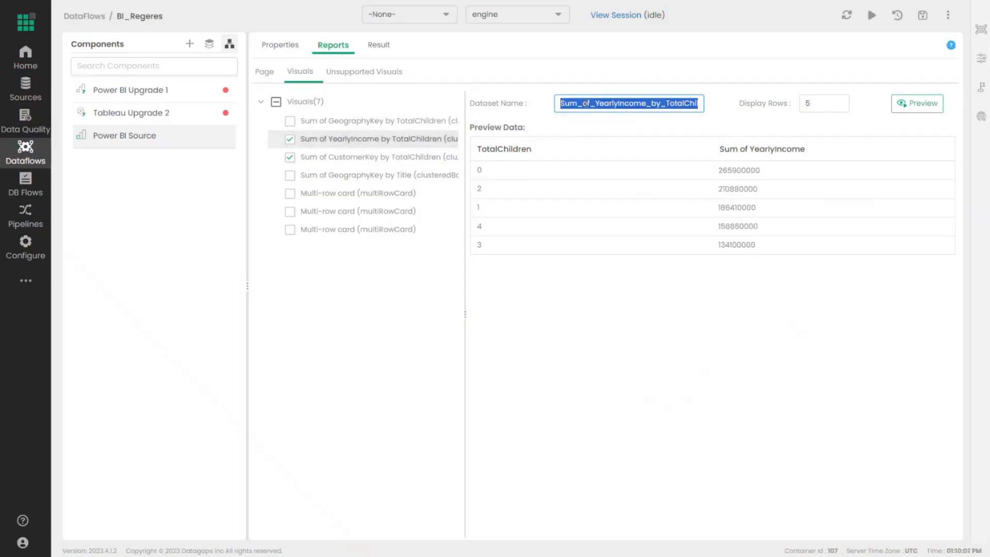
{"action": "type", "text": "YN"}
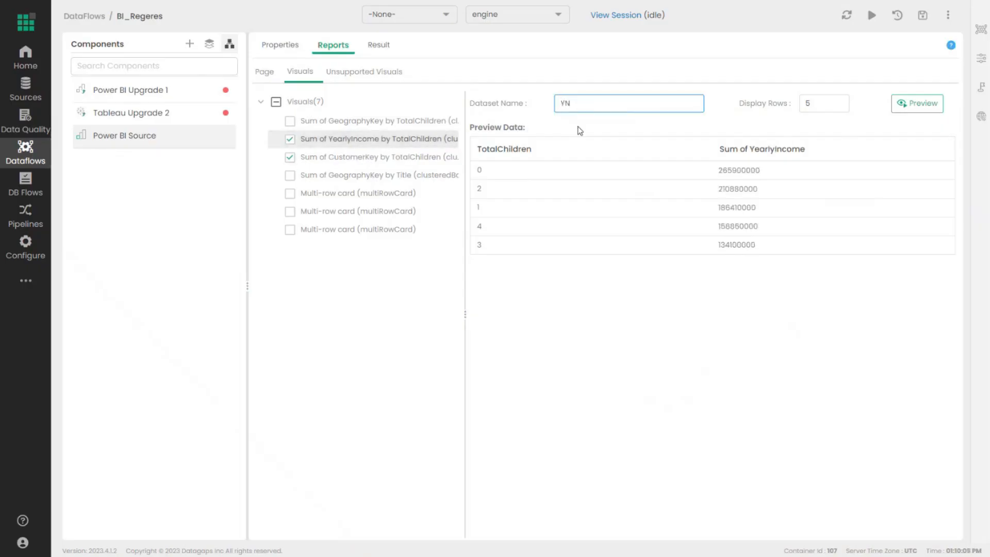
- Move to the Result tab without capturing a bookmark and run Power BI Source
{"action": "left_click", "coordinate": [379, 45]}
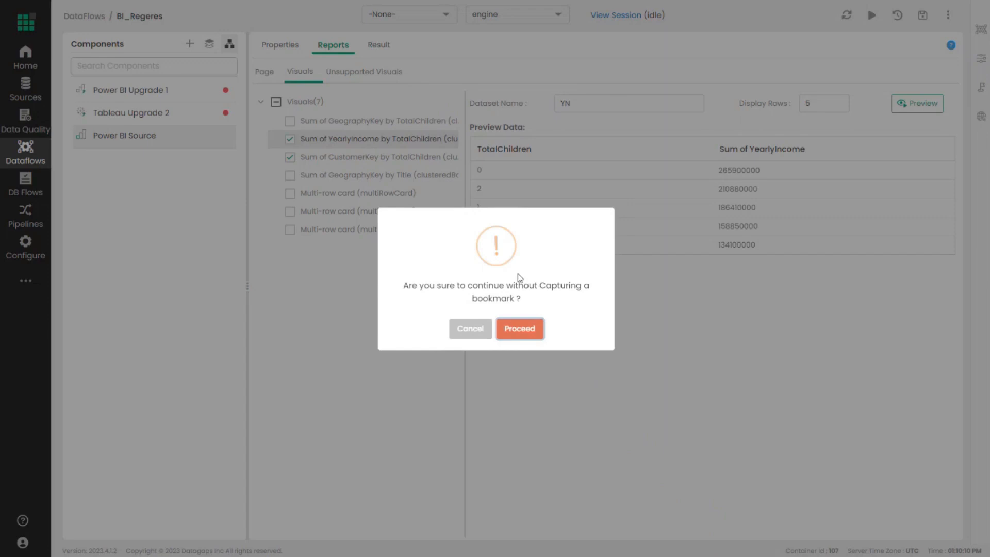
{"action": "left_click", "coordinate": [508, 328]}
{"action": "left_click", "coordinate": [552, 242]}
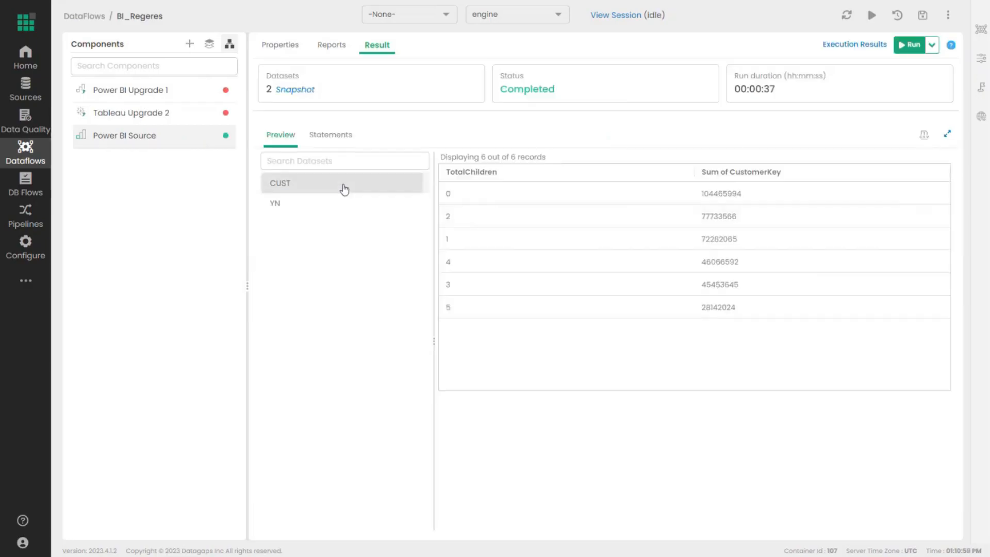
- Check the YN and CUST dataset rows, then review and close the report snapshot
{"action": "left_click", "coordinate": [331, 206]}
{"action": "left_click", "coordinate": [328, 191]}
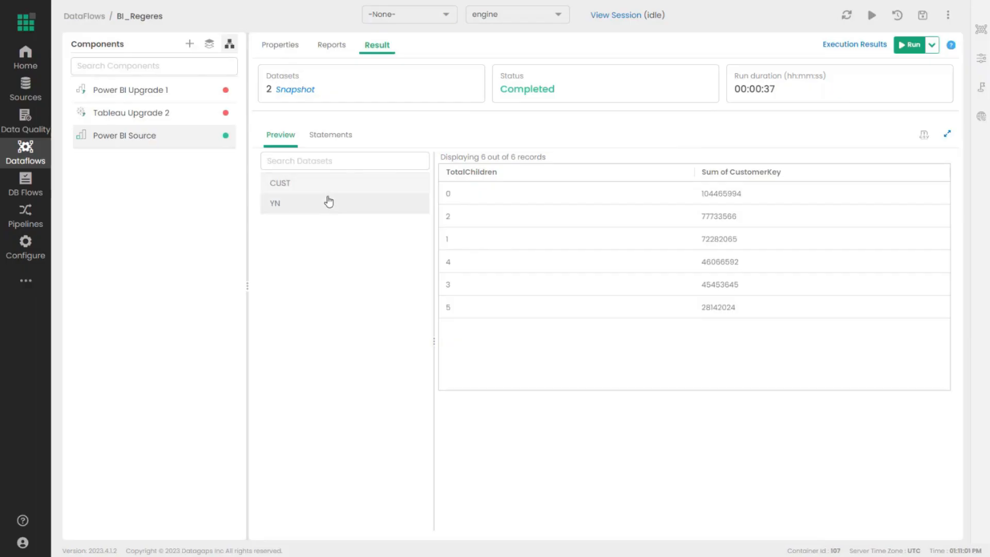
{"action": "left_click", "coordinate": [283, 91]}
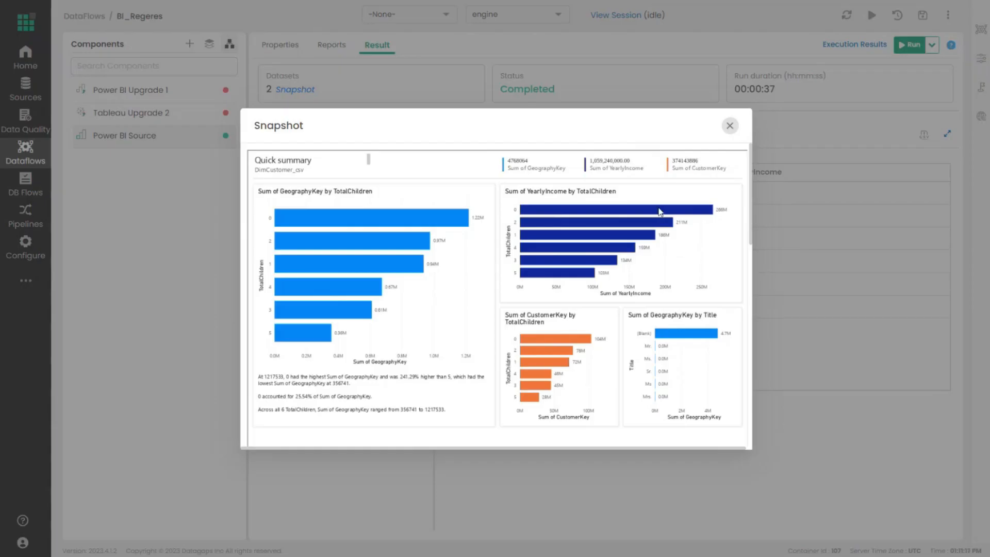
{"action": "left_click_drag", "start_coordinate": [507, 448], "coordinate": [517, 448]}
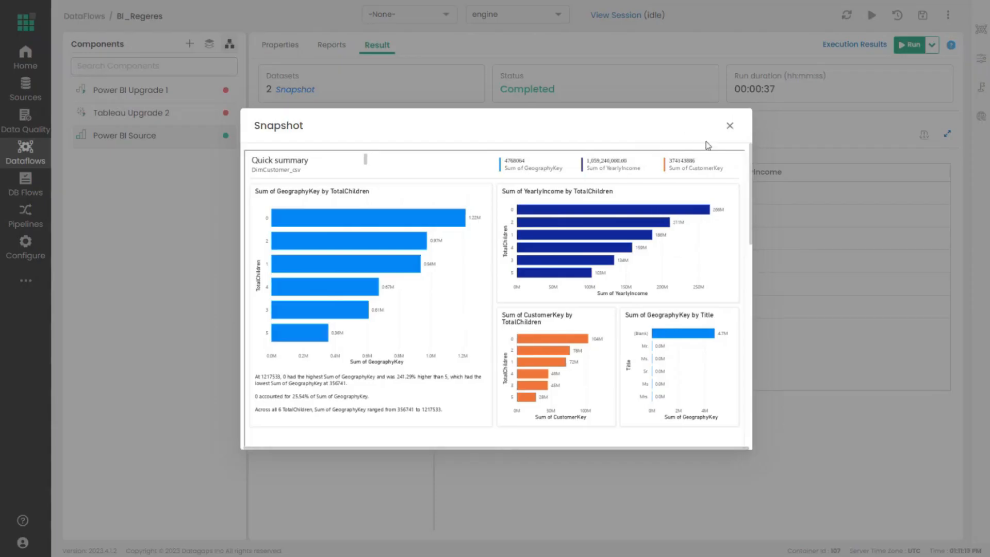
{"action": "left_click", "coordinate": [730, 125]}
- Add a new Tableau component to the dataflow and save it as Tableau Source
{"action": "left_click", "coordinate": [230, 44]}
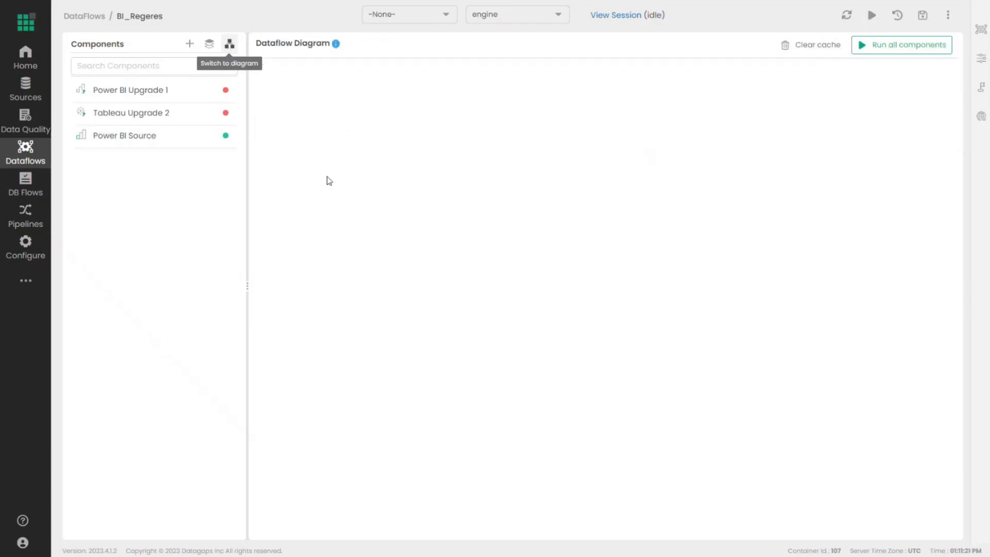
{"action": "left_click_drag", "start_coordinate": [847, 155], "coordinate": [474, 399]}
{"action": "left_click", "coordinate": [572, 309]}
{"action": "left_click", "coordinate": [533, 277]}
{"action": "key", "text": "BackSpace"}
{"action": "type", "text": "Source"}
{"action": "left_click", "coordinate": [580, 339]}
- Set Tableau as the data source and load the Sandbox Data Compare Exercise > Sandbox Visual Validation view
{"action": "left_click", "coordinate": [493, 103]}
{"action": "left_click", "coordinate": [481, 149]}
{"action": "left_click", "coordinate": [720, 238]}
{"action": "left_click", "coordinate": [548, 265]}
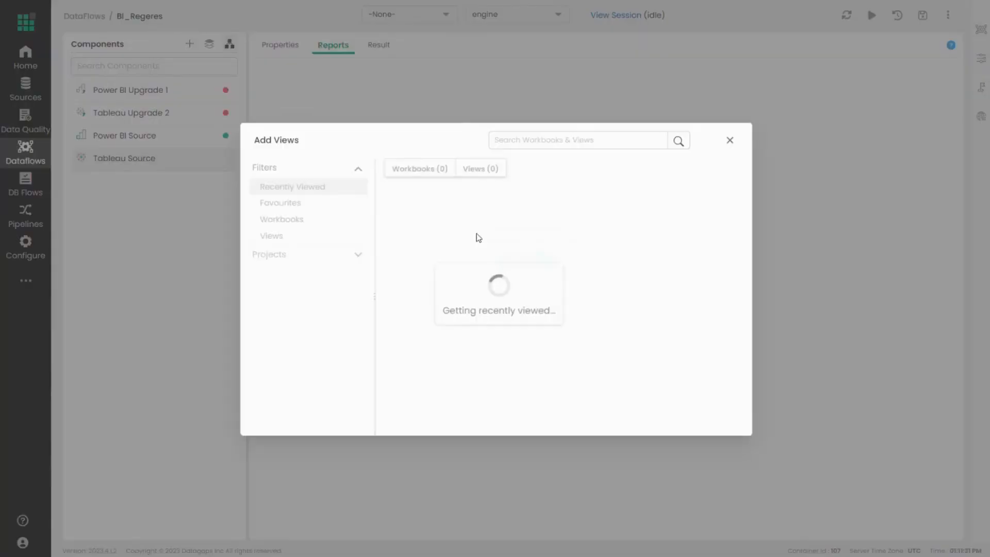
{"action": "left_click", "coordinate": [293, 256]}
{"action": "left_click", "coordinate": [288, 231]}
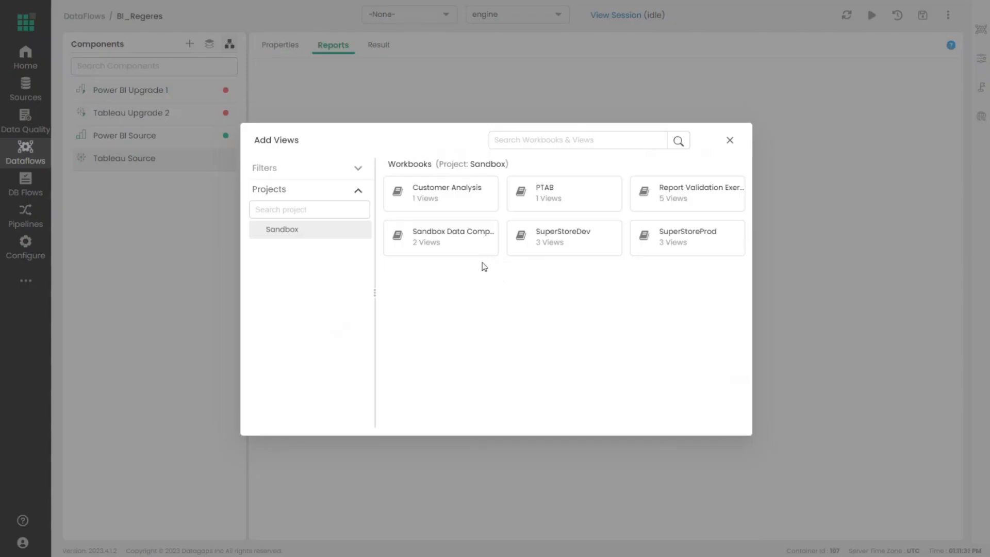
{"action": "left_click", "coordinate": [475, 249]}
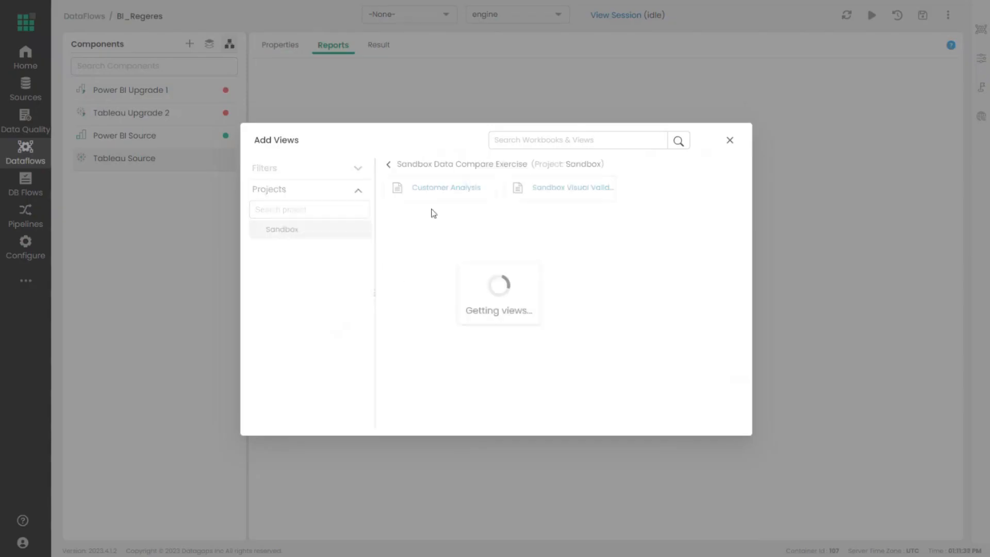
{"action": "left_click", "coordinate": [522, 194]}
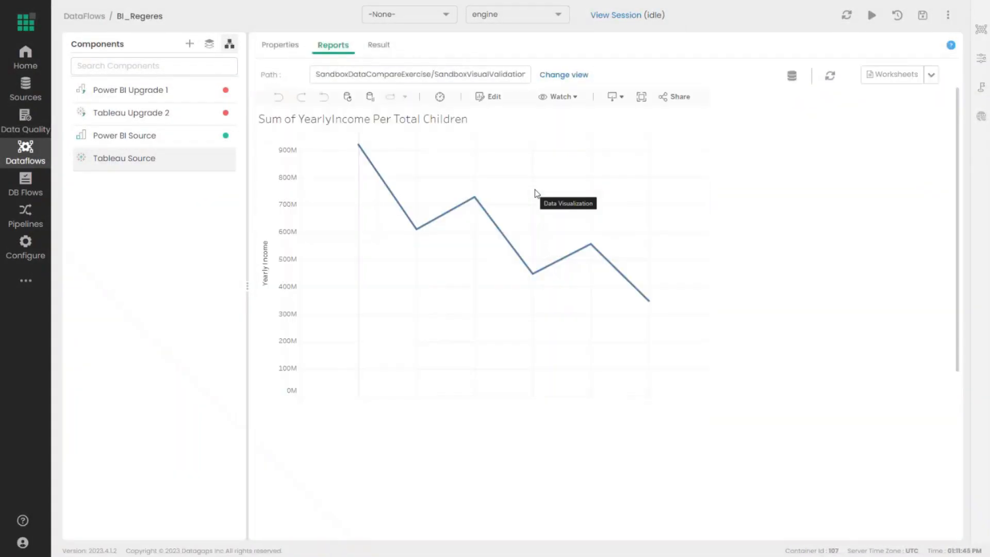
- Preview the Sandbox Visual Validation Sheet data, then return to the Sandbox workbooks list
{"action": "scroll", "coordinate": [423, 302], "scroll_direction": "down", "scroll_amount": 1}
{"action": "scroll", "coordinate": [454, 298], "scroll_direction": "up", "scroll_amount": 1}
{"action": "scroll", "coordinate": [382, 260], "scroll_direction": "down", "scroll_amount": 1}
{"action": "scroll", "coordinate": [760, 224], "scroll_direction": "up", "scroll_amount": 1}
{"action": "left_click", "coordinate": [892, 75]}
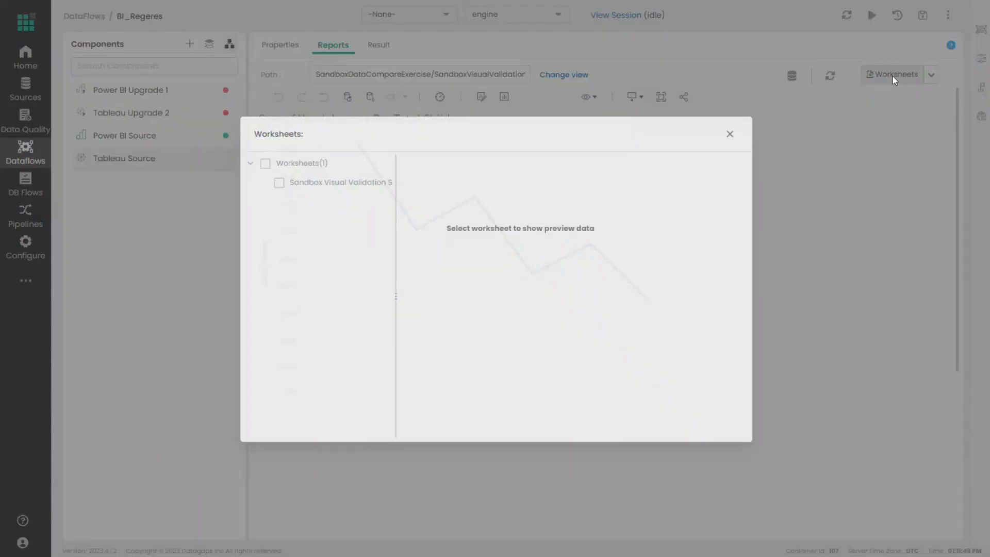
{"action": "left_click", "coordinate": [325, 185]}
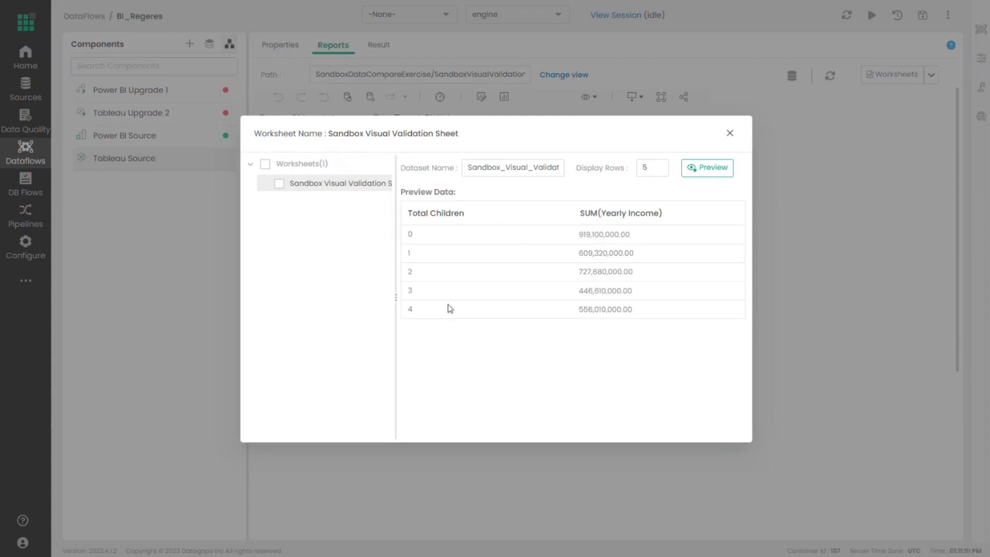
{"action": "left_click", "coordinate": [729, 133]}
{"action": "left_click", "coordinate": [571, 77]}
{"action": "left_click", "coordinate": [388, 164]}
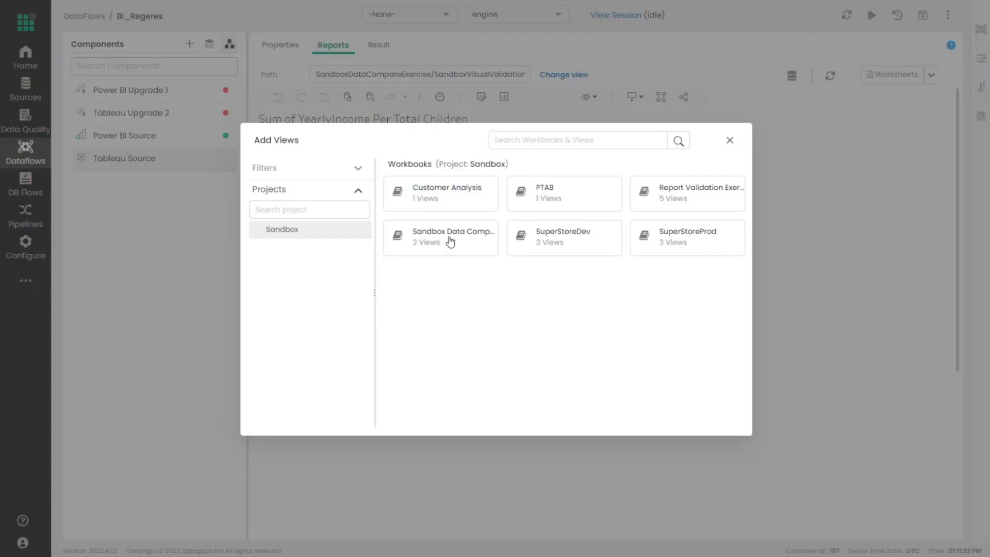
- Choose the Dashboard1 view of the SuperStoreDev workbook for the Tableau Source
{"action": "left_click", "coordinate": [547, 241]}
{"action": "left_click", "coordinate": [462, 184]}
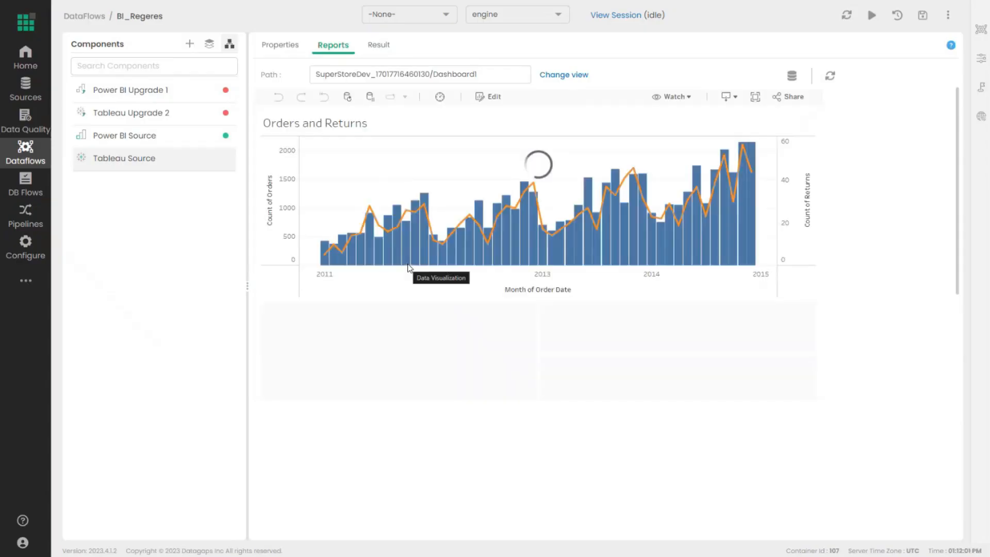
{"action": "scroll", "coordinate": [444, 279], "scroll_direction": "down", "scroll_amount": 3}
{"action": "scroll", "coordinate": [464, 276], "scroll_direction": "up", "scroll_amount": 3}
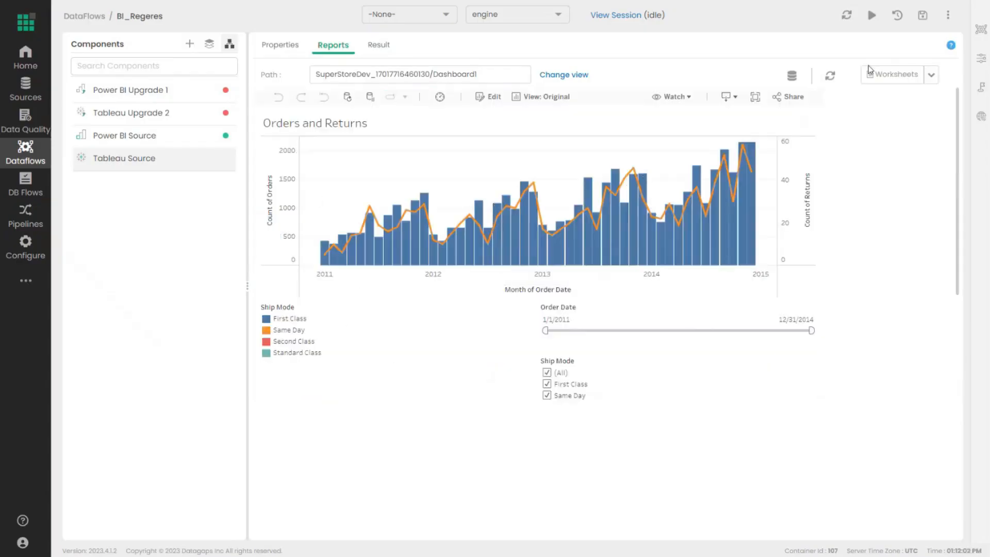
- Preview, then include, the Orders and Returns and Sales for ShipMode worksheets
{"action": "left_click", "coordinate": [892, 74]}
{"action": "left_click", "coordinate": [326, 184]}
{"action": "left_click", "coordinate": [326, 201]}
{"action": "left_click", "coordinate": [328, 184]}
{"action": "left_click", "coordinate": [334, 201]}
{"action": "left_click", "coordinate": [330, 185]}
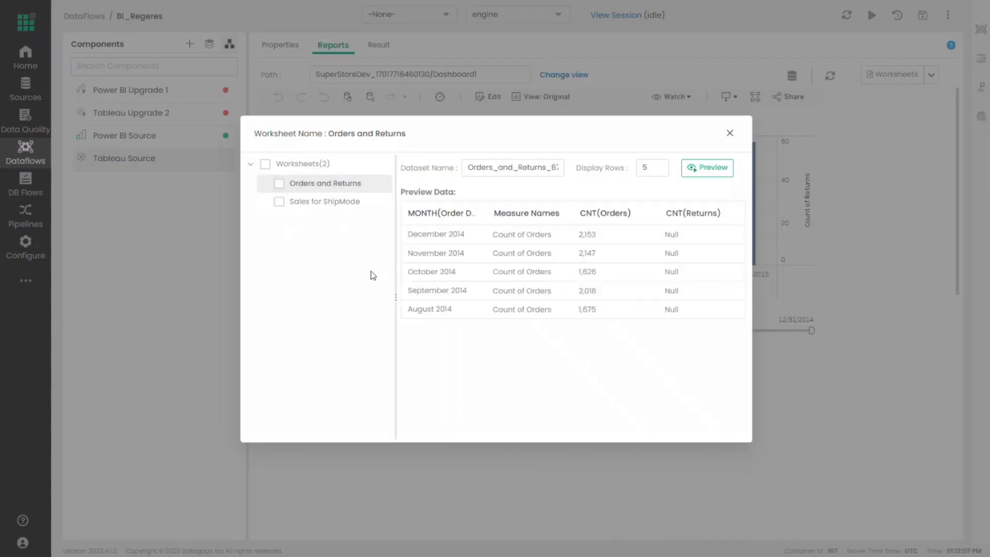
{"action": "left_click", "coordinate": [304, 205]}
{"action": "left_click", "coordinate": [279, 185]}
{"action": "left_click", "coordinate": [279, 202]}
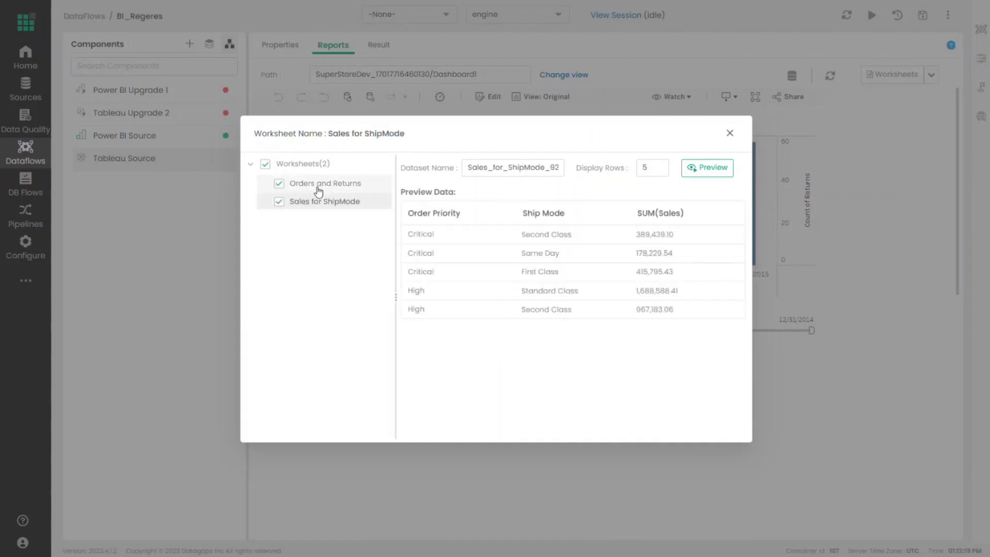
- Keep the generated dataset name, close the worksheet selection, and run the Tableau Source
{"action": "double_click", "coordinate": [518, 165]}
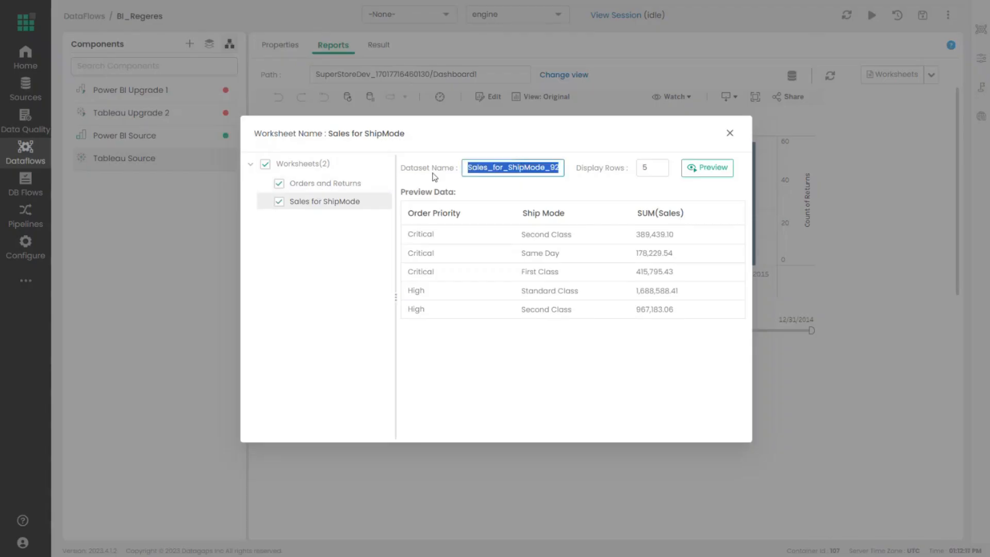
{"action": "left_click", "coordinate": [722, 138]}
{"action": "left_click", "coordinate": [729, 133]}
{"action": "left_click", "coordinate": [375, 46]}
{"action": "left_click", "coordinate": [562, 232]}
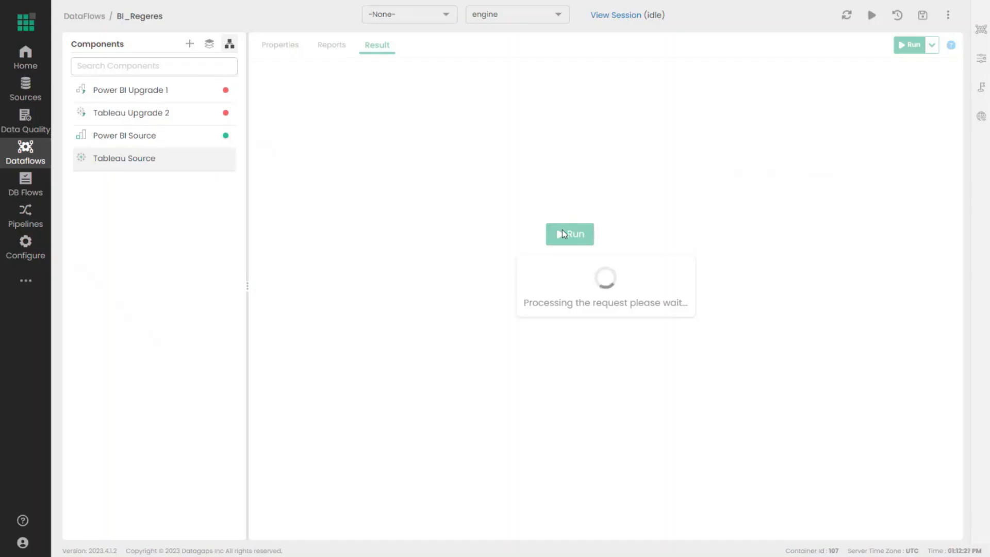
- Complete the Tableau Source run and review the Sales_for_ShipMode and Orders_and_Returns dataset previews
{"action": "left_click", "coordinate": [562, 234]}
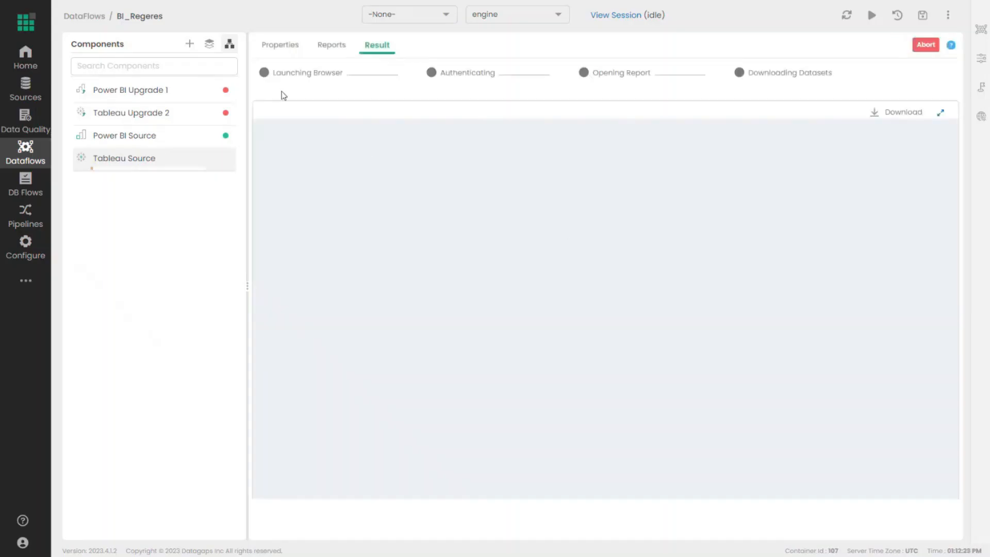
{"action": "left_click", "coordinate": [230, 46]}
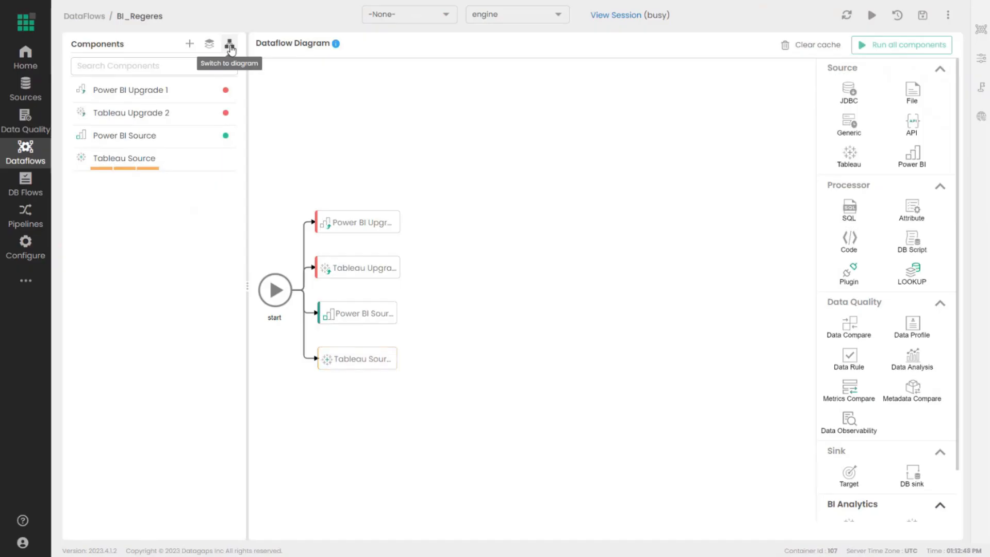
{"action": "left_click", "coordinate": [356, 361]}
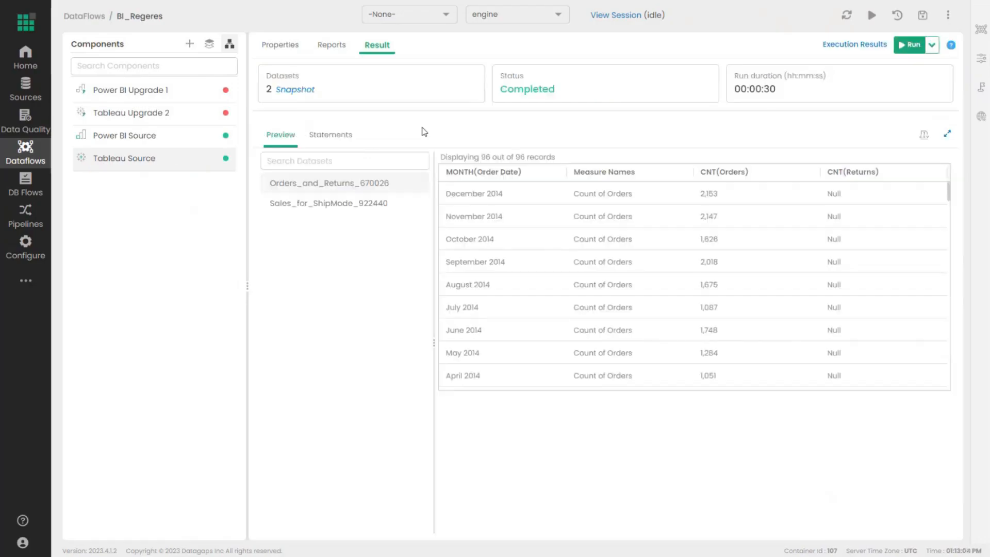
{"action": "left_click", "coordinate": [340, 201]}
{"action": "left_click", "coordinate": [345, 189]}
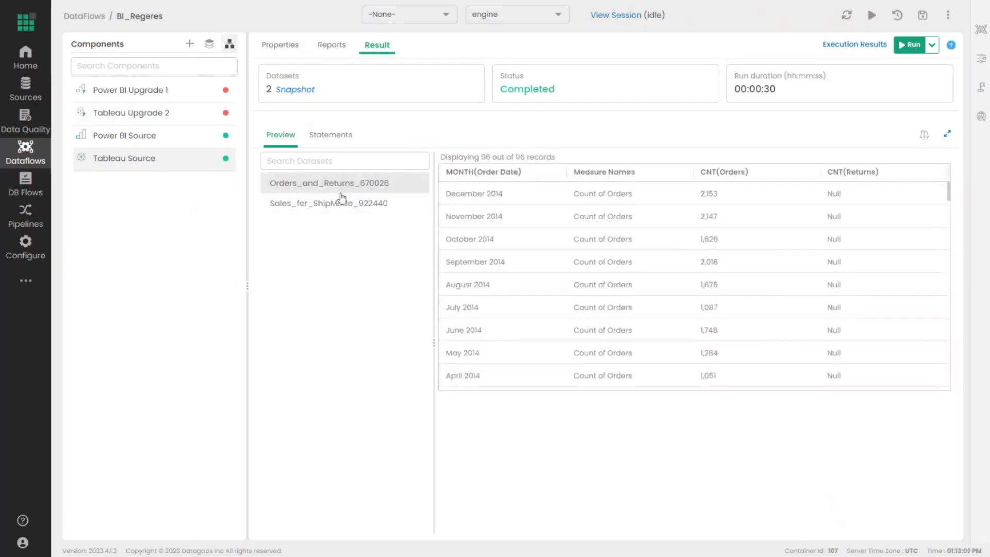
{"action": "left_click", "coordinate": [341, 201]}
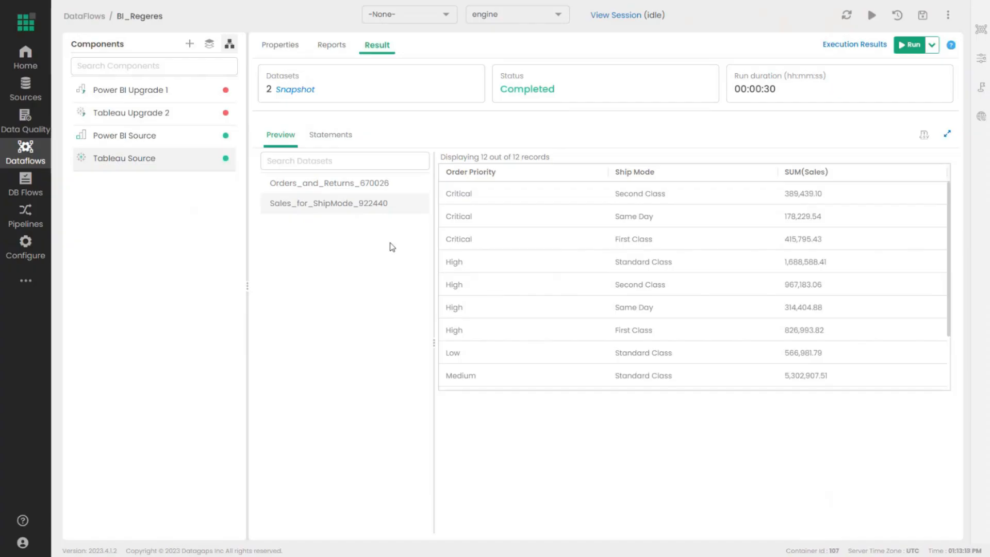
{"action": "left_click", "coordinate": [389, 190]}
{"action": "left_click", "coordinate": [389, 207]}
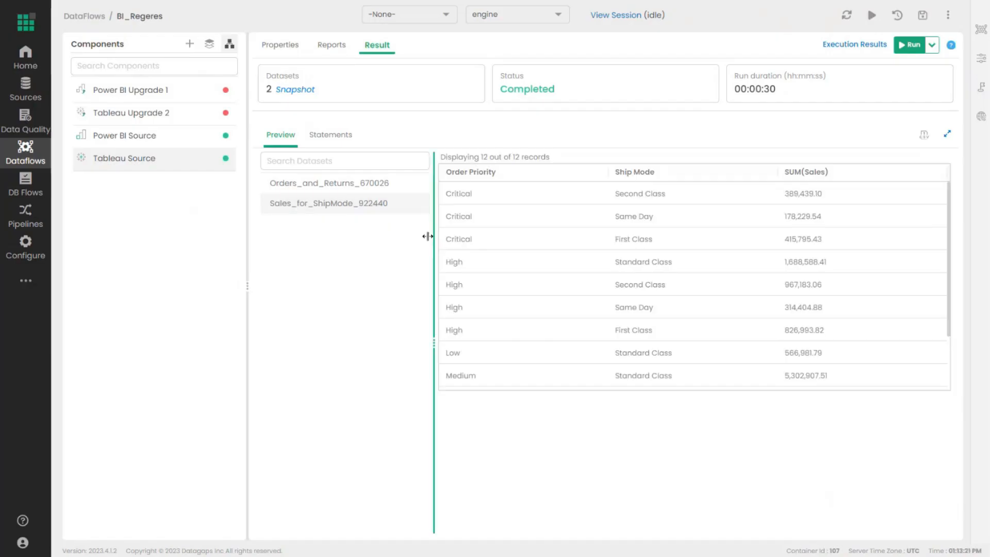
- Rearrange the diagram by moving the Power BI Upgrade, Tableau Upgrade and Power BI Source nodes
{"action": "left_click", "coordinate": [229, 43]}
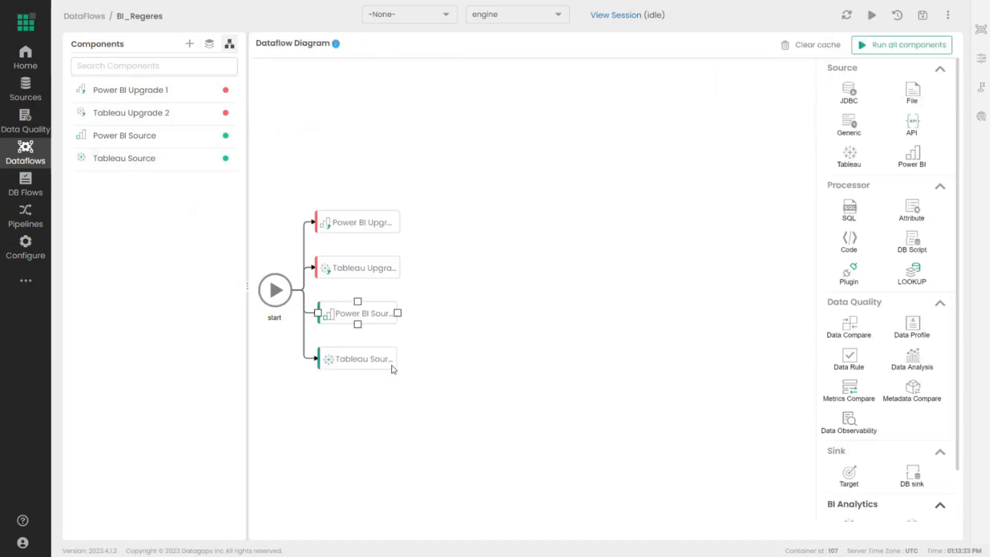
{"action": "left_click_drag", "start_coordinate": [356, 226], "coordinate": [412, 207]}
{"action": "left_click_drag", "start_coordinate": [386, 272], "coordinate": [440, 236]}
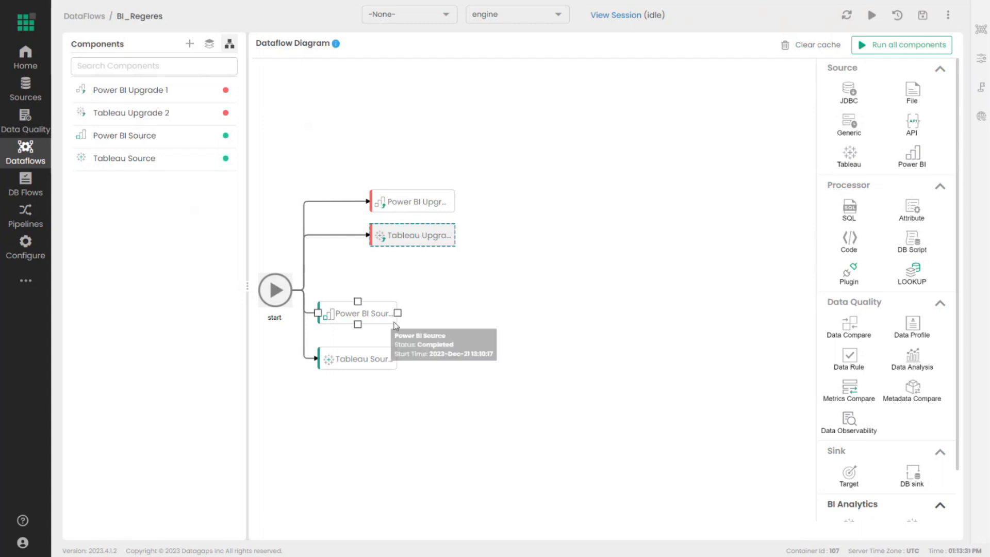
{"action": "left_click_drag", "start_coordinate": [378, 314], "coordinate": [396, 300]}
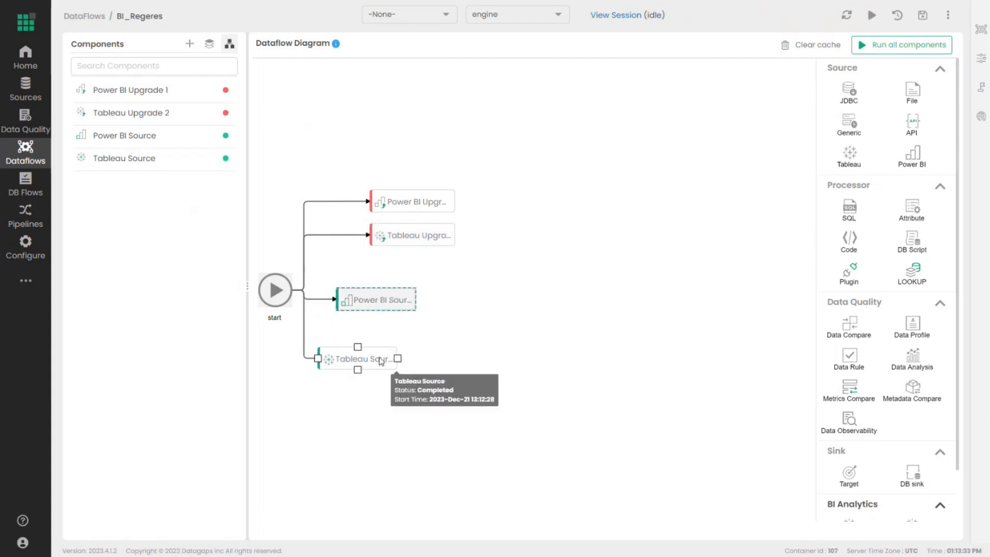
- Open 5_PowerBI_Report to Data Compare and view the Power BI 4 report snapshot
{"action": "left_click", "coordinate": [82, 16]}
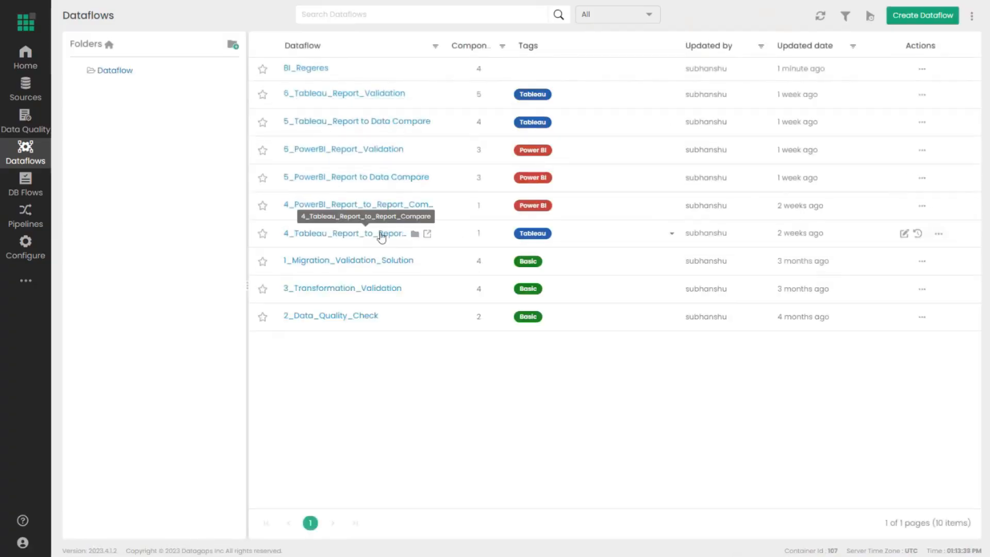
{"action": "left_click", "coordinate": [383, 178]}
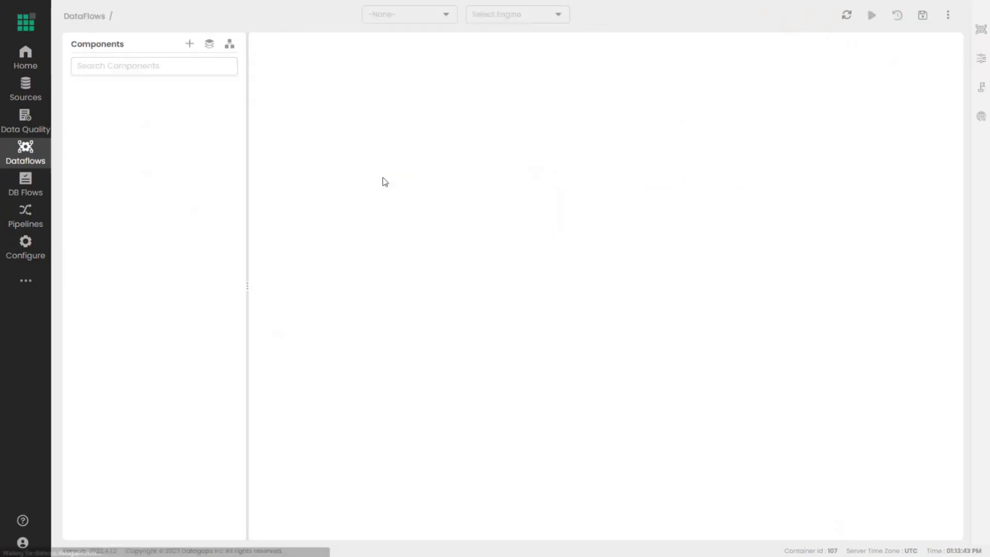
{"action": "double_click", "coordinate": [364, 313]}
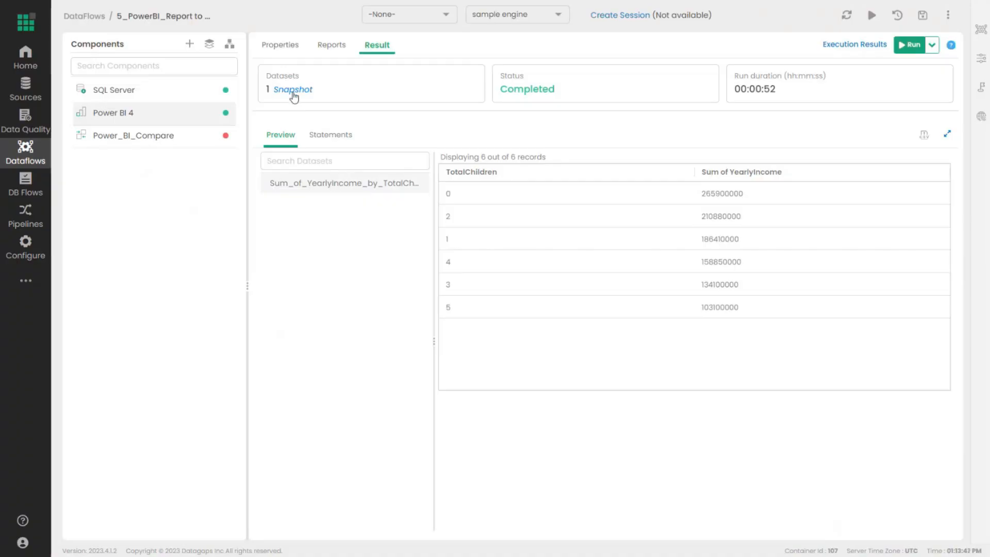
{"action": "left_click", "coordinate": [292, 91]}
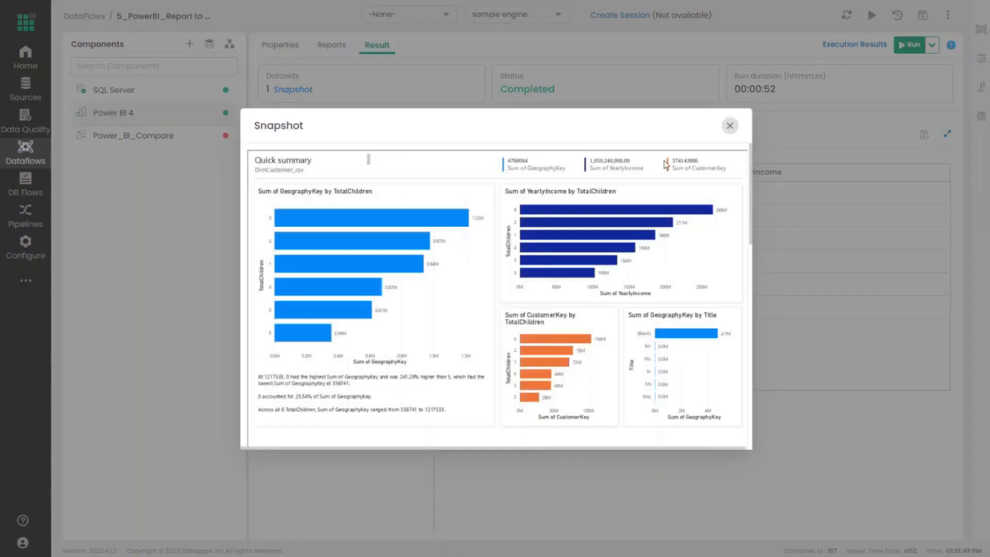
{"action": "left_click", "coordinate": [729, 125]}
- Inspect the SQL Server component's properties and its DimCustomer query
{"action": "left_click", "coordinate": [229, 43]}
{"action": "double_click", "coordinate": [345, 271]}
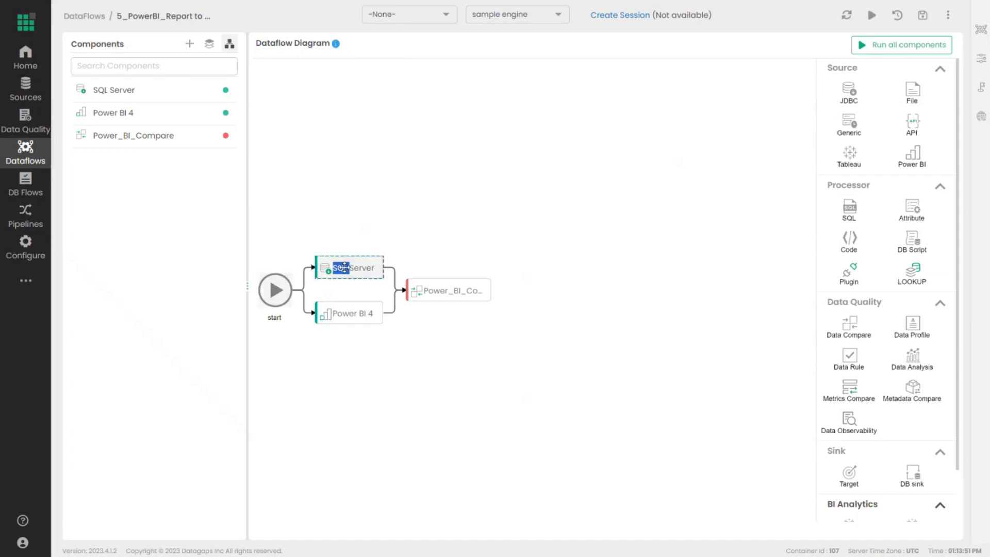
{"action": "left_click", "coordinate": [293, 49]}
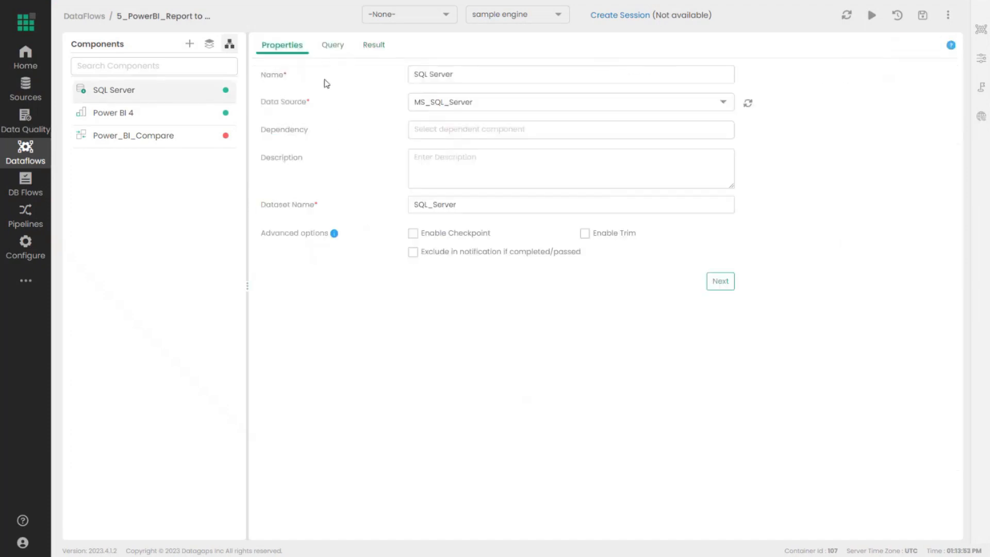
{"action": "left_click", "coordinate": [330, 45]}
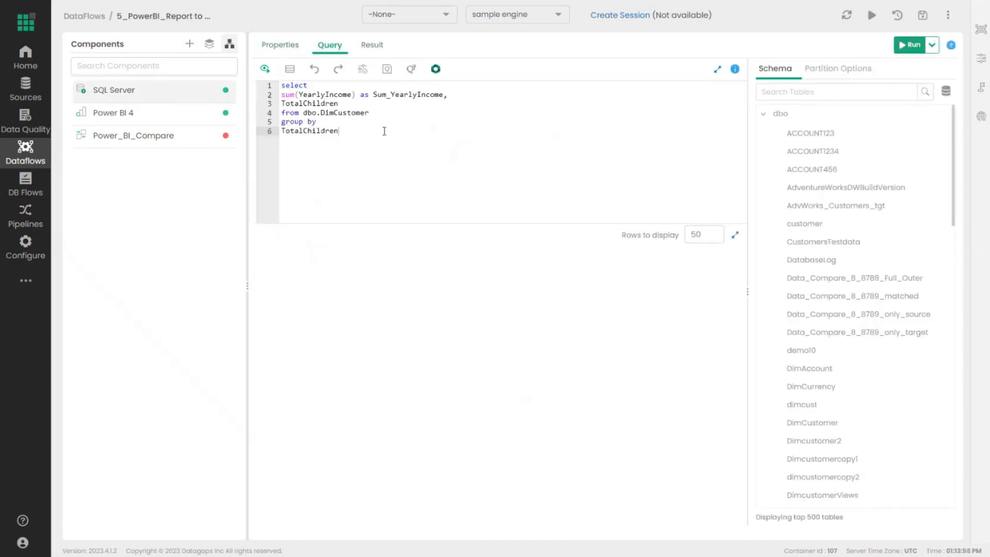
{"action": "left_click_drag", "start_coordinate": [342, 131], "coordinate": [272, 88]}
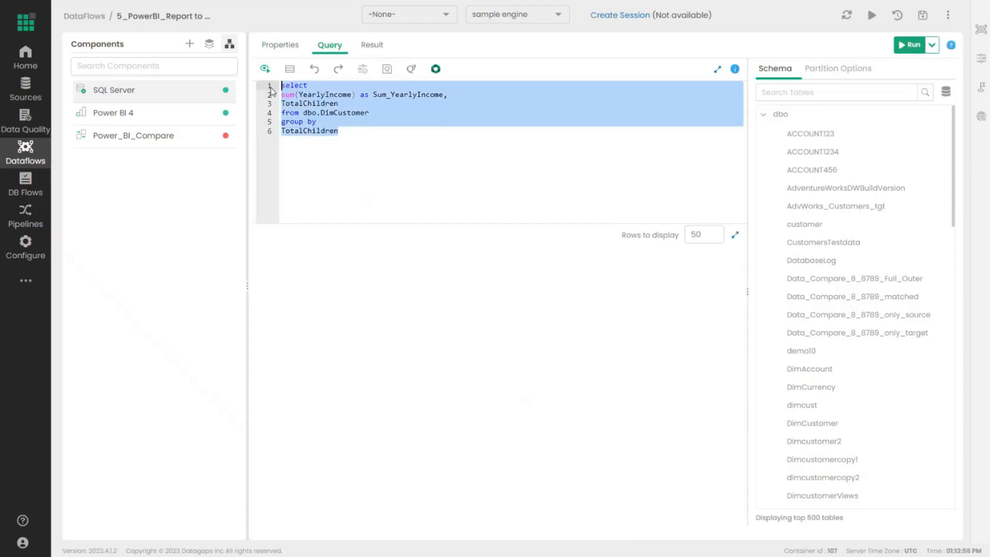
{"action": "left_click", "coordinate": [335, 131]}
{"action": "double_click", "coordinate": [332, 112]}
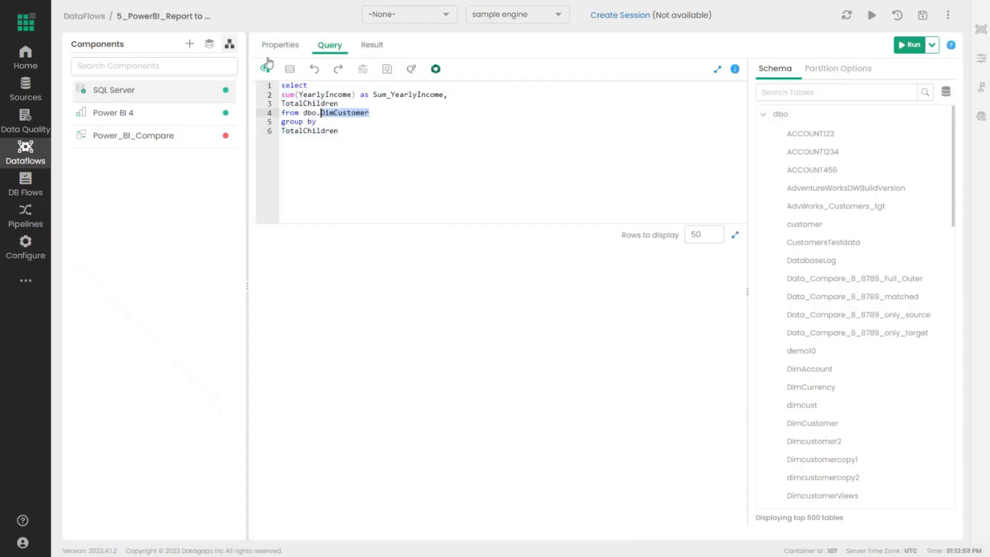
- Check Power_BI_Compare's single mismatched row, then go back to the Dataflows list
{"action": "left_click", "coordinate": [230, 43]}
{"action": "left_click", "coordinate": [434, 287]}
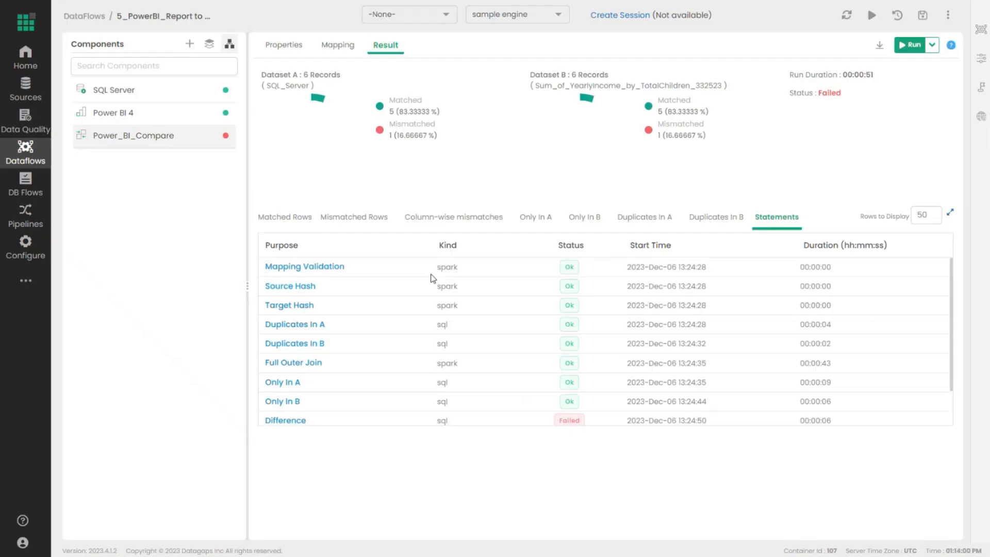
{"action": "left_click", "coordinate": [343, 217]}
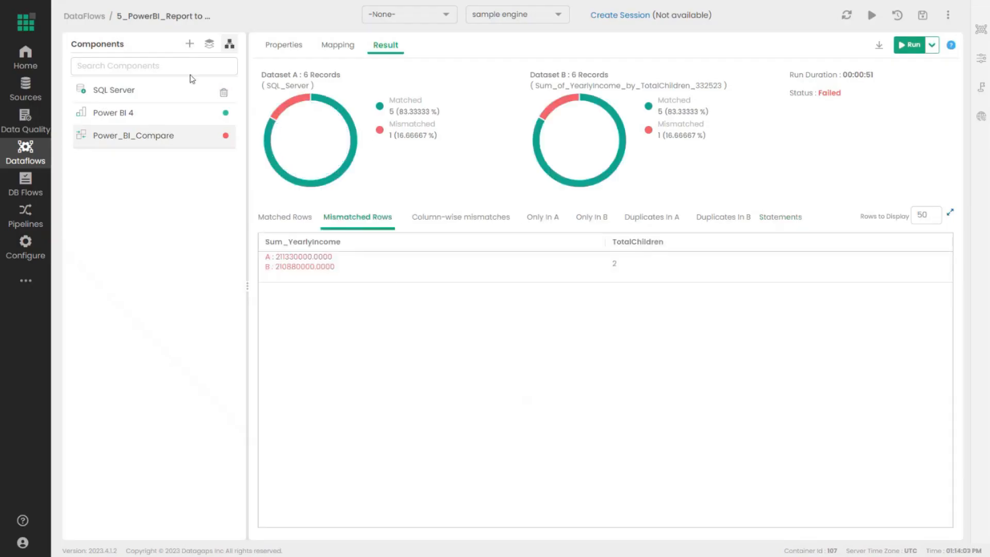
{"action": "left_click", "coordinate": [94, 18]}
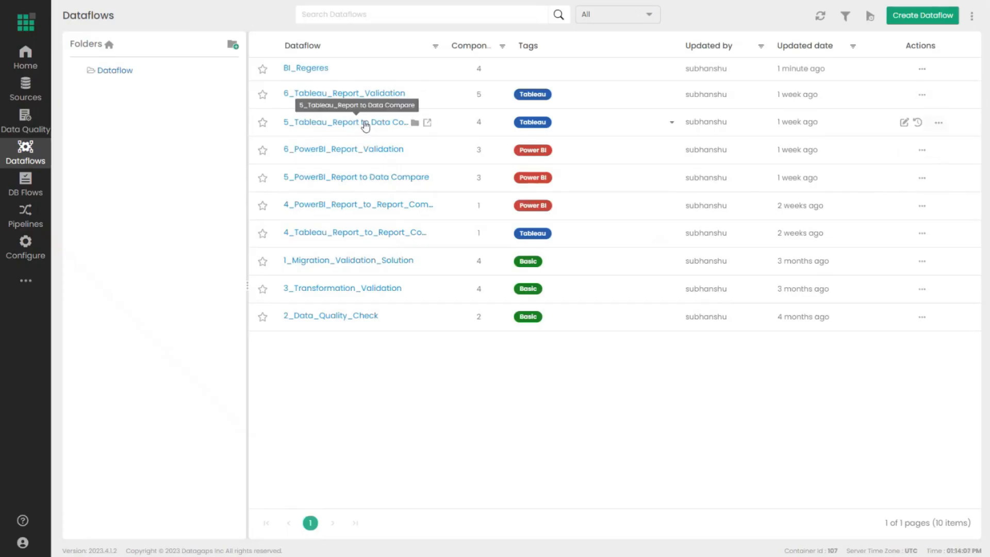
- Open 5_Tableau_Report to Data Compare and move the Tableau and Tableau_Cleanup nodes up
{"action": "left_click", "coordinate": [365, 123]}
{"action": "left_click_drag", "start_coordinate": [355, 270], "coordinate": [355, 253]}
{"action": "left_click_drag", "start_coordinate": [431, 275], "coordinate": [431, 247]}
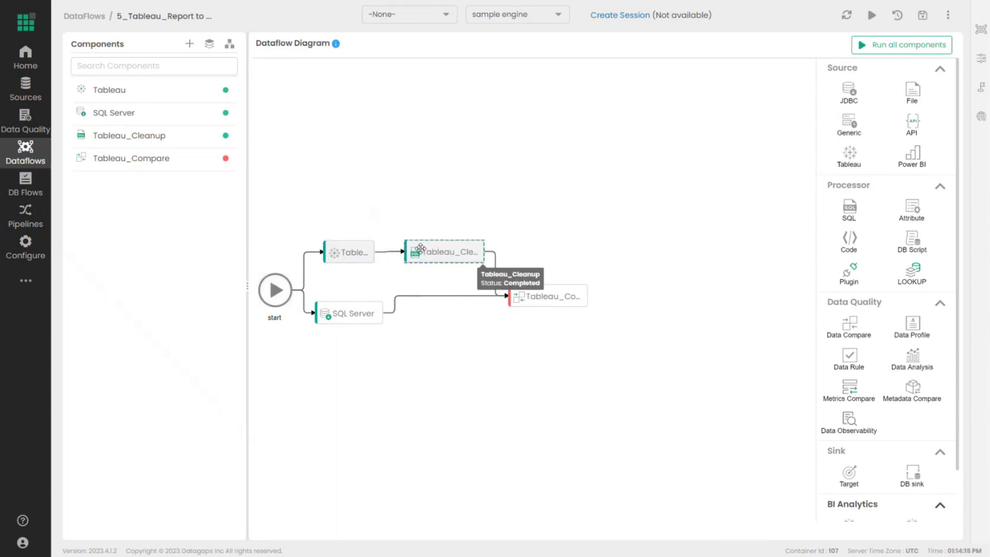
- Review Tableau_Compare's mismatched and matched rows, then return to the Dataflows list
{"action": "left_click", "coordinate": [541, 302]}
{"action": "left_click", "coordinate": [341, 218]}
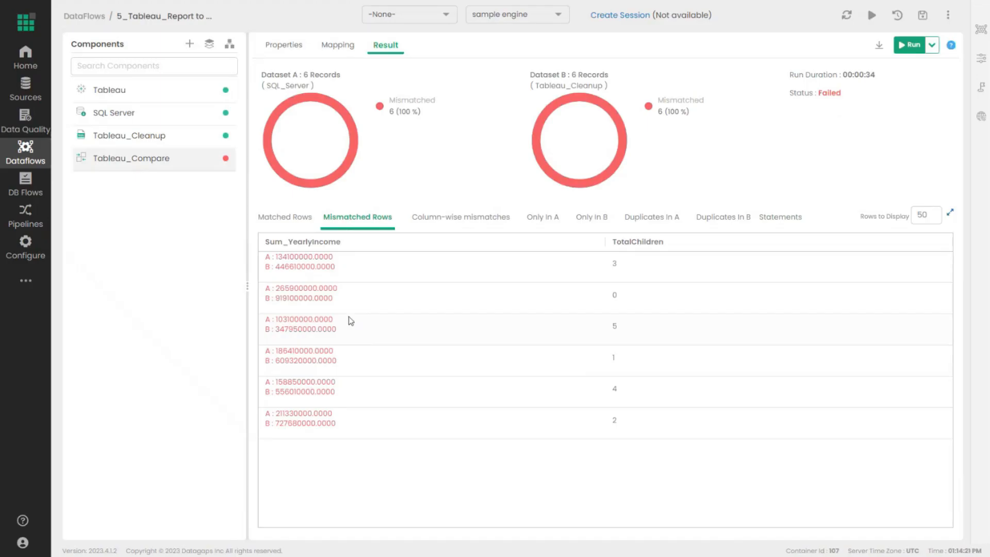
{"action": "left_click", "coordinate": [287, 218]}
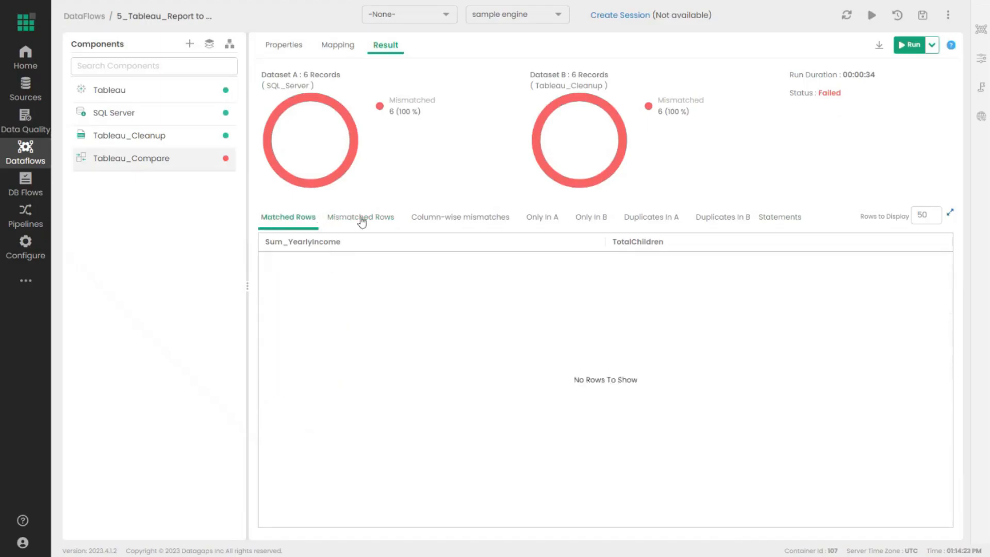
{"action": "left_click", "coordinate": [87, 16]}
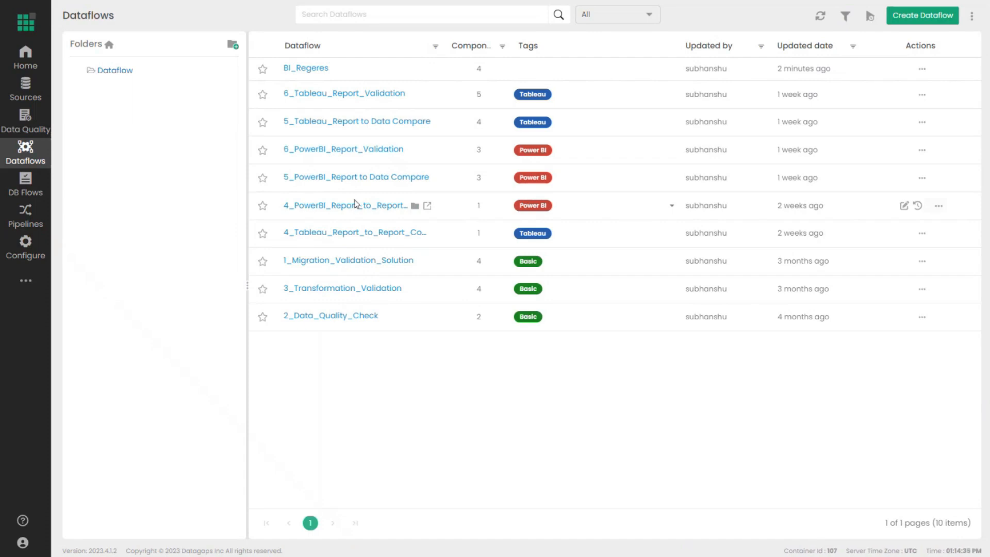
- Open 6_PowerBI_Report_Validation and browse Sales by Market Rules' Result, Properties and Rules tabs
{"action": "left_click", "coordinate": [365, 150]}
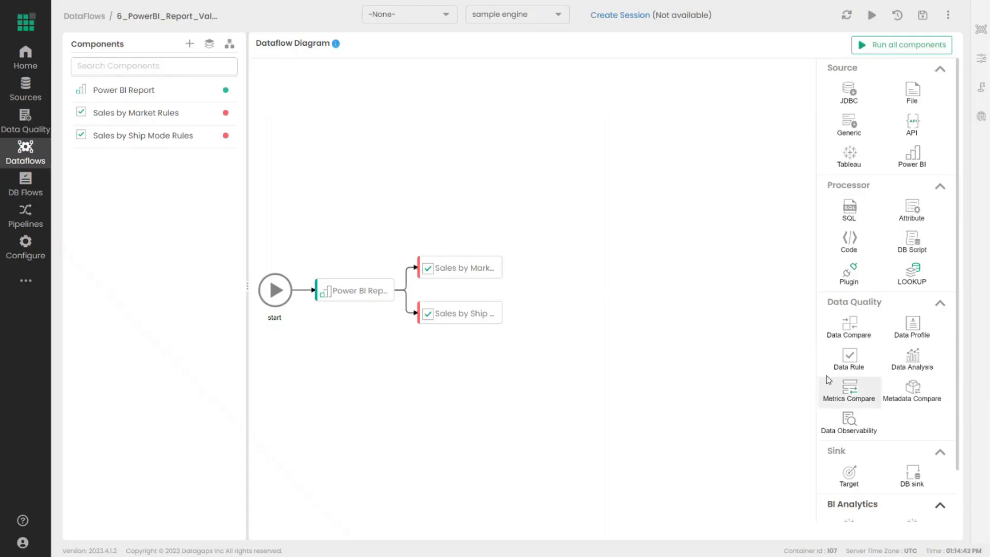
{"action": "left_click", "coordinate": [464, 268]}
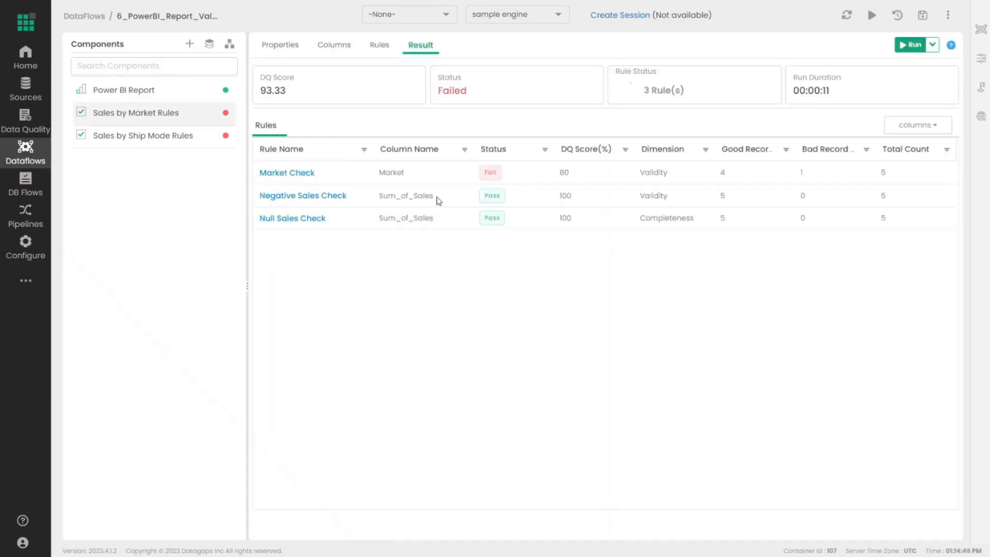
{"action": "left_click", "coordinate": [301, 47]}
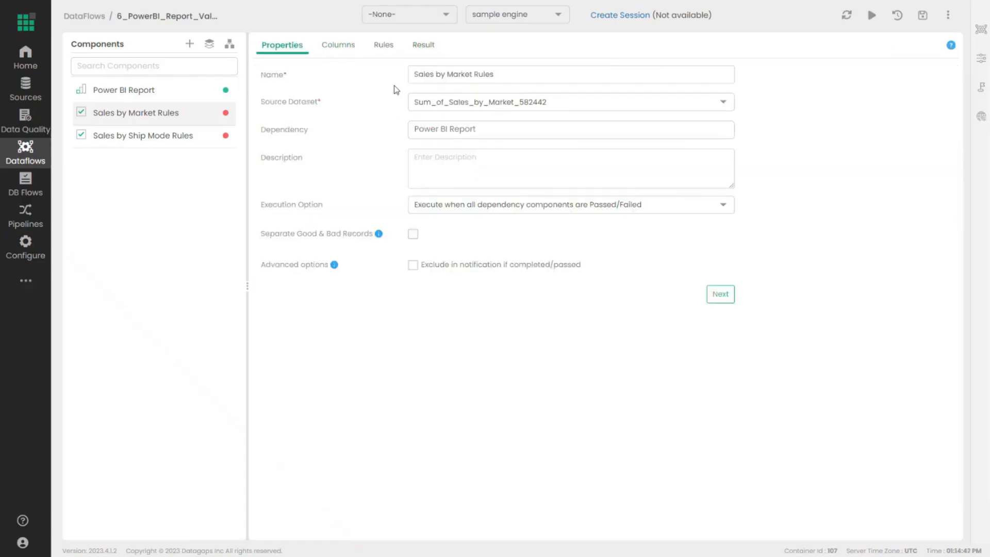
{"action": "left_click", "coordinate": [384, 44]}
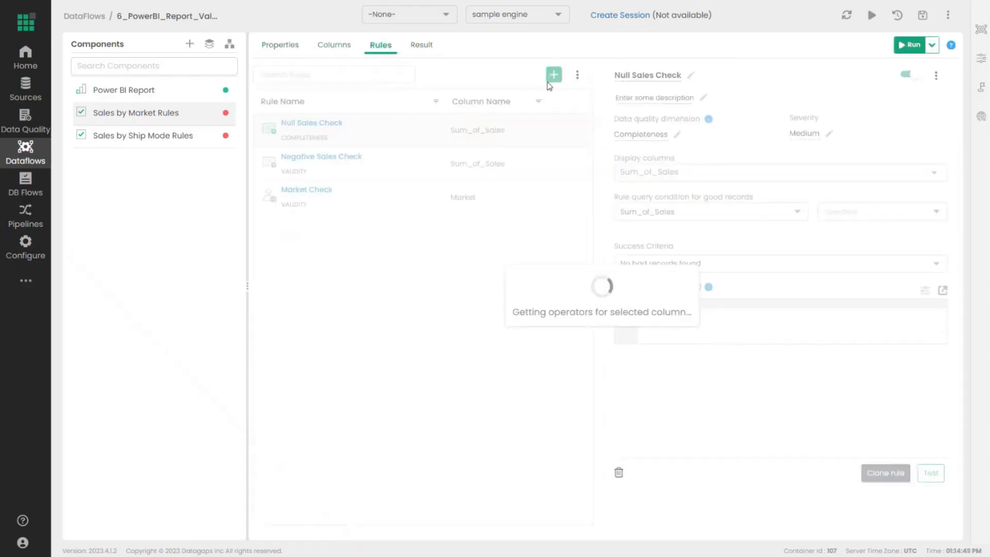
- Bring up the add-rule choices, dismiss them without adding a rule, and return to the diagram
{"action": "left_click", "coordinate": [553, 76]}
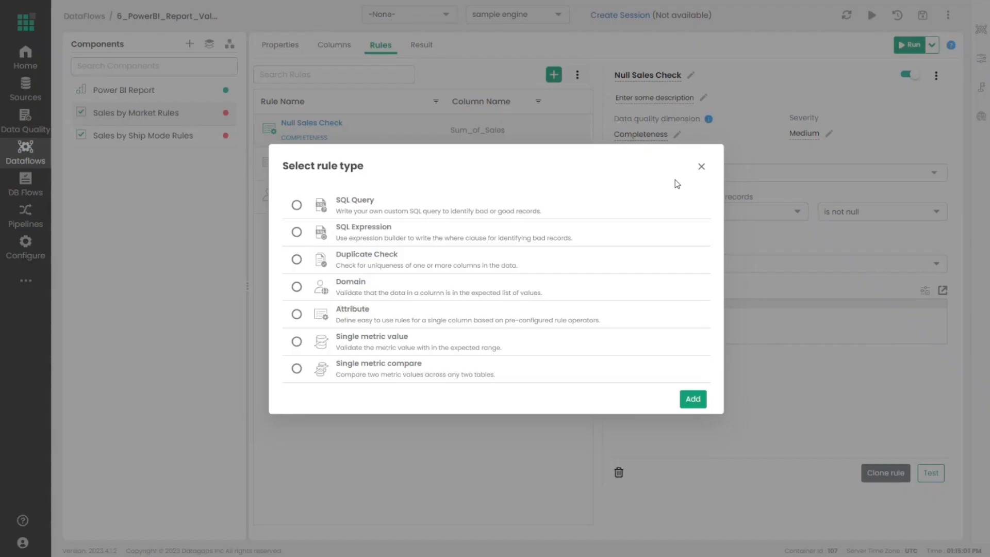
{"action": "left_click", "coordinate": [700, 166]}
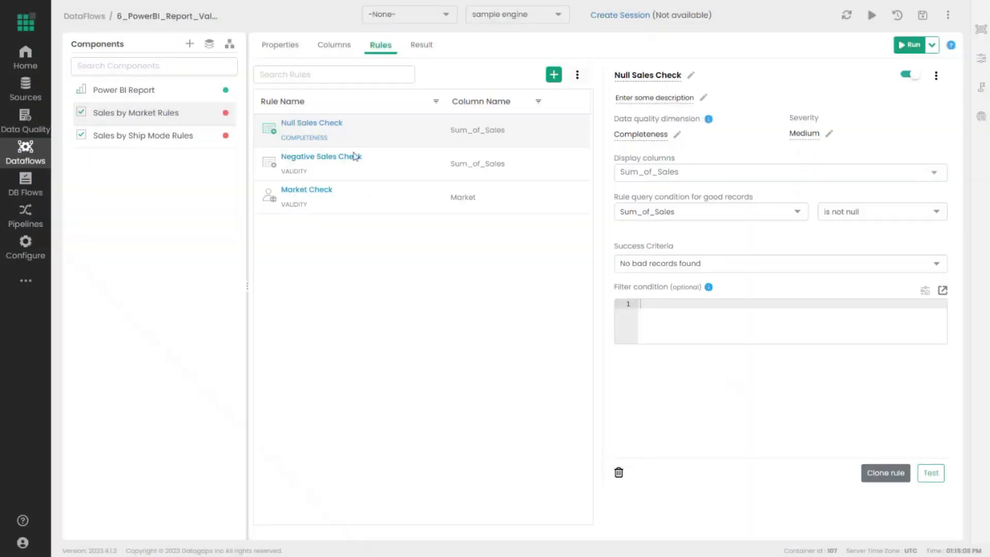
{"action": "left_click", "coordinate": [230, 44]}
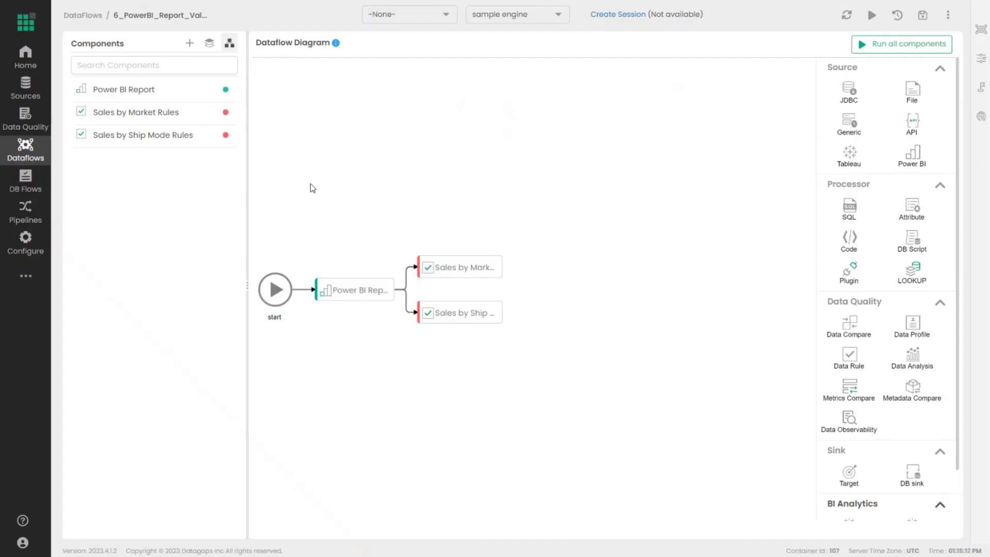
- Create and save a new pipeline named Pipeline_7502
{"action": "left_click", "coordinate": [42, 226]}
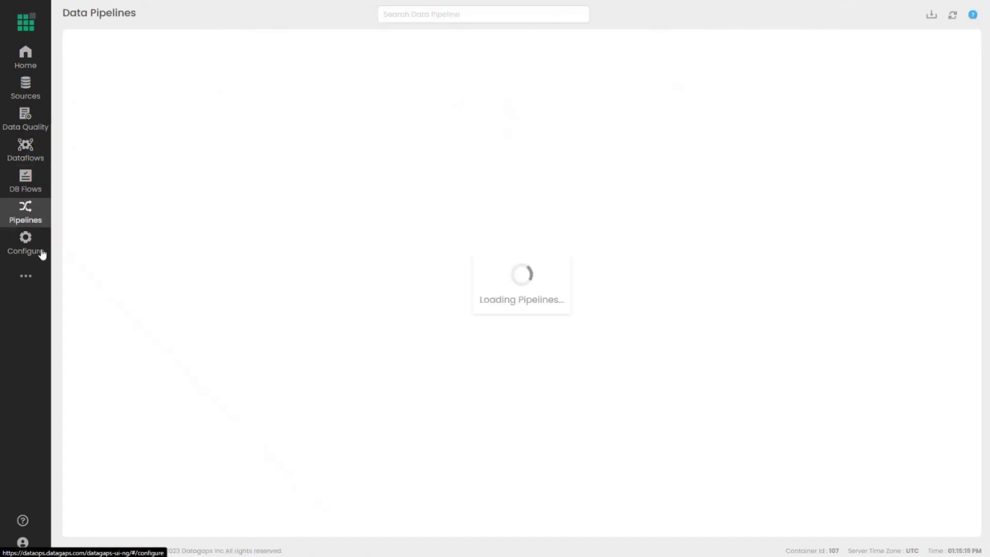
{"action": "left_click", "coordinate": [536, 272]}
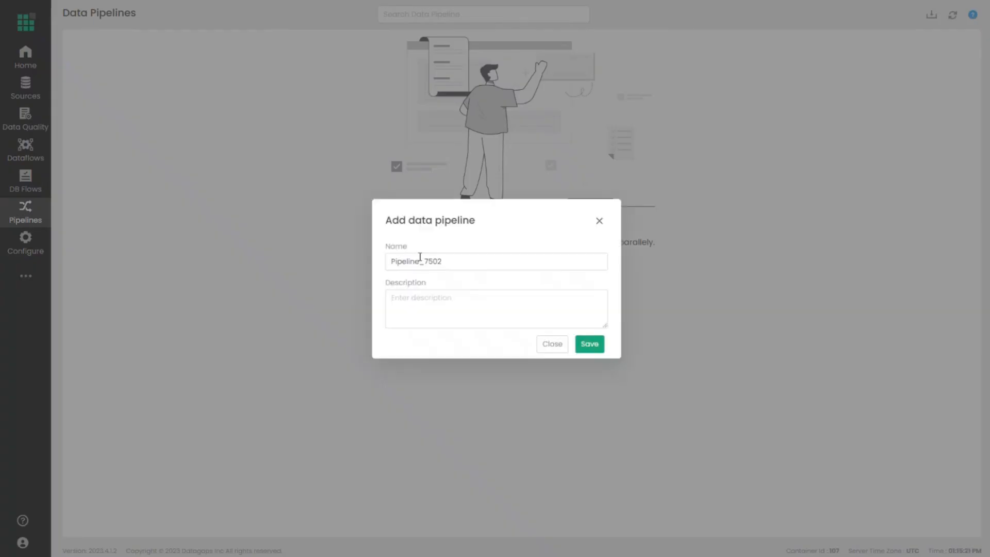
{"action": "left_click", "coordinate": [587, 345]}
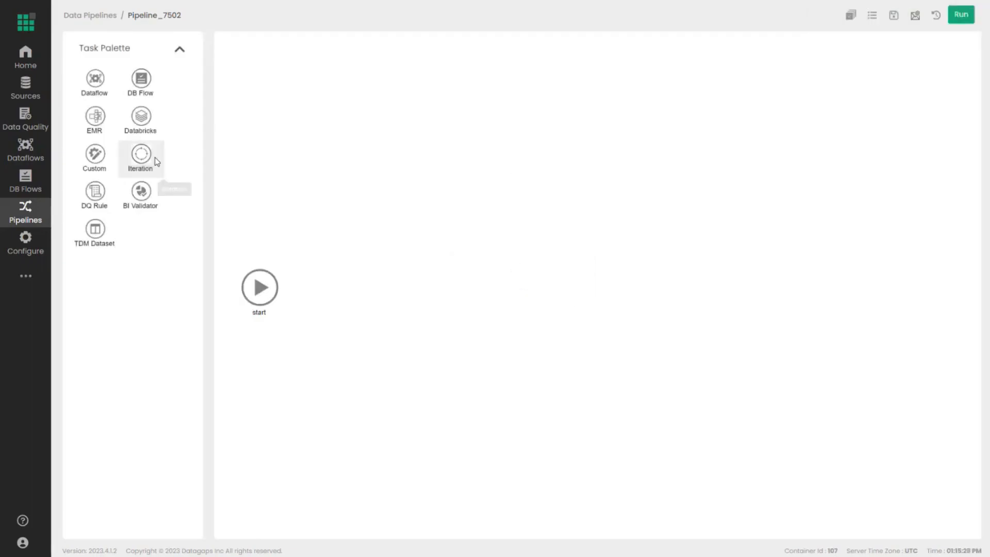
- Add Dataflow tasks for 5_PowerBI_Report to Data Compare and 4_PowerBI_Report_to_Report_Compare
{"action": "left_click_drag", "start_coordinate": [110, 93], "coordinate": [343, 283]}
{"action": "left_click", "coordinate": [447, 96]}
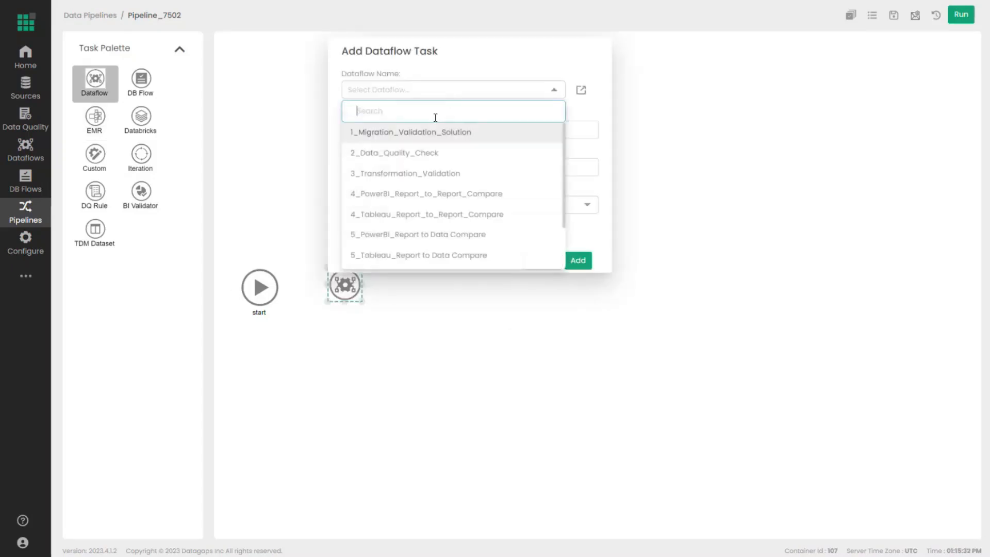
{"action": "scroll", "coordinate": [428, 214], "scroll_direction": "down", "scroll_amount": 2}
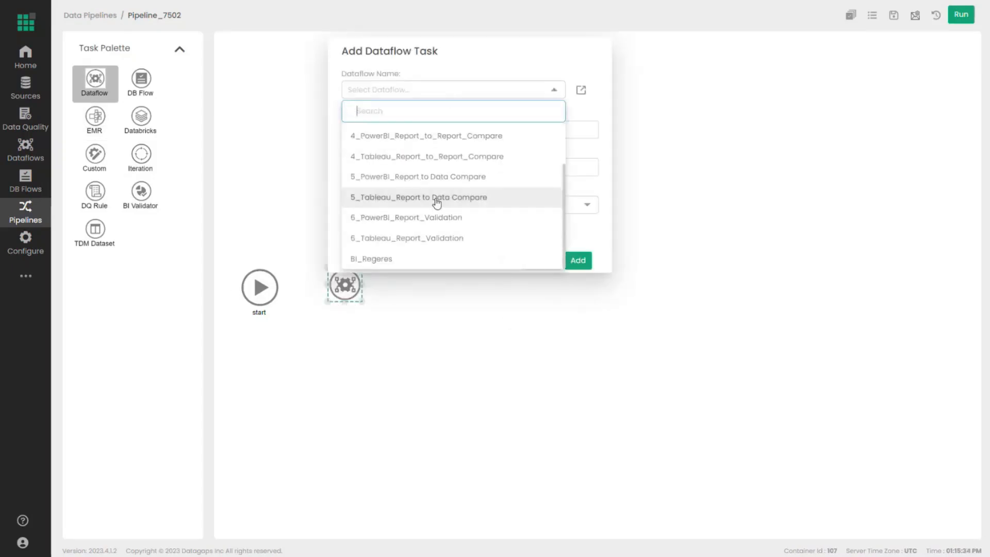
{"action": "left_click", "coordinate": [426, 176]}
{"action": "left_click", "coordinate": [570, 330]}
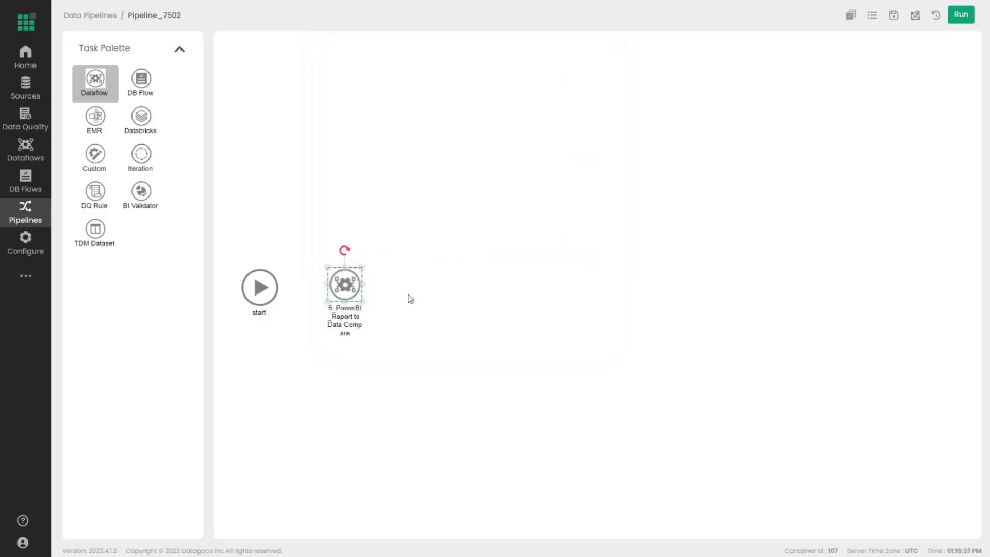
{"action": "left_click_drag", "start_coordinate": [98, 87], "coordinate": [418, 284]}
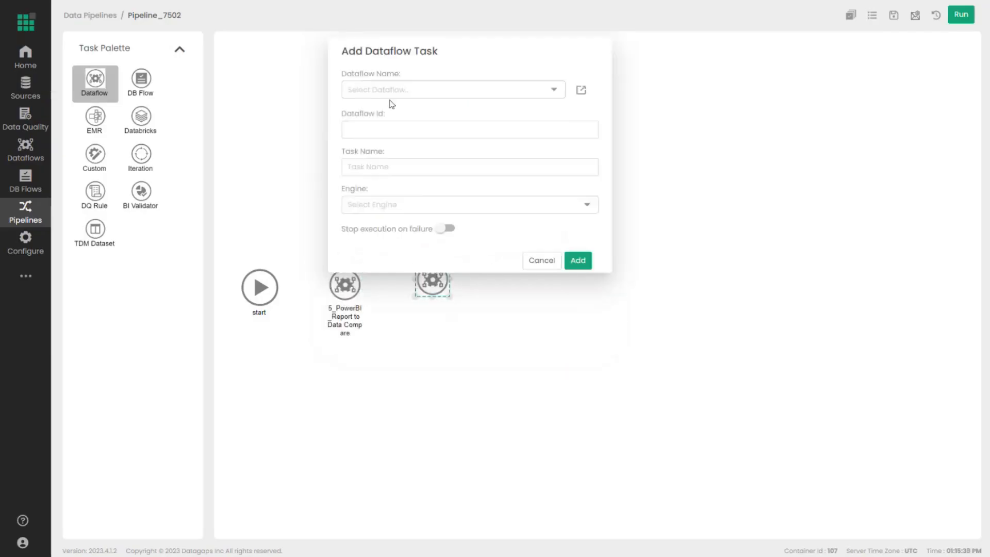
{"action": "left_click", "coordinate": [392, 96]}
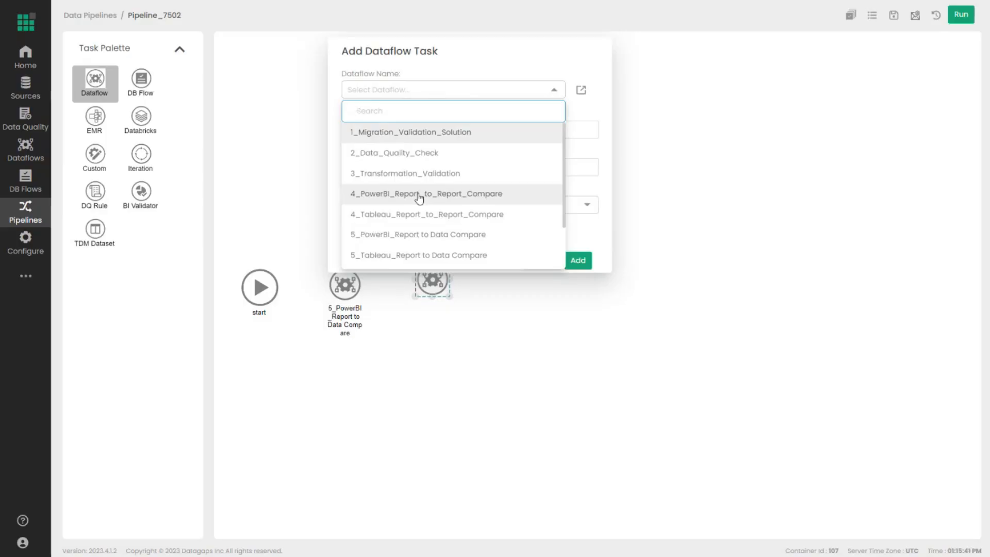
{"action": "left_click", "coordinate": [420, 198]}
{"action": "left_click", "coordinate": [571, 330]}
- Link start to both PowerBI tasks and place the 4_PowerBI task above the 5_PowerBI task
{"action": "left_click", "coordinate": [260, 287]}
{"action": "left_click_drag", "start_coordinate": [278, 287], "coordinate": [349, 348]}
{"action": "left_click", "coordinate": [259, 287]}
{"action": "left_click_drag", "start_coordinate": [279, 287], "coordinate": [420, 281]}
{"action": "left_click_drag", "start_coordinate": [432, 281], "coordinate": [360, 259]}
{"action": "left_click", "coordinate": [502, 369]}
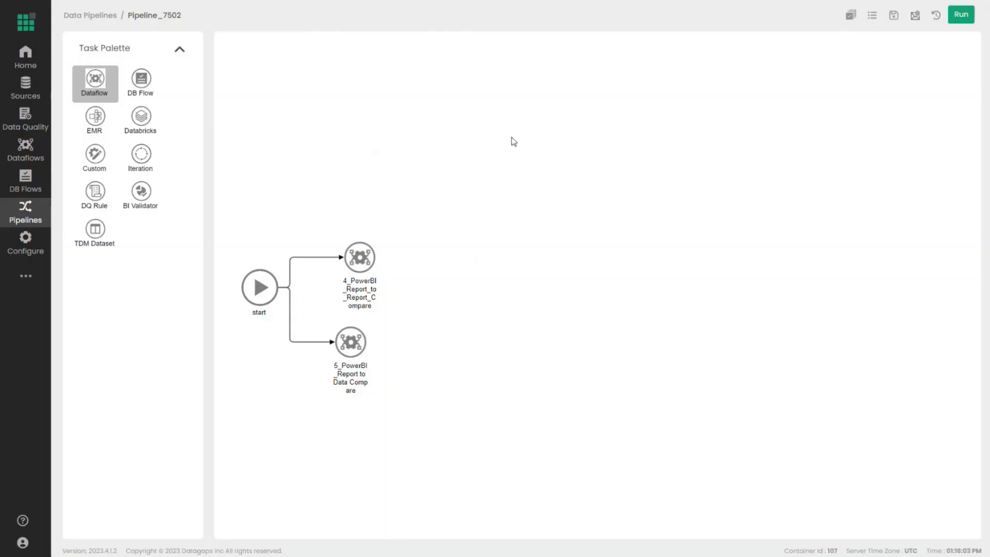
- Go to the Home overview, then bring up the Dataflows list from the sidebar
{"action": "left_click", "coordinate": [46, 70]}
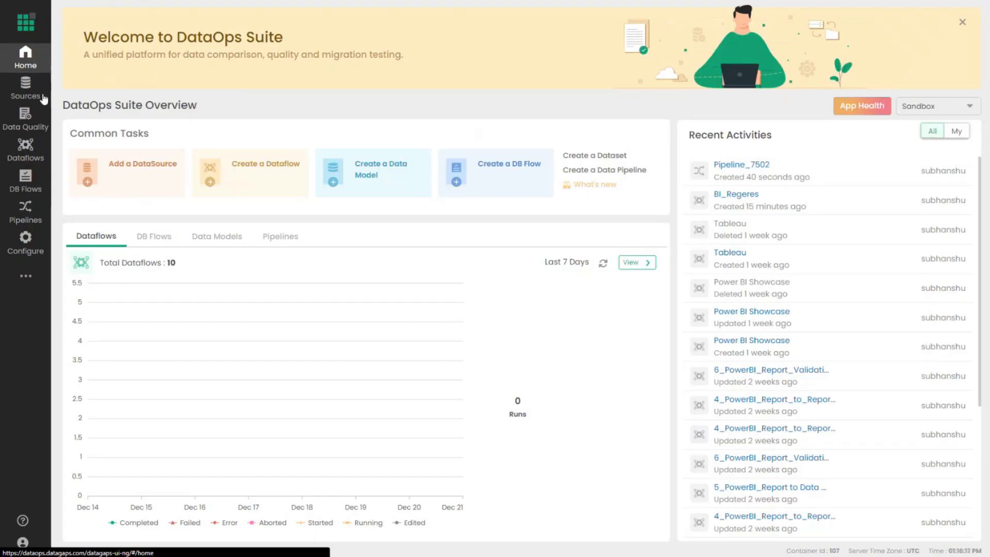
{"action": "left_click", "coordinate": [27, 149]}
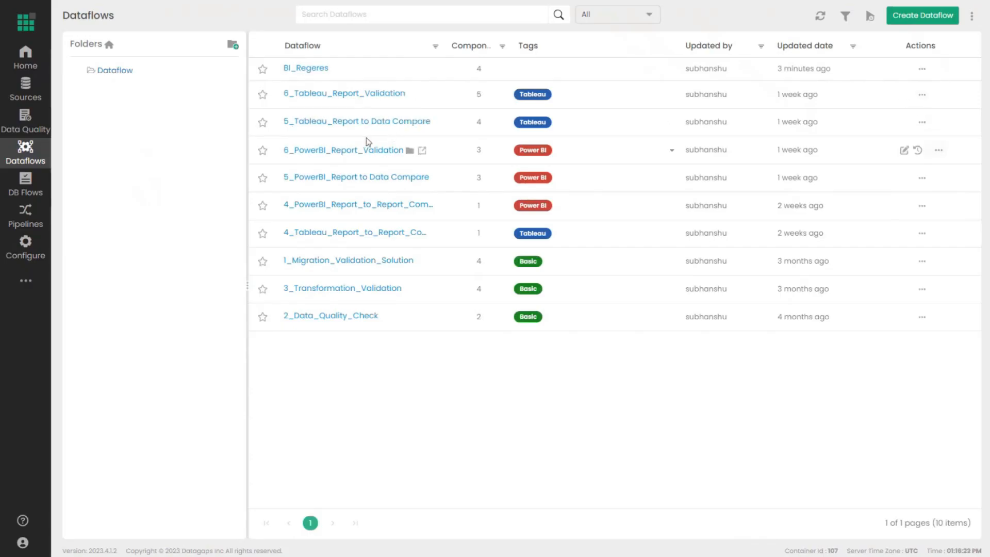
- Open 5_Tableau_Report to Data Compare and review its limit_rows parameter values
{"action": "left_click", "coordinate": [366, 123]}
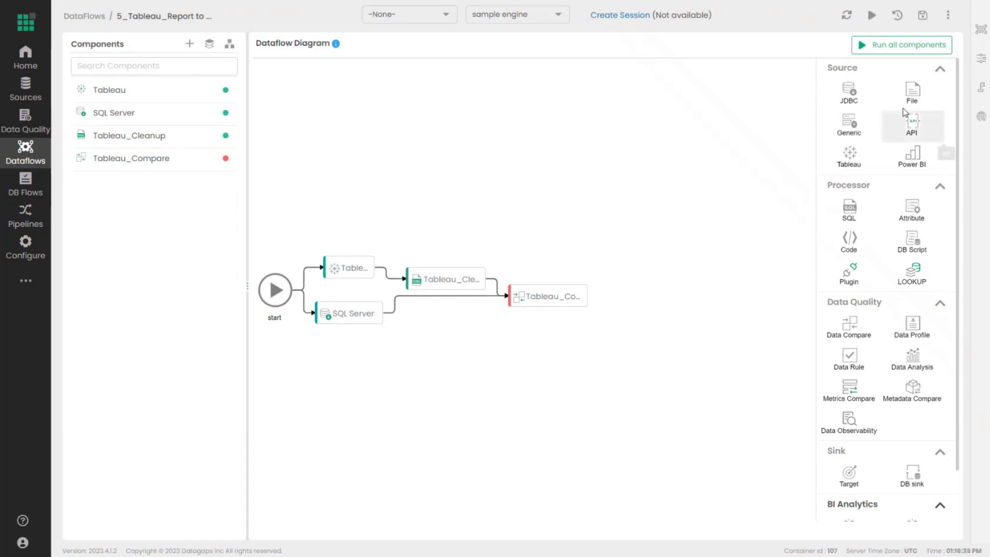
{"action": "left_click", "coordinate": [981, 58]}
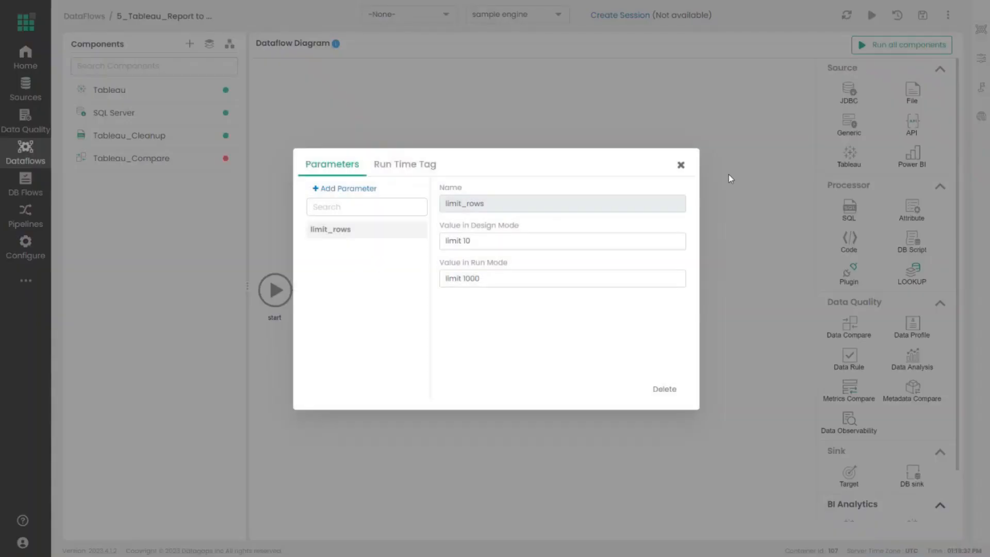
{"action": "left_click", "coordinate": [680, 164]}
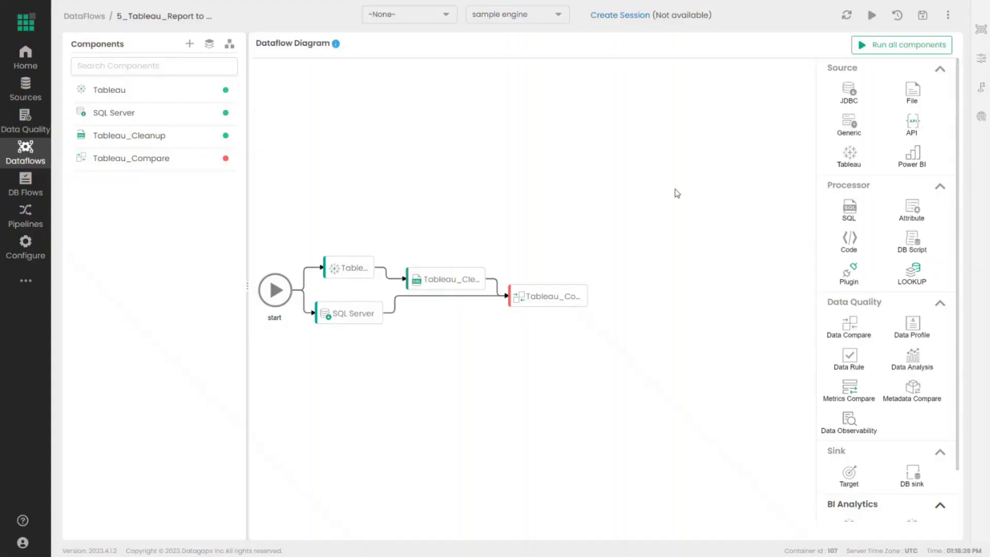